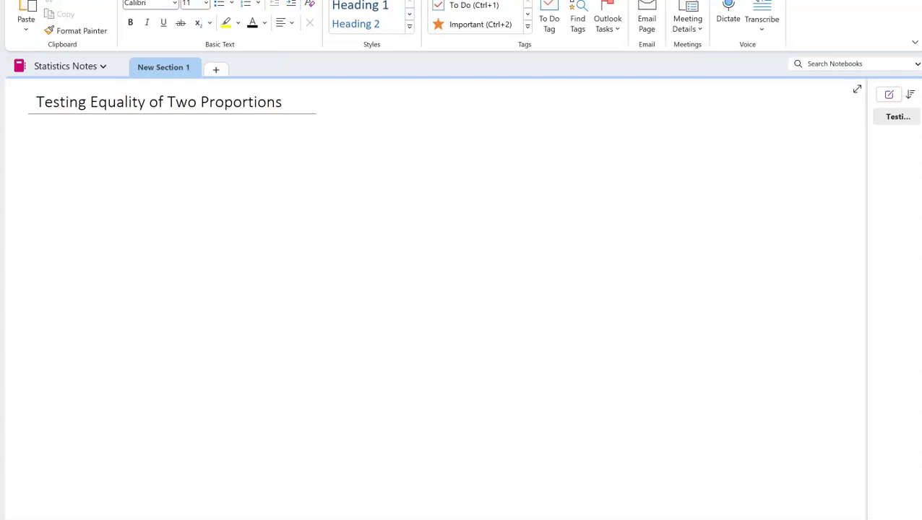
# Draw a circle below the page title and handwrite "Sample 1" inside it
pyautogui.moveTo(90, 140)
pyautogui.mouseDown()
pyautogui.moveTo(158, 220)
pyautogui.moveTo(88, 140)
pyautogui.mouseUp()
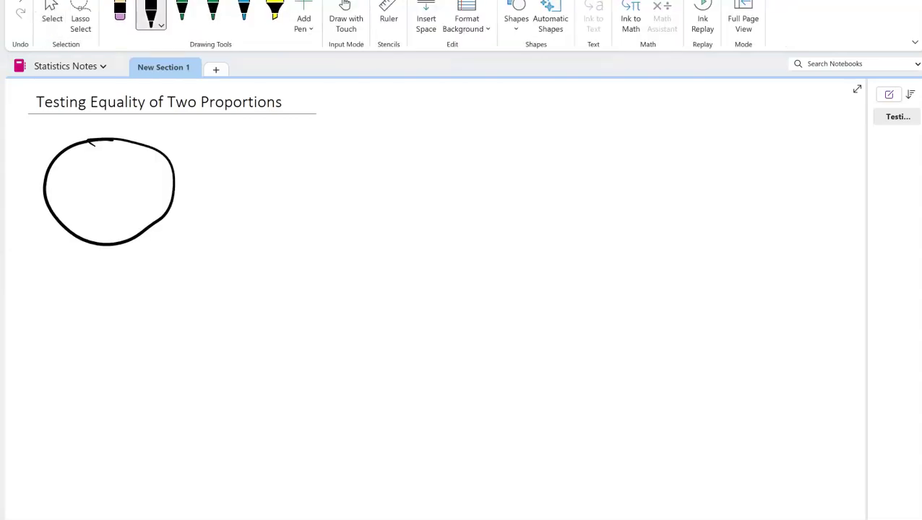
pyautogui.moveTo(57, 180)
pyautogui.mouseDown()
pyautogui.moveTo(81, 172)
pyautogui.moveTo(58, 189)
pyautogui.mouseUp()
pyautogui.moveTo(75, 191); pyautogui.dragTo(111, 197)
pyautogui.moveTo(112, 186)
pyautogui.mouseDown()
pyautogui.moveTo(111, 214)
pyautogui.moveTo(123, 195)
pyautogui.mouseUp()
pyautogui.moveTo(127, 164); pyautogui.dragTo(128, 206)
pyautogui.moveTo(131, 200); pyautogui.dragTo(149, 206)
pyautogui.moveTo(156, 167); pyautogui.dragTo(159, 205)
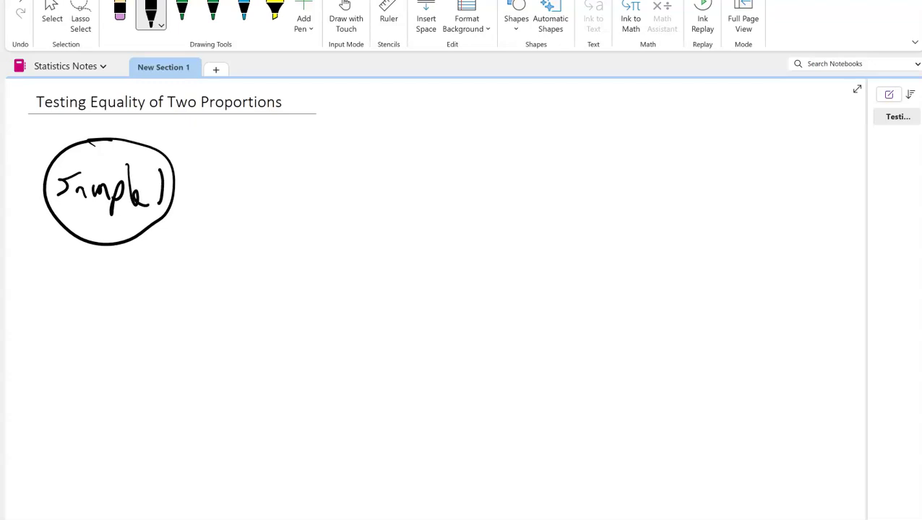
# Draw a second oval beside the Sample 1 circle and handwrite "Sample 2" inside it
pyautogui.moveTo(296, 148)
pyautogui.mouseDown()
pyautogui.moveTo(302, 238)
pyautogui.moveTo(318, 143)
pyautogui.mouseUp()
pyautogui.moveTo(288, 174); pyautogui.dragTo(277, 196)
pyautogui.moveTo(292, 187); pyautogui.dragTo(329, 203)
pyautogui.moveTo(331, 186); pyautogui.dragTo(331, 217)
pyautogui.moveTo(331, 186); pyautogui.dragTo(344, 196)
pyautogui.moveTo(350, 172); pyautogui.dragTo(351, 205)
pyautogui.moveTo(354, 196); pyautogui.dragTo(370, 204)
pyautogui.moveTo(395, 189); pyautogui.dragTo(419, 214)
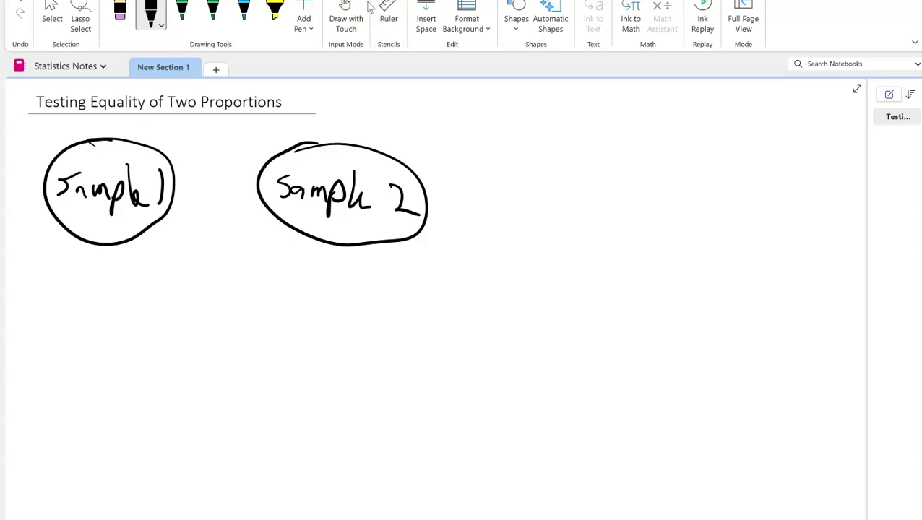
# Write "n1 =" below Sample 1 and "n2 =" below Sample 2, each followed by an empty box
pyautogui.moveTo(62, 263)
pyautogui.mouseDown()
pyautogui.moveTo(82, 287)
pyautogui.moveTo(110, 264)
pyautogui.mouseUp()
pyautogui.moveTo(100, 273); pyautogui.dragTo(113, 272)
pyautogui.moveTo(127, 251); pyautogui.dragTo(171, 249)
pyautogui.moveTo(293, 261)
pyautogui.mouseDown()
pyautogui.moveTo(324, 296)
pyautogui.moveTo(334, 269)
pyautogui.moveTo(358, 257)
pyautogui.mouseUp()
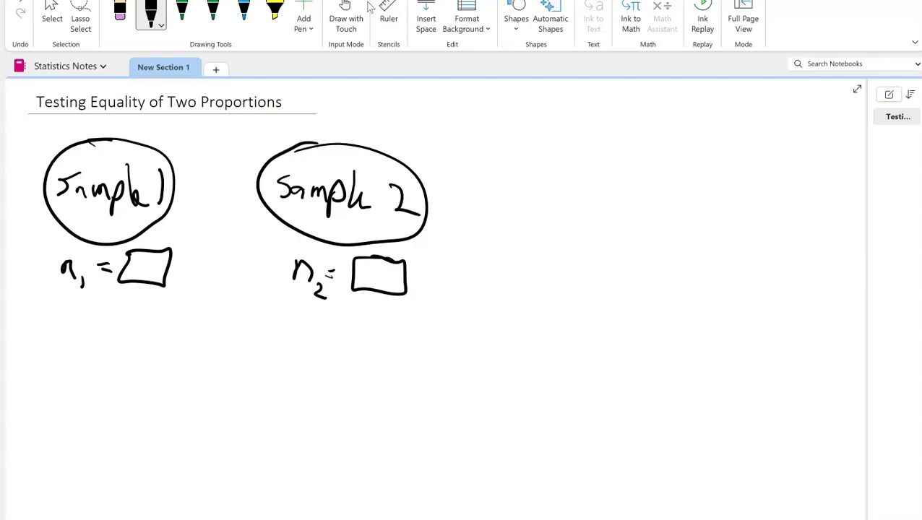
# Write P1 below n1 and P2 below n2, and underline both sample proportions
pyautogui.moveTo(70, 309); pyautogui.dragTo(70, 333)
pyautogui.moveTo(68, 300)
pyautogui.mouseDown()
pyautogui.moveTo(80, 314)
pyautogui.moveTo(71, 317)
pyautogui.mouseUp()
pyautogui.moveTo(85, 331); pyautogui.dragTo(86, 340)
pyautogui.moveTo(317, 314); pyautogui.dragTo(317, 345)
pyautogui.moveTo(317, 312); pyautogui.dragTo(319, 326)
pyautogui.moveTo(326, 338); pyautogui.dragTo(343, 348)
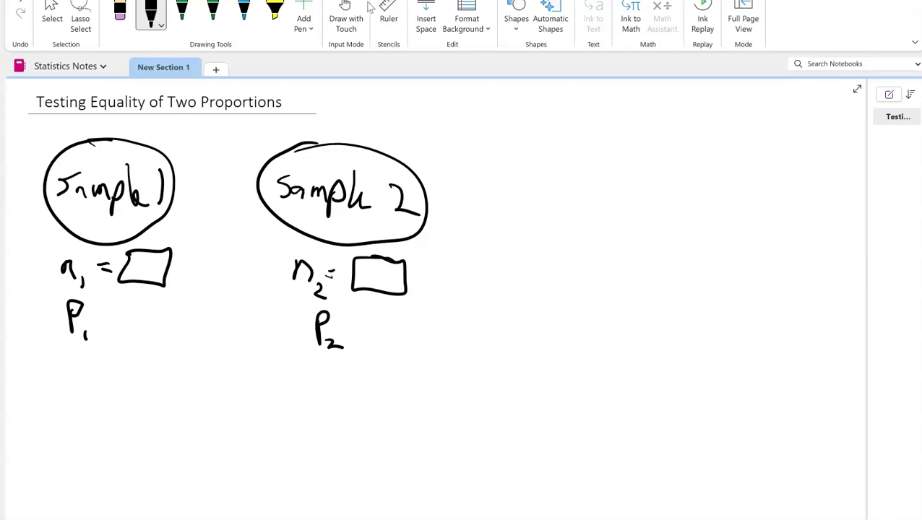
pyautogui.moveTo(52, 353); pyautogui.dragTo(94, 349)
pyautogui.moveTo(300, 370); pyautogui.dragTo(353, 367)
# Handwrite the null hypothesis H0: π1 = π2 in the blank area beside Sample 2
pyautogui.moveTo(565, 130)
pyautogui.mouseDown()
pyautogui.moveTo(567, 157)
pyautogui.moveTo(579, 164)
pyautogui.moveTo(580, 143)
pyautogui.mouseUp()
pyautogui.moveTo(587, 157); pyautogui.dragTo(587, 158)
pyautogui.click(599, 137)
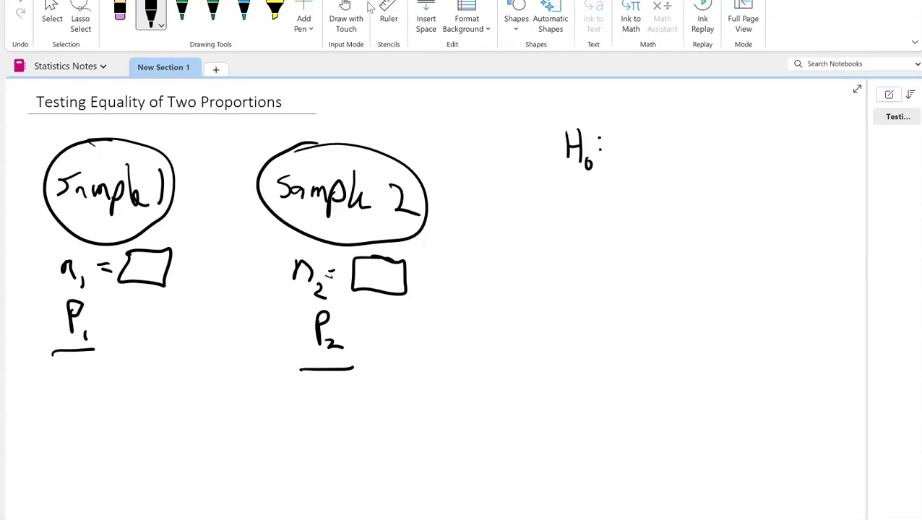
pyautogui.moveTo(632, 132)
pyautogui.mouseDown()
pyautogui.moveTo(632, 159)
pyautogui.moveTo(647, 156)
pyautogui.mouseUp()
pyautogui.moveTo(627, 134); pyautogui.dragTo(658, 130)
pyautogui.moveTo(662, 155)
pyautogui.mouseDown()
pyautogui.moveTo(660, 168)
pyautogui.moveTo(693, 139)
pyautogui.mouseUp()
pyautogui.moveTo(678, 152); pyautogui.dragTo(734, 166)
pyautogui.moveTo(705, 138)
pyautogui.mouseDown()
pyautogui.moveTo(738, 134)
pyautogui.moveTo(754, 173)
pyautogui.mouseUp()
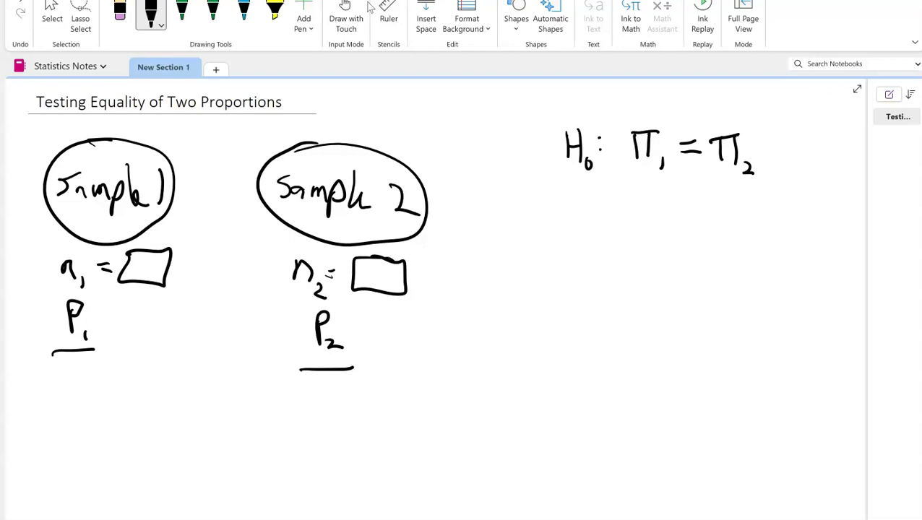
# Handwrite the alternative hypothesis H1: π1 ≠ π2 beneath the null hypothesis
pyautogui.moveTo(573, 192)
pyautogui.mouseDown()
pyautogui.moveTo(574, 215)
pyautogui.moveTo(584, 215)
pyautogui.mouseUp()
pyautogui.moveTo(576, 202)
pyautogui.mouseDown()
pyautogui.moveTo(585, 201)
pyautogui.moveTo(596, 227)
pyautogui.mouseUp()
pyautogui.click(602, 194)
pyautogui.moveTo(642, 200); pyautogui.dragTo(642, 216)
pyautogui.moveTo(651, 195)
pyautogui.mouseDown()
pyautogui.moveTo(653, 218)
pyautogui.moveTo(666, 191)
pyautogui.moveTo(662, 229)
pyautogui.moveTo(705, 204)
pyautogui.mouseUp()
pyautogui.moveTo(683, 216); pyautogui.dragTo(706, 213)
pyautogui.moveTo(686, 196)
pyautogui.mouseDown()
pyautogui.moveTo(703, 231)
pyautogui.moveTo(739, 225)
pyautogui.mouseUp()
pyautogui.moveTo(712, 205)
pyautogui.mouseDown()
pyautogui.moveTo(747, 201)
pyautogui.moveTo(760, 235)
pyautogui.mouseUp()
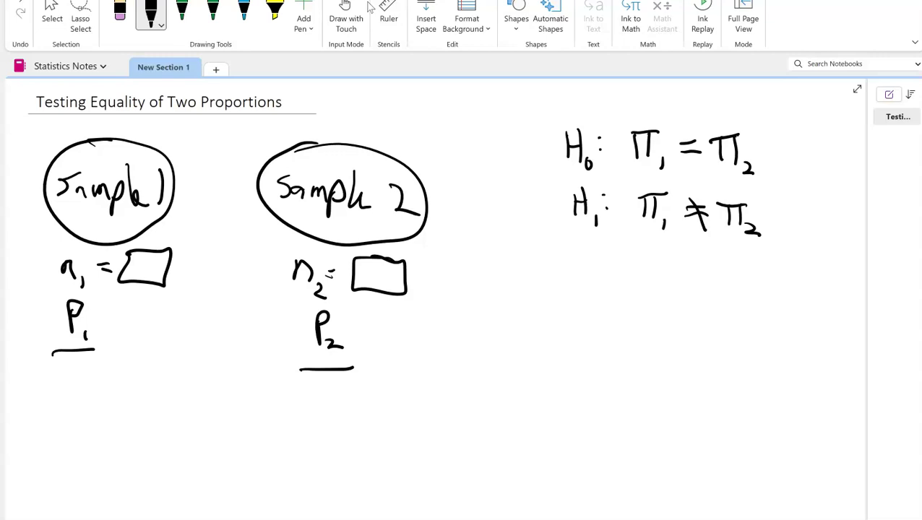
# Write Sample 1's conditions n1P1 ≥ 5 and n1(1-P1) ≥ 5 beneath the underlined P1
pyautogui.moveTo(48, 381)
pyautogui.mouseDown()
pyautogui.moveTo(70, 405)
pyautogui.moveTo(78, 371)
pyautogui.moveTo(92, 403)
pyautogui.mouseUp()
pyautogui.click(91, 391)
pyautogui.moveTo(115, 370)
pyautogui.mouseDown()
pyautogui.moveTo(133, 385)
pyautogui.moveTo(135, 395)
pyautogui.moveTo(152, 372)
pyautogui.moveTo(149, 397)
pyautogui.mouseUp()
pyautogui.moveTo(152, 366); pyautogui.dragTo(165, 364)
pyautogui.moveTo(156, 396); pyautogui.dragTo(148, 400)
pyautogui.moveTo(40, 429); pyautogui.dragTo(61, 455)
pyautogui.moveTo(84, 421)
pyautogui.mouseDown()
pyautogui.moveTo(84, 452)
pyautogui.moveTo(114, 437)
pyautogui.moveTo(123, 451)
pyautogui.mouseUp()
pyautogui.moveTo(123, 426)
pyautogui.mouseDown()
pyautogui.moveTo(131, 458)
pyautogui.moveTo(144, 458)
pyautogui.mouseUp()
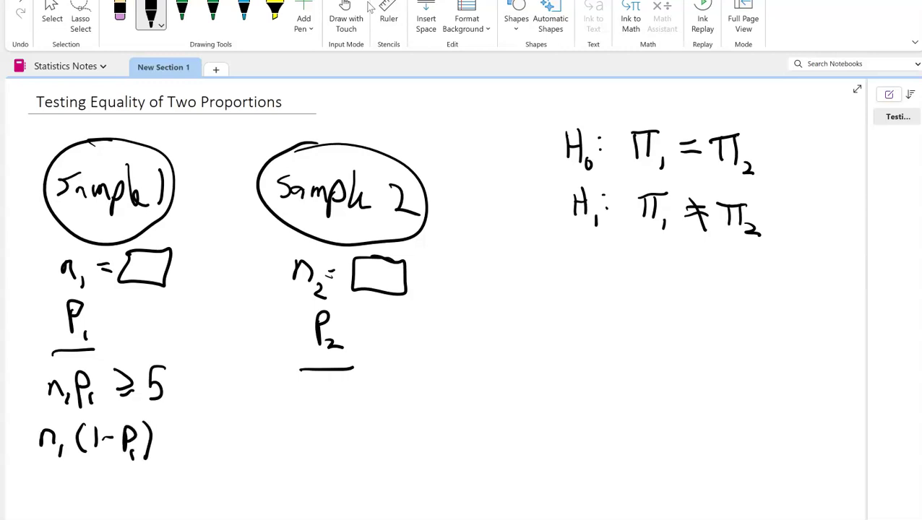
pyautogui.moveTo(162, 424)
pyautogui.mouseDown()
pyautogui.moveTo(163, 451)
pyautogui.moveTo(196, 443)
pyautogui.moveTo(191, 462)
pyautogui.mouseUp()
# Write Sample 2's first condition n2P2 ≥ 5 beneath the underlined P2
pyautogui.moveTo(296, 390); pyautogui.dragTo(333, 419)
pyautogui.moveTo(335, 394); pyautogui.dragTo(339, 406)
pyautogui.moveTo(346, 409); pyautogui.dragTo(357, 418)
pyautogui.moveTo(373, 381)
pyautogui.mouseDown()
pyautogui.moveTo(388, 390)
pyautogui.moveTo(370, 412)
pyautogui.mouseUp()
pyautogui.moveTo(421, 377); pyautogui.dragTo(404, 412)
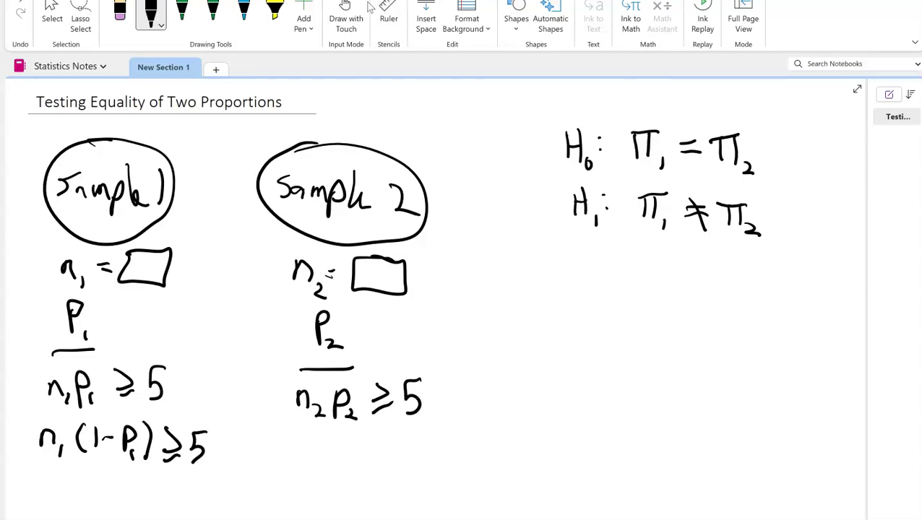
# Add the condition n2(1-P2) ≥ 5 below n2P2 ≥ 5, and bracket each sample's pair of conditions
pyautogui.moveTo(295, 455); pyautogui.dragTo(331, 464)
pyautogui.moveTo(341, 434); pyautogui.dragTo(336, 457)
pyautogui.moveTo(348, 438)
pyautogui.mouseDown()
pyautogui.moveTo(348, 452)
pyautogui.moveTo(367, 446)
pyautogui.moveTo(373, 468)
pyautogui.mouseUp()
pyautogui.moveTo(371, 441)
pyautogui.mouseDown()
pyautogui.moveTo(373, 454)
pyautogui.moveTo(400, 470)
pyautogui.mouseUp()
pyautogui.moveTo(408, 432); pyautogui.dragTo(408, 463)
pyautogui.moveTo(432, 435)
pyautogui.mouseDown()
pyautogui.moveTo(437, 458)
pyautogui.moveTo(468, 448)
pyautogui.moveTo(462, 461)
pyautogui.mouseUp()
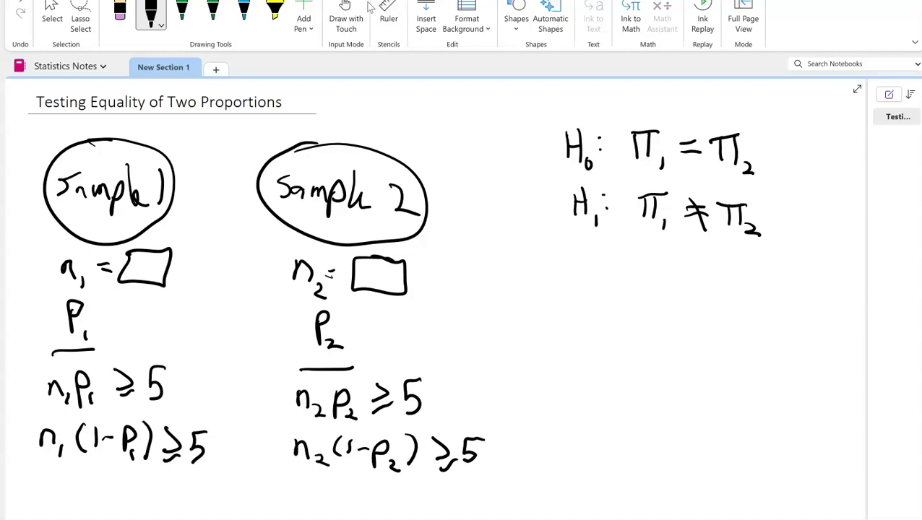
pyautogui.moveTo(32, 377); pyautogui.dragTo(20, 453)
pyautogui.moveTo(272, 389); pyautogui.dragTo(253, 456)
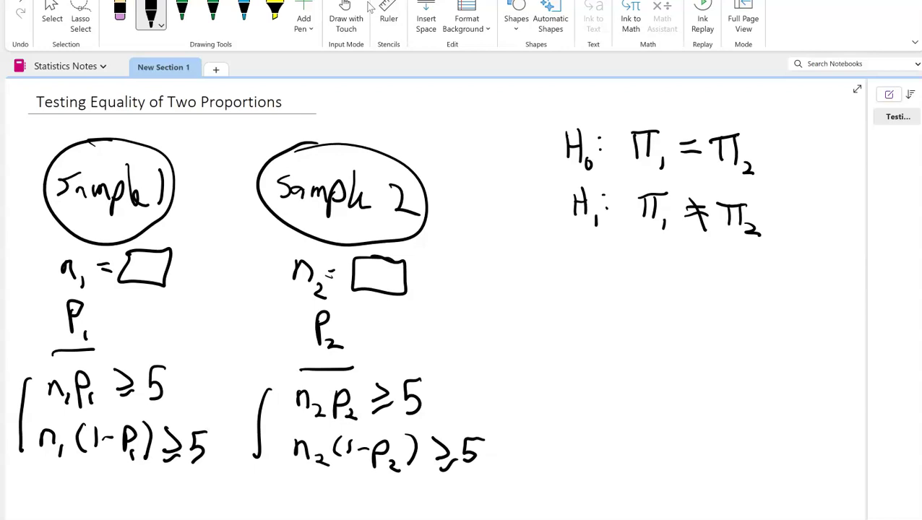
# Write the sample difference P1 - P2 beneath the alternative hypothesis
pyautogui.moveTo(550, 261); pyautogui.dragTo(551, 290)
pyautogui.moveTo(553, 262)
pyautogui.mouseDown()
pyautogui.moveTo(567, 301)
pyautogui.moveTo(591, 271)
pyautogui.moveTo(601, 296)
pyautogui.mouseUp()
pyautogui.moveTo(600, 266)
pyautogui.mouseDown()
pyautogui.moveTo(618, 297)
pyautogui.moveTo(627, 296)
pyautogui.mouseUp()
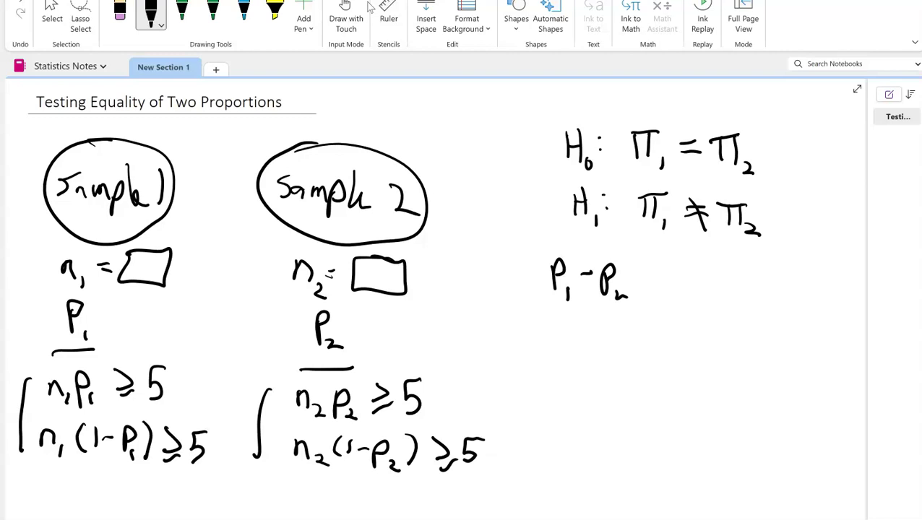
# Mark H0 with an arrow, and draw another arrow from its equation down to a handwritten π1 - π2 = 0
pyautogui.moveTo(506, 137); pyautogui.dragTo(534, 138)
pyautogui.moveTo(529, 125); pyautogui.dragTo(531, 150)
pyautogui.moveTo(759, 144)
pyautogui.mouseDown()
pyautogui.moveTo(795, 156)
pyautogui.moveTo(800, 341)
pyautogui.mouseUp()
pyautogui.moveTo(739, 355)
pyautogui.mouseDown()
pyautogui.moveTo(740, 379)
pyautogui.moveTo(748, 379)
pyautogui.mouseUp()
pyautogui.moveTo(734, 356)
pyautogui.mouseDown()
pyautogui.moveTo(754, 351)
pyautogui.moveTo(756, 387)
pyautogui.moveTo(773, 361)
pyautogui.mouseUp()
pyautogui.moveTo(778, 359)
pyautogui.mouseDown()
pyautogui.moveTo(778, 378)
pyautogui.moveTo(789, 377)
pyautogui.mouseUp()
pyautogui.moveTo(793, 355); pyautogui.dragTo(770, 357)
pyautogui.moveTo(794, 371)
pyautogui.mouseDown()
pyautogui.moveTo(804, 385)
pyautogui.moveTo(819, 362)
pyautogui.mouseUp()
pyautogui.moveTo(808, 370); pyautogui.dragTo(838, 358)
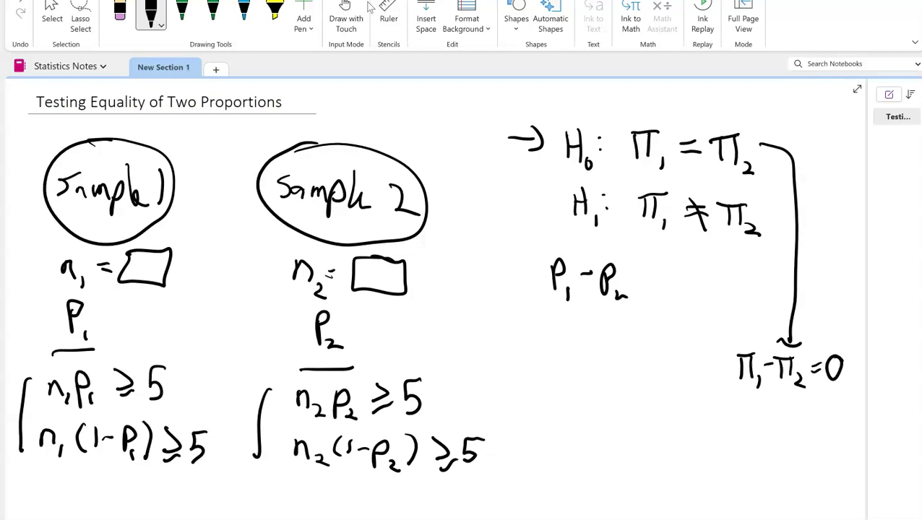
# Extend P1 - P2 with - (π1 - π2) and draw a fraction line beneath the whole expression
pyautogui.moveTo(630, 271)
pyautogui.mouseDown()
pyautogui.moveTo(641, 270)
pyautogui.moveTo(655, 289)
pyautogui.moveTo(666, 285)
pyautogui.mouseUp()
pyautogui.moveTo(678, 263); pyautogui.dragTo(681, 288)
pyautogui.moveTo(688, 272)
pyautogui.mouseDown()
pyautogui.moveTo(710, 274)
pyautogui.moveTo(709, 283)
pyautogui.mouseUp()
pyautogui.moveTo(718, 264)
pyautogui.mouseDown()
pyautogui.moveTo(718, 284)
pyautogui.moveTo(722, 262)
pyautogui.mouseUp()
pyautogui.moveTo(718, 282); pyautogui.dragTo(736, 295)
pyautogui.moveTo(739, 253)
pyautogui.mouseDown()
pyautogui.moveTo(744, 279)
pyautogui.moveTo(735, 287)
pyautogui.mouseUp()
pyautogui.moveTo(525, 303); pyautogui.dragTo(748, 315)
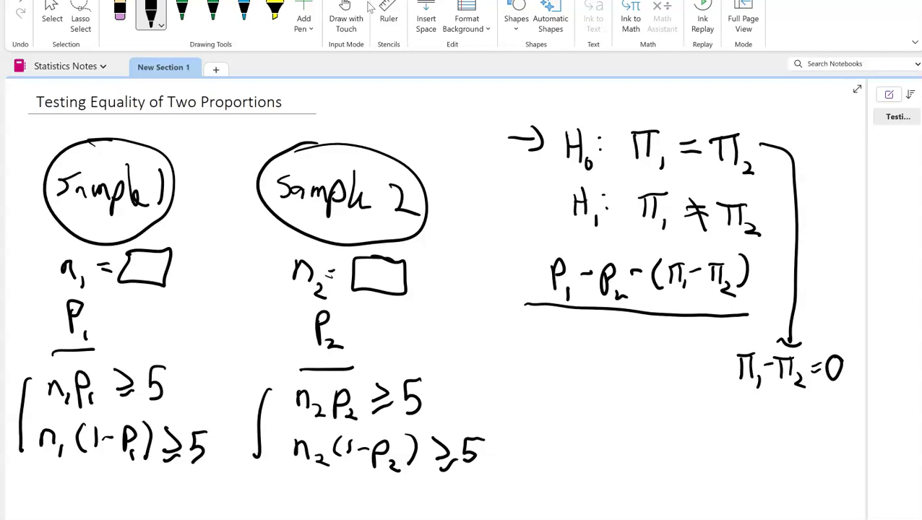
# Write s.e as the fraction's denominator and label the fraction as the z-stat
pyautogui.moveTo(600, 321)
pyautogui.mouseDown()
pyautogui.moveTo(591, 336)
pyautogui.moveTo(626, 325)
pyautogui.moveTo(632, 336)
pyautogui.mouseUp()
pyautogui.click(604, 332)
pyautogui.moveTo(443, 282)
pyautogui.mouseDown()
pyautogui.moveTo(458, 296)
pyautogui.moveTo(472, 285)
pyautogui.moveTo(470, 298)
pyautogui.mouseUp()
pyautogui.moveTo(480, 277); pyautogui.dragTo(483, 299)
pyautogui.moveTo(493, 288); pyautogui.dragTo(494, 299)
pyautogui.moveTo(500, 277); pyautogui.dragTo(503, 303)
# Add the equals sign after z-stat and draw an arrow from it to a handwritten "Z critical"
pyautogui.moveTo(510, 299)
pyautogui.mouseDown()
pyautogui.moveTo(544, 404)
pyautogui.moveTo(599, 402)
pyautogui.mouseUp()
pyautogui.moveTo(608, 394); pyautogui.dragTo(609, 410)
pyautogui.moveTo(615, 409); pyautogui.dragTo(621, 397)
pyautogui.moveTo(624, 401); pyautogui.dragTo(625, 412)
pyautogui.moveTo(629, 390); pyautogui.dragTo(631, 414)
pyautogui.moveTo(639, 402); pyautogui.dragTo(639, 412)
pyautogui.moveTo(653, 398); pyautogui.dragTo(674, 416)
pyautogui.moveTo(684, 393); pyautogui.dragTo(684, 424)
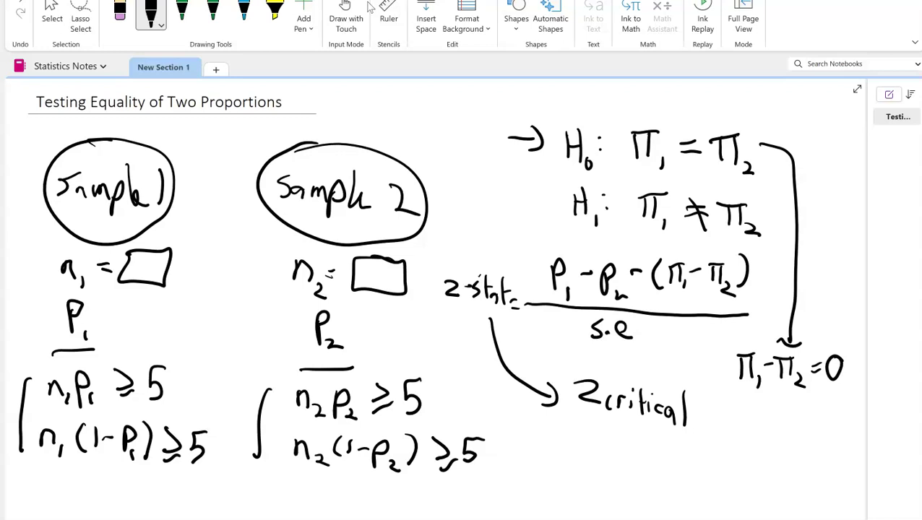
# Draw a box around s.e and underline the n(1-P) conditions of both samples, then stop inking
pyautogui.moveTo(578, 346)
pyautogui.mouseDown()
pyautogui.moveTo(650, 351)
pyautogui.moveTo(581, 310)
pyautogui.moveTo(622, 351)
pyautogui.mouseUp()
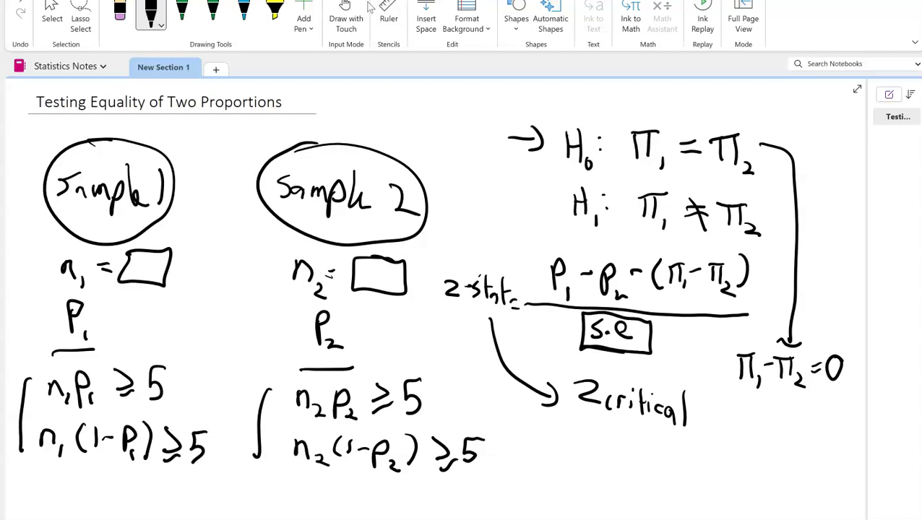
pyautogui.moveTo(66, 468); pyautogui.dragTo(113, 463)
pyautogui.moveTo(328, 478); pyautogui.dragTo(374, 482)
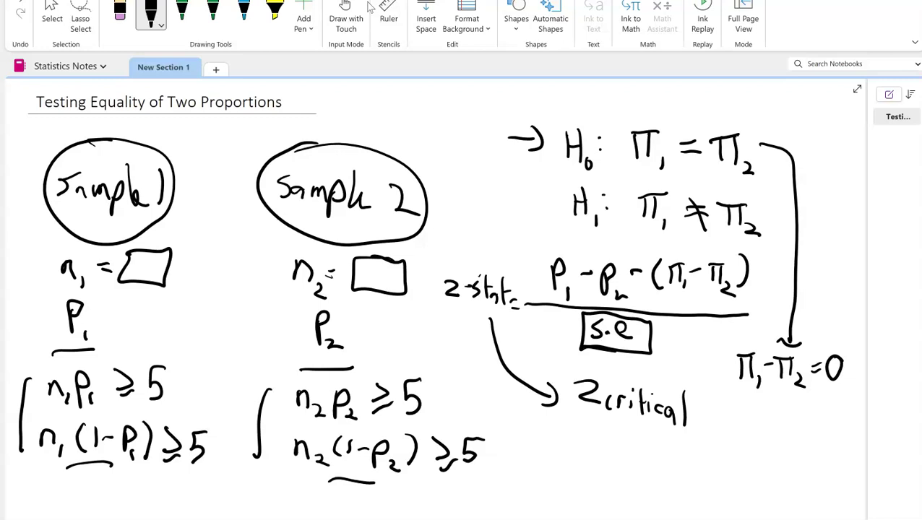
pyautogui.click(52, 18)
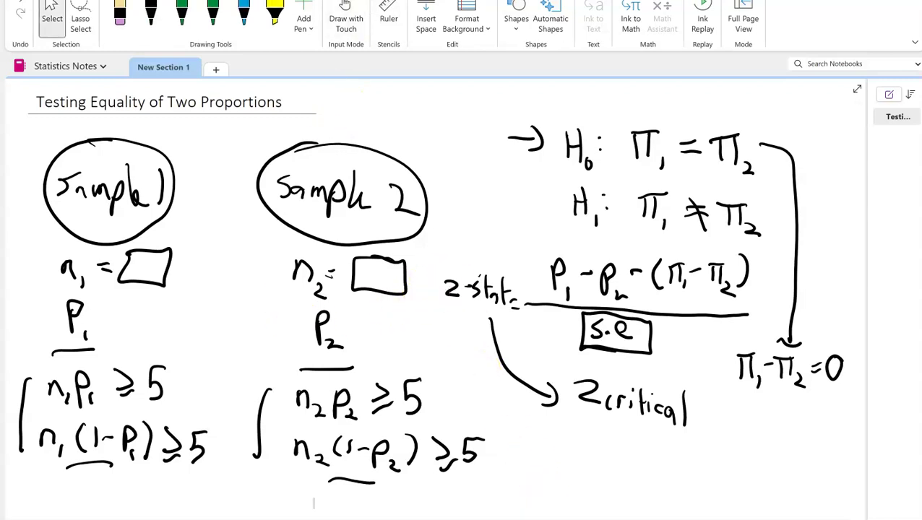
# Switch to the Excel workbook and enter the headings "Sample 1" in C7 and "Sample 2" in E7
pyautogui.hotkey('alt', 'Tab')
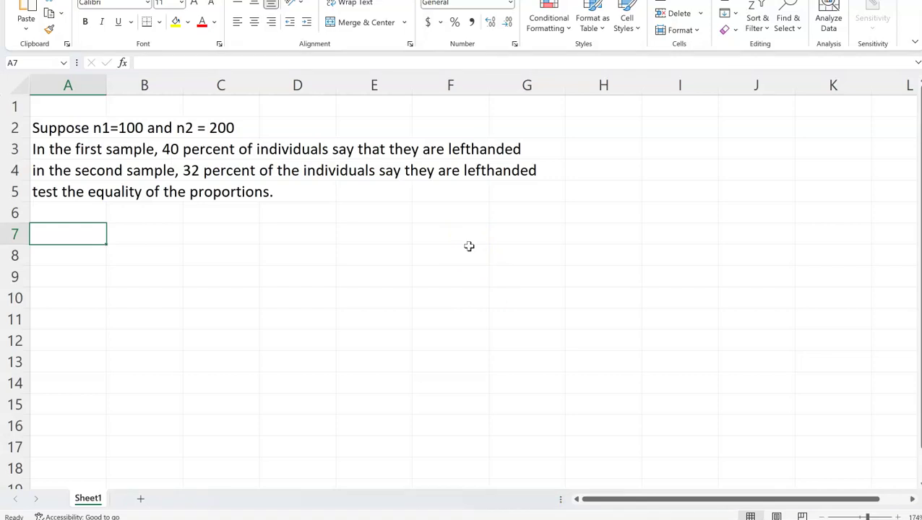
pyautogui.press('Down')
pyautogui.press('Down')
pyautogui.press('Right')
pyautogui.press('Up')
pyautogui.press('Up')
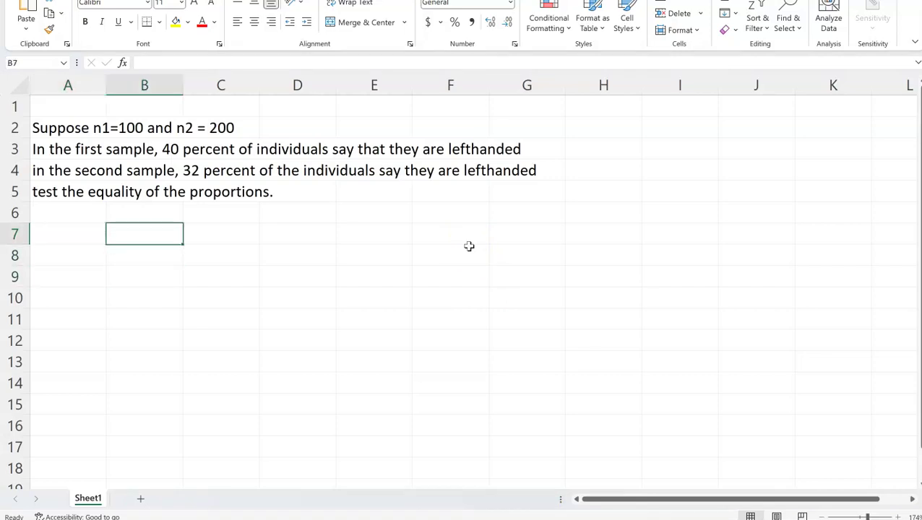
pyautogui.press('Right')
pyautogui.write('Sampl')
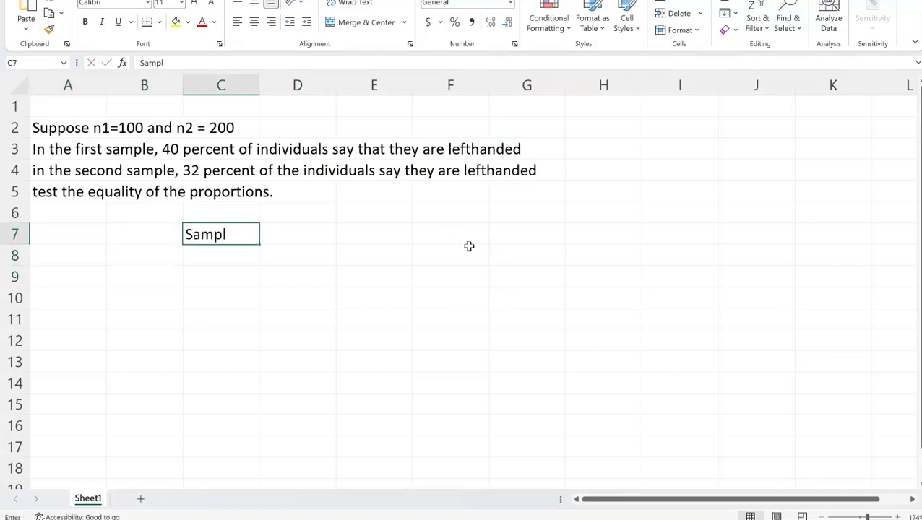
pyautogui.write('e 1')
pyautogui.press('Right')
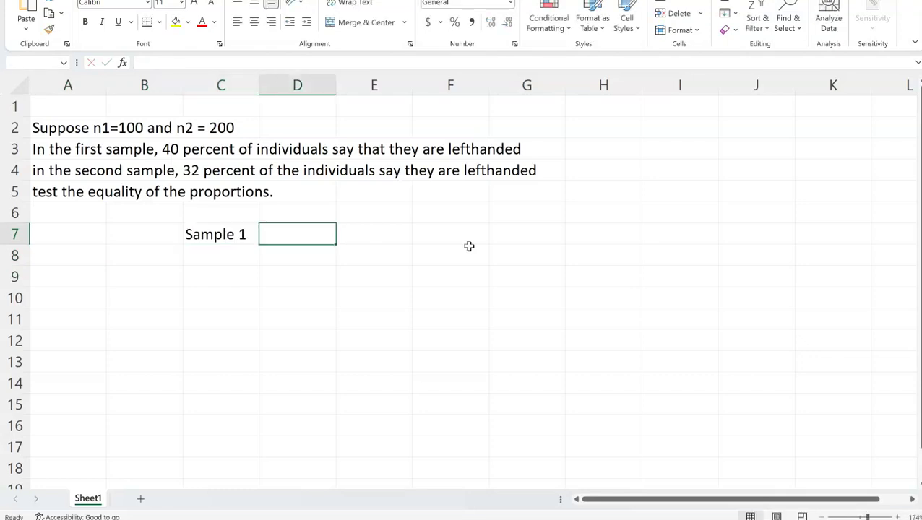
pyautogui.press('Right')
pyautogui.write('Sample 2')
pyautogui.press('Down')
# Fill row 8 with the label n in B8, 100 for Sample 1 and 200 for Sample 2
pyautogui.press('Left')
pyautogui.press('Left')
pyautogui.press('Left')
pyautogui.write('n')
pyautogui.press('Right')
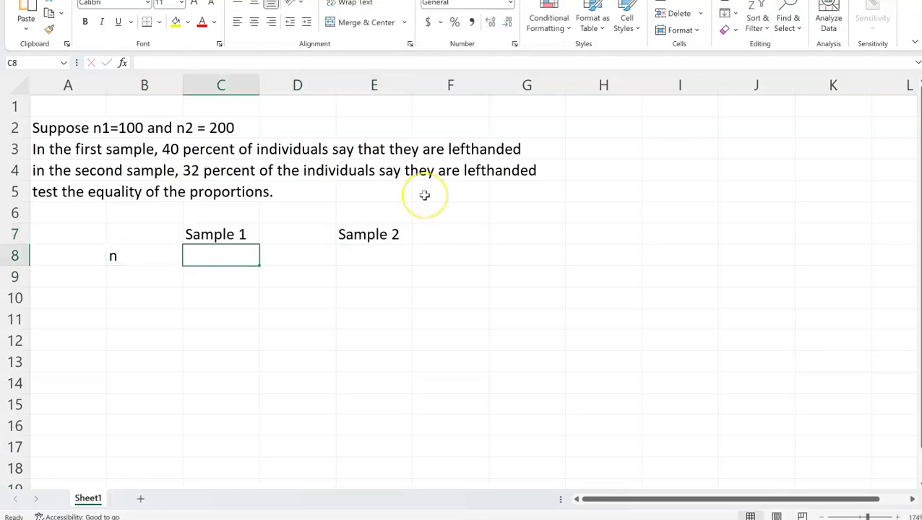
pyautogui.write('100')
pyautogui.press('Right')
pyautogui.press('Right')
pyautogui.write('200')
pyautogui.press('Down')
# Fill row 9 with the label p in B9, 0.40 for Sample 1 and 0.32 for Sample 2
pyautogui.press('Left')
pyautogui.press('Left')
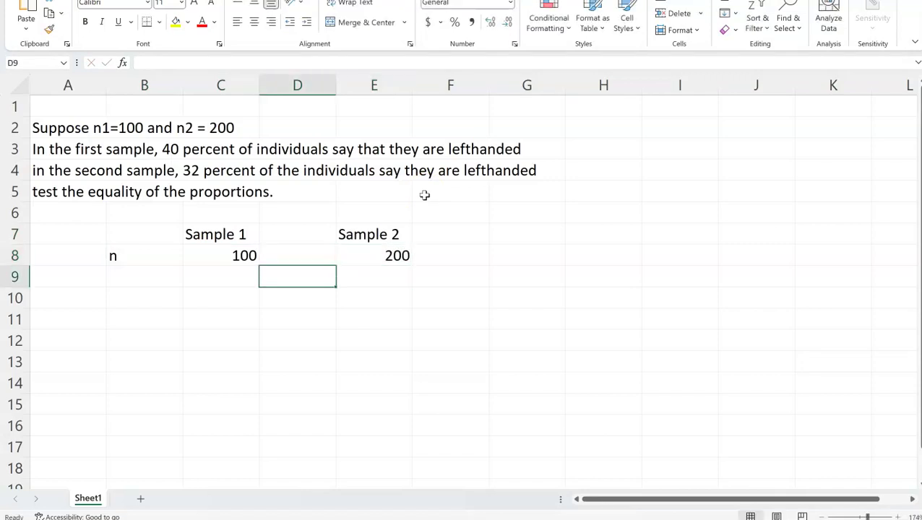
pyautogui.press('Left')
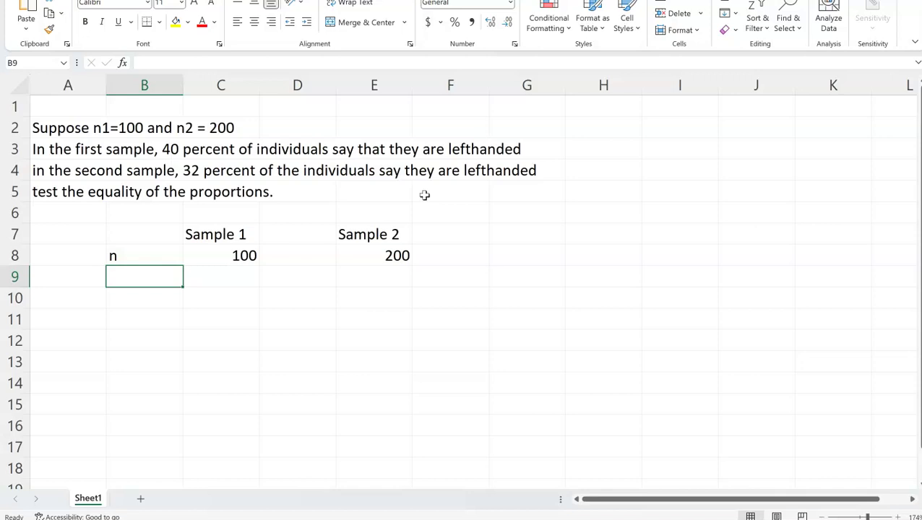
pyautogui.write('p')
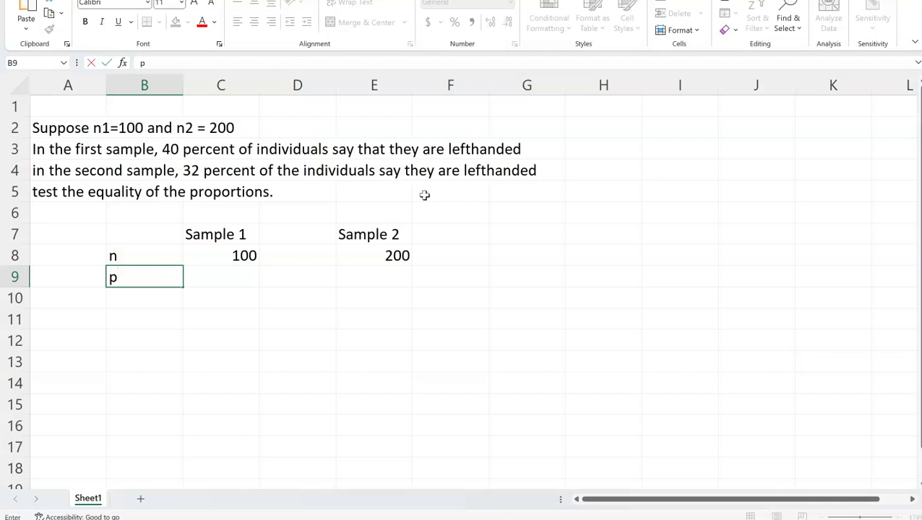
pyautogui.press('Right')
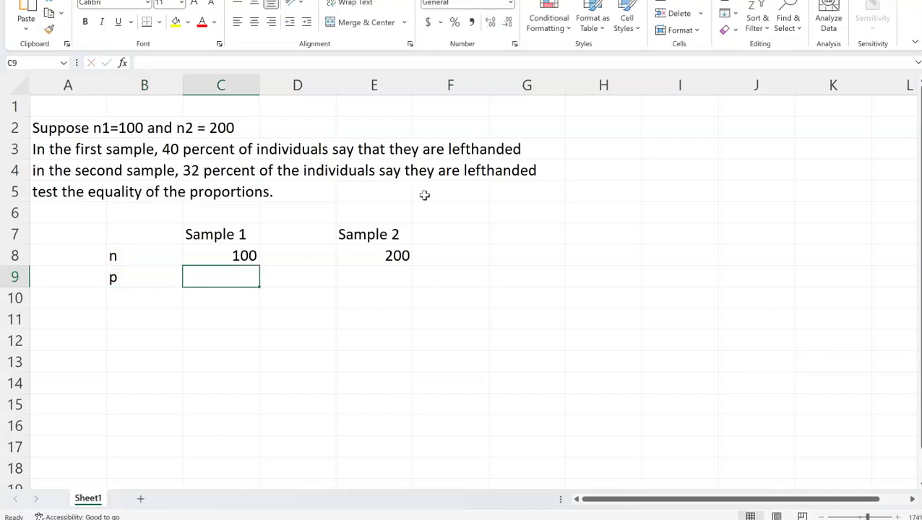
pyautogui.write('0.40')
pyautogui.press('Right')
pyautogui.press('Right')
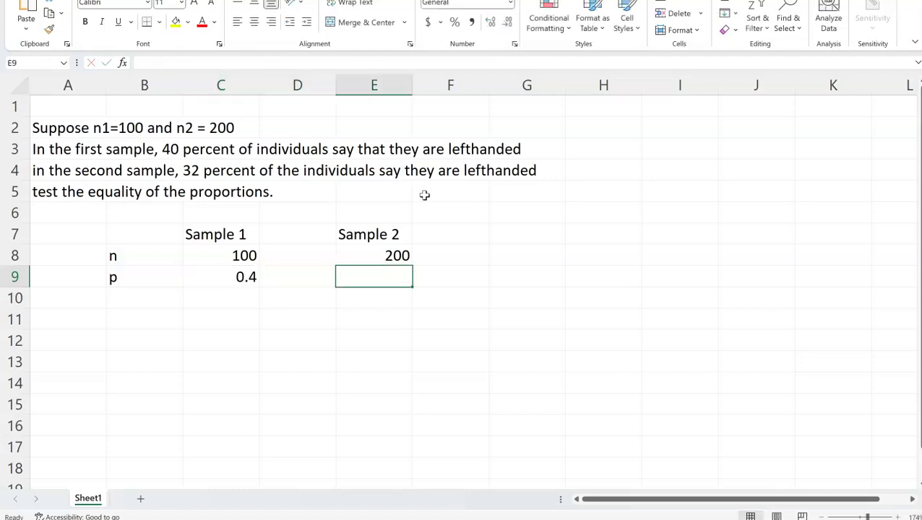
pyautogui.write('0.32')
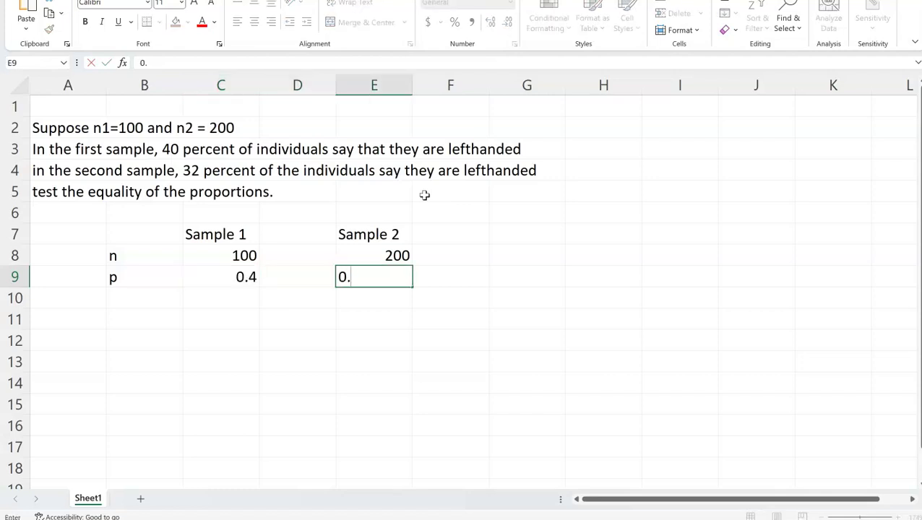
pyautogui.press('Return')
# Label B10 as 1-p and compute it with =1-C9 in C10 and =1-E9 in E10
pyautogui.press('Left')
pyautogui.press('Left')
pyautogui.press('Left')
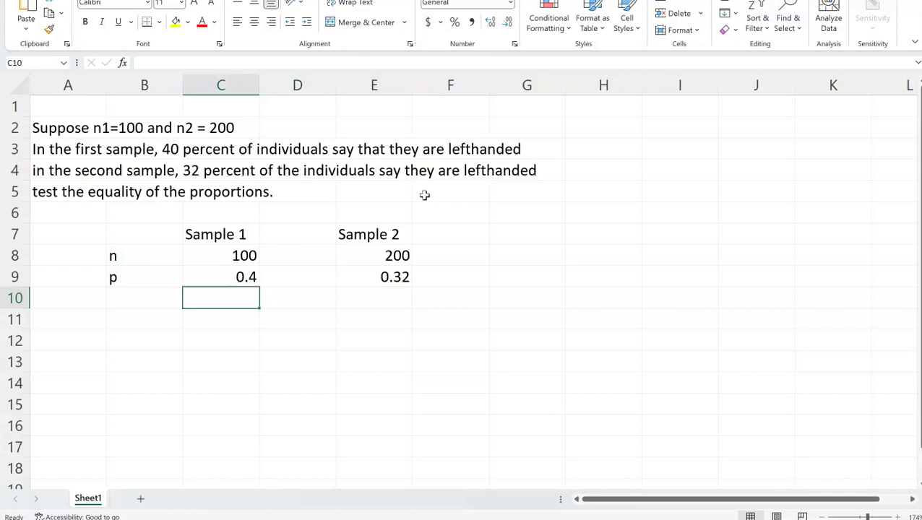
pyautogui.write('(')
pyautogui.press('BackSpace')
pyautogui.write('1-p')
pyautogui.press('Right')
pyautogui.write('=1-C9')
pyautogui.press('Right')
pyautogui.press('Right')
pyautogui.write('=1-E9')
pyautogui.press('Left')
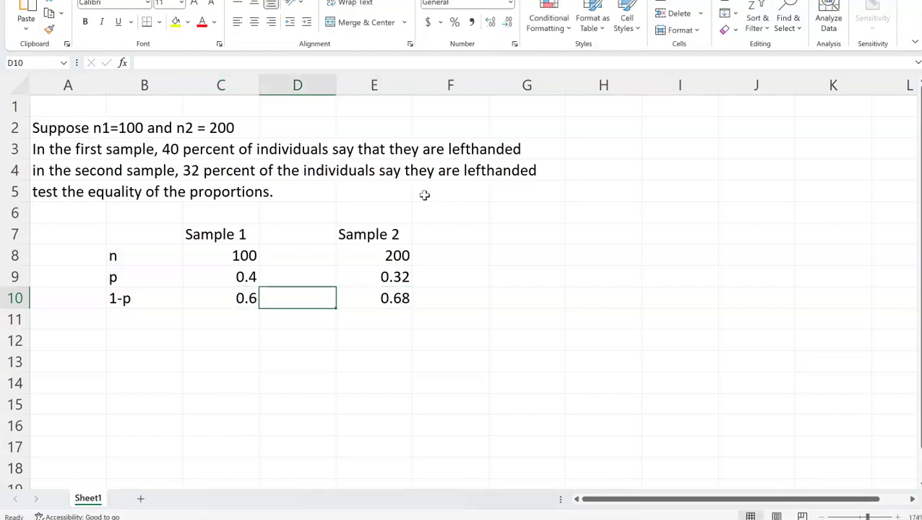
pyautogui.press('Left')
pyautogui.click(206, 62)
pyautogui.hotkey('shift', 'Home')
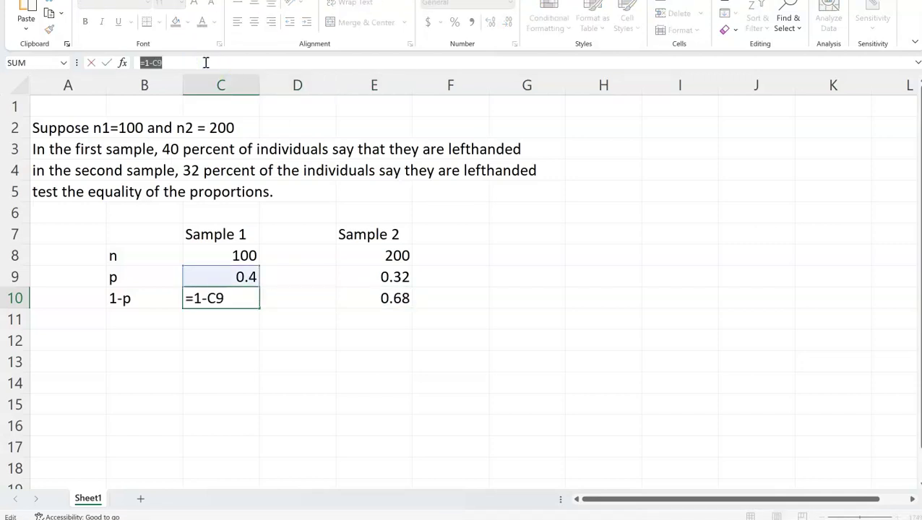
pyautogui.hotkey('ctrl', 'c')
pyautogui.press('Escape')
pyautogui.press('Right')
pyautogui.write("'")
pyautogui.hotkey('ctrl', 'v')
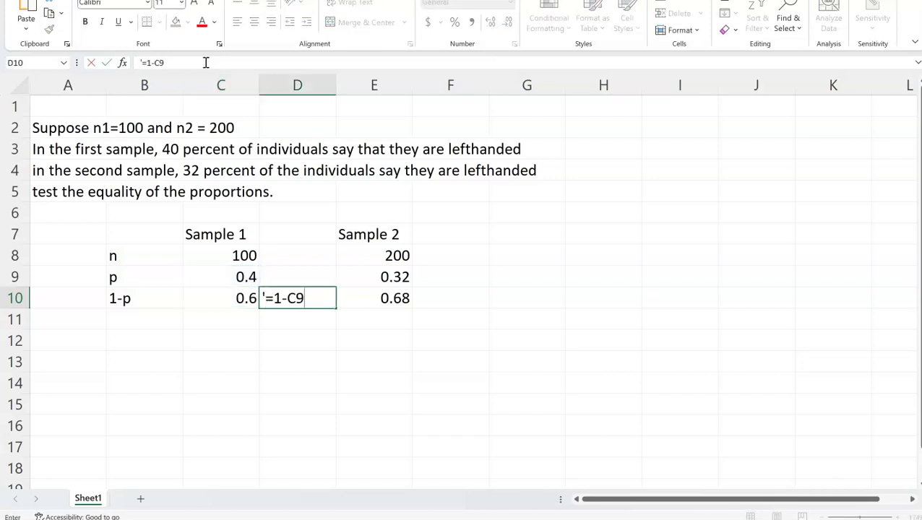
pyautogui.press('Escape')
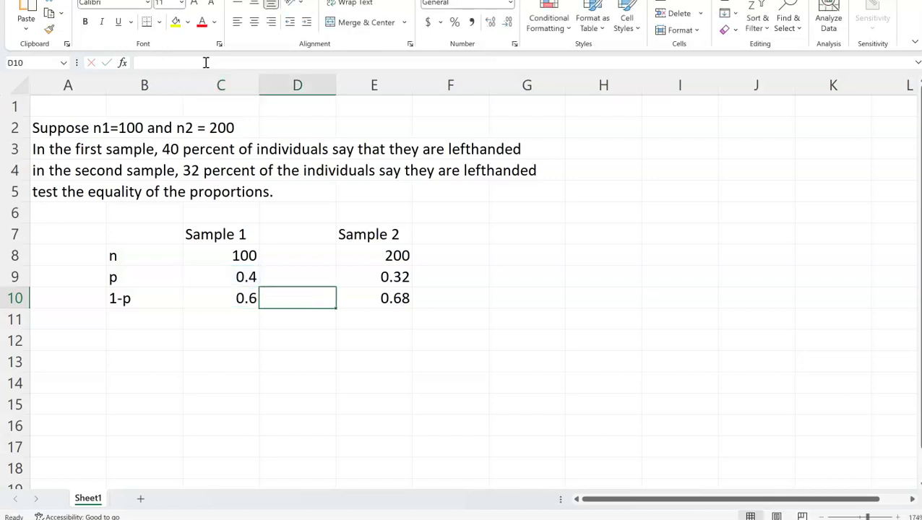
# Show the 1-p formulas as text beside their results, =1-C9 in D10 and =1-E9 in F10
pyautogui.click(206, 62)
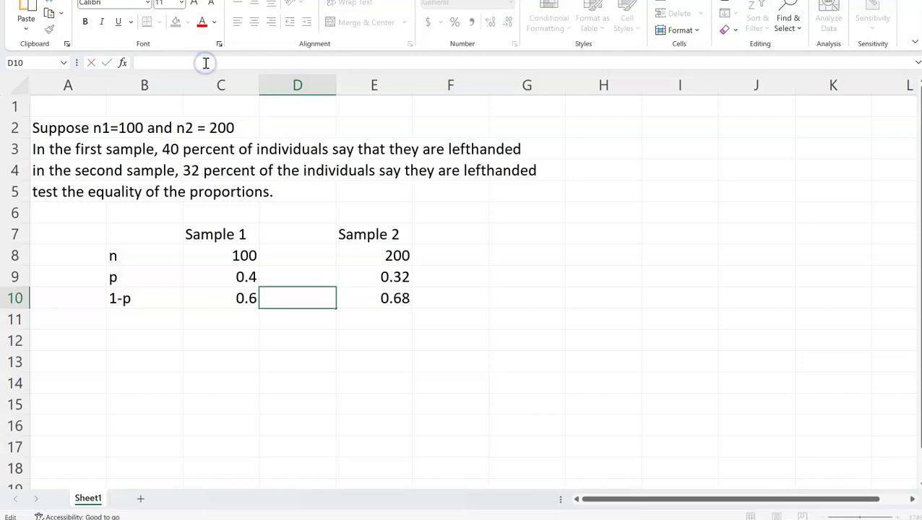
pyautogui.write("'")
pyautogui.hotkey('ctrl', 'v')
pyautogui.press('Return')
pyautogui.press('Up')
pyautogui.press('Up')
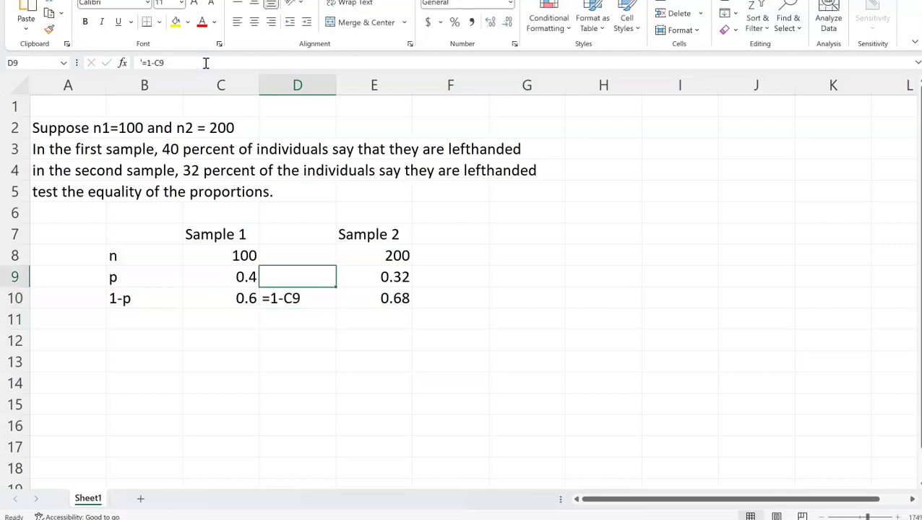
pyautogui.press('Down')
pyautogui.press('Right')
pyautogui.press('Right')
pyautogui.click(179, 64)
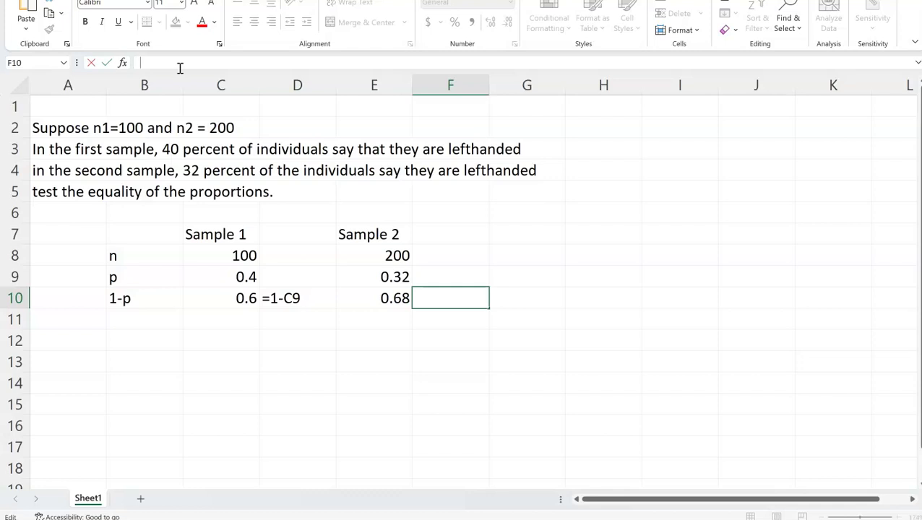
pyautogui.click(185, 63)
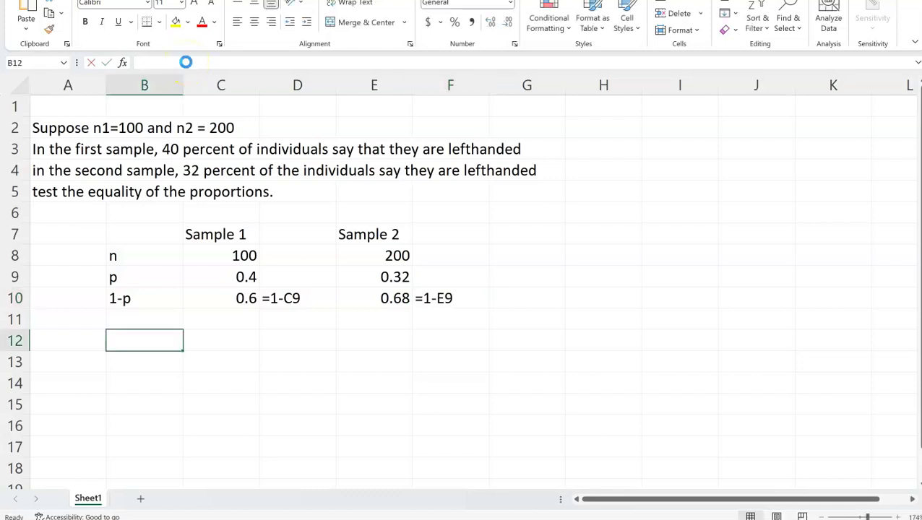
# Label B12 n*p, compute it with =C8*C9 in C12, copy it to E12, and show both formulas as text in D12 and F12
pyautogui.write('p')
pyautogui.press('BackSpace')
pyautogui.write('n*p')
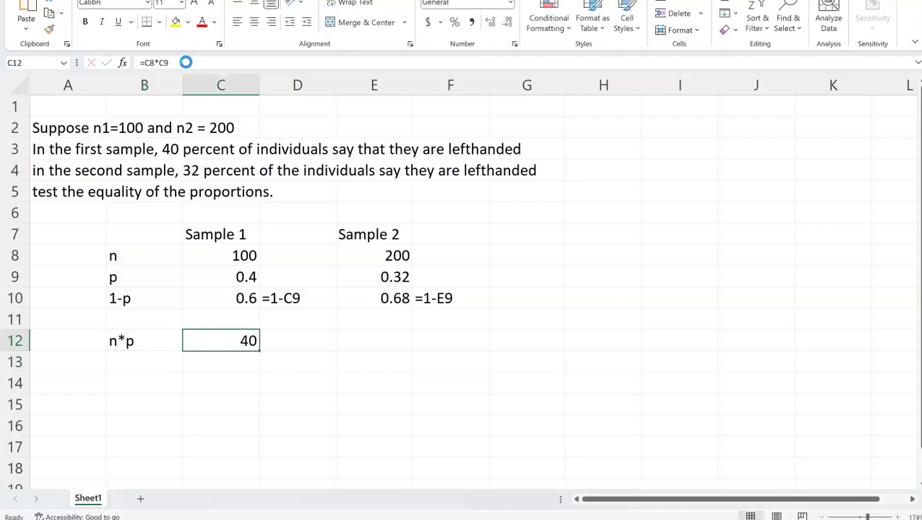
pyautogui.hotkey('ctrl', 'c')
pyautogui.press('Right')
pyautogui.press('Right')
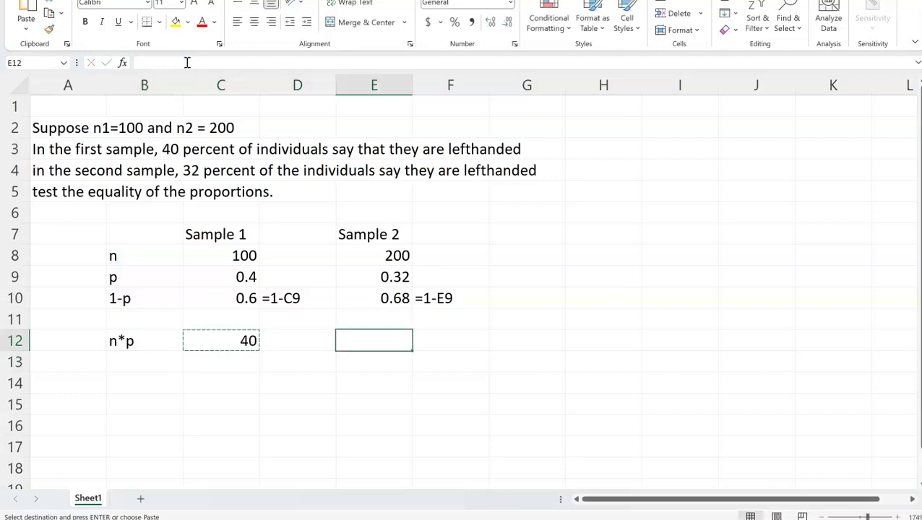
pyautogui.hotkey('ctrl', 'v')
pyautogui.press('Left')
pyautogui.press('Left')
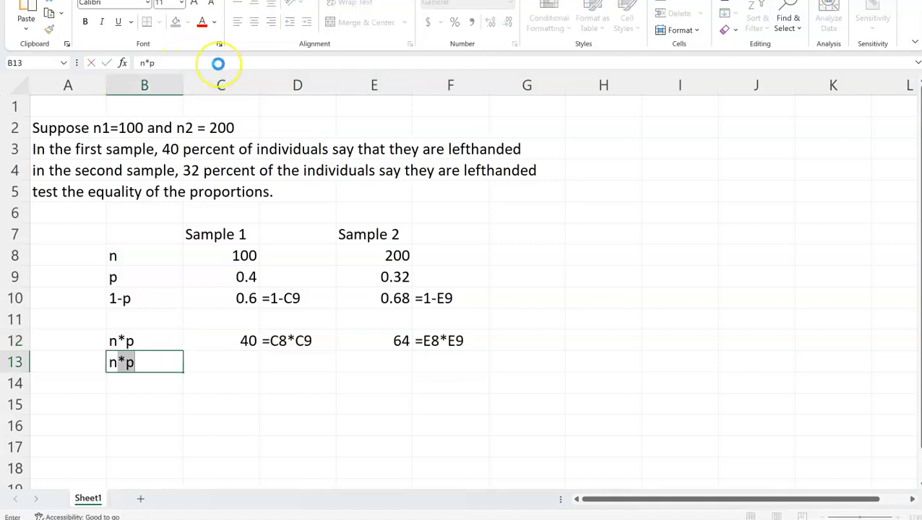
# Label B13 n*(1-p) and compute =C8*C10 in C13 and =E8*E10 in E13, with the formulas as text alongside
pyautogui.write('(')
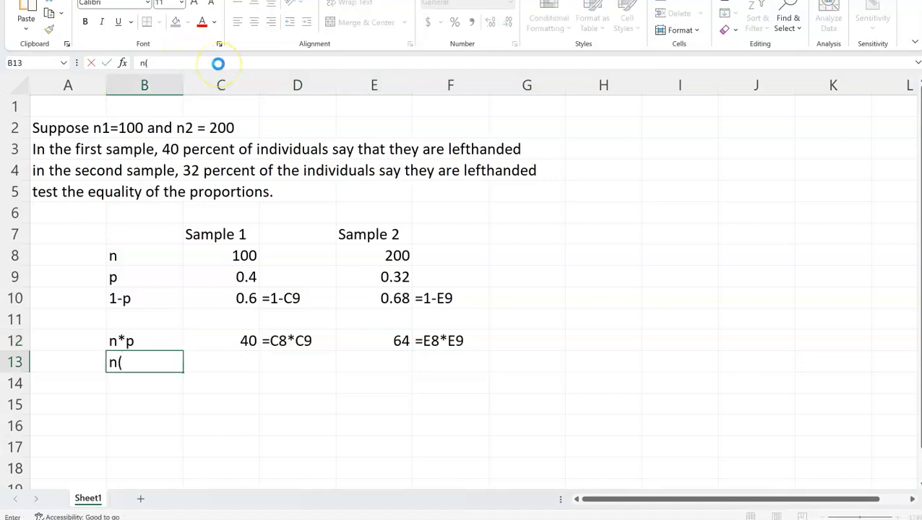
pyautogui.press('BackSpace')
pyautogui.write('*(1-p)')
pyautogui.press('Tab')
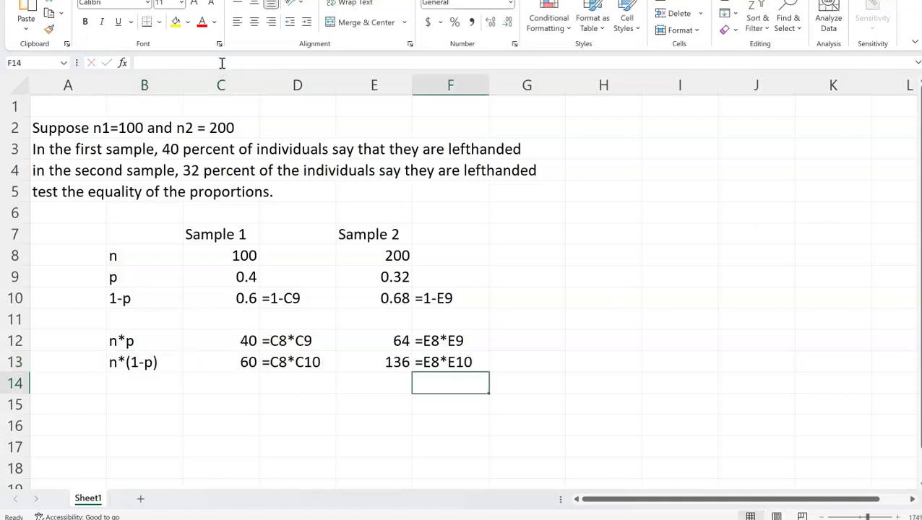
# Enter the note "Both np and n(1-p) are greater than 5, so we are good" in B15
pyautogui.press('Left')
pyautogui.press('Left')
pyautogui.press('Left')
pyautogui.press('Up')
pyautogui.press('Up')
pyautogui.press('Down')
pyautogui.press('Down')
pyautogui.press('Down')
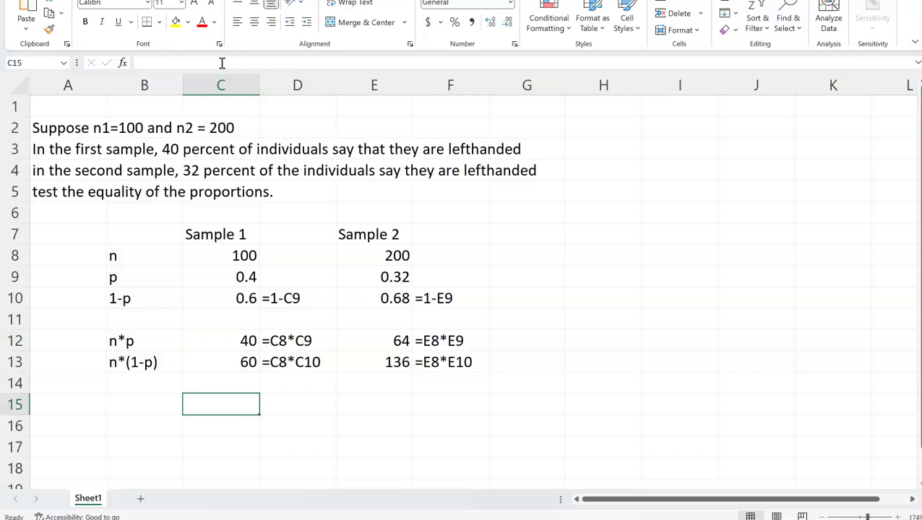
pyautogui.press('Left')
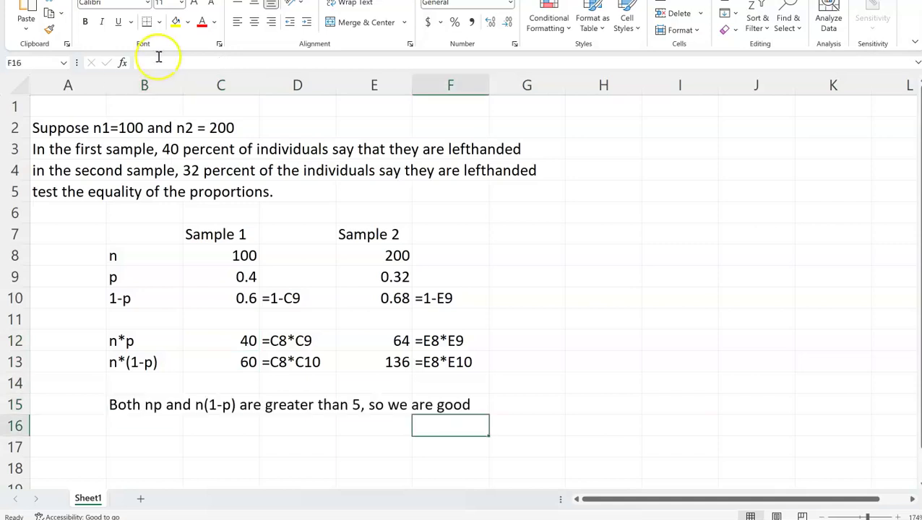
pyautogui.press('Up')
pyautogui.press('Up')
pyautogui.press('Up')
pyautogui.press('Up')
pyautogui.press('Up')
pyautogui.press('Up')
pyautogui.press('Up')
pyautogui.press('Up')
pyautogui.press('Up')
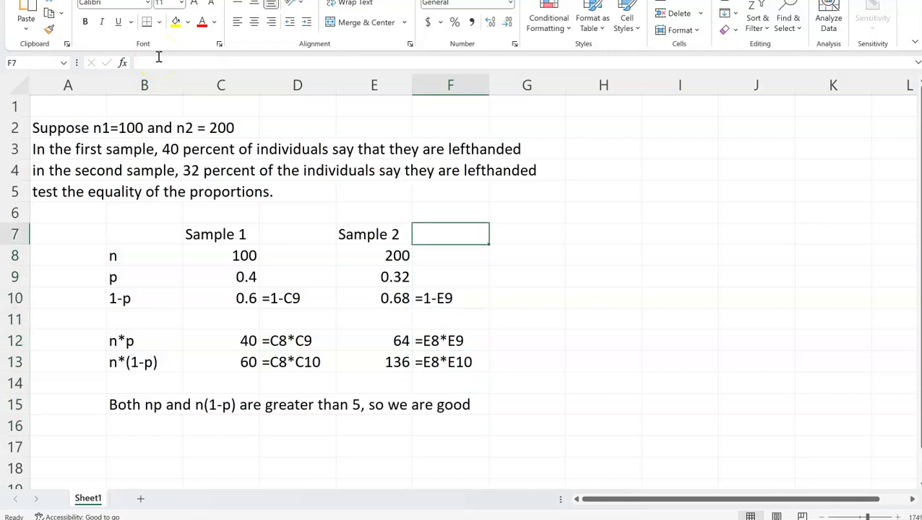
pyautogui.press('Right')
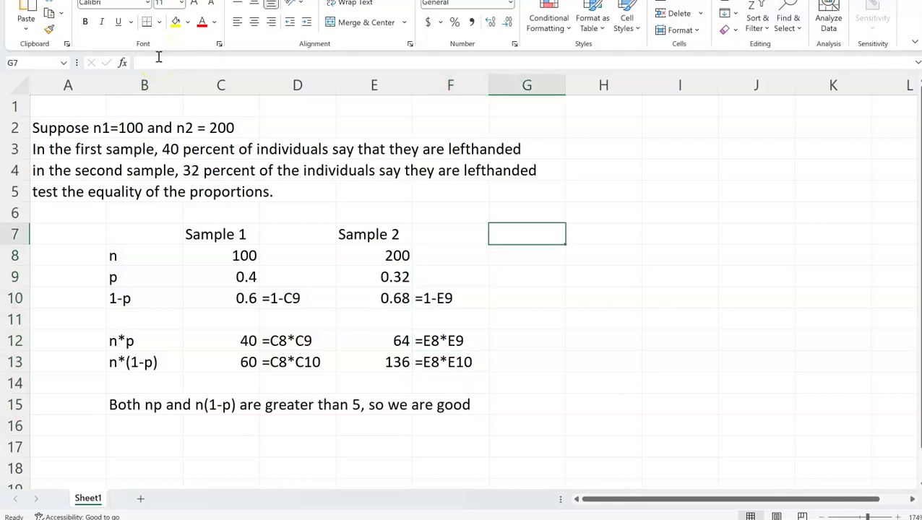
pyautogui.press('Down')
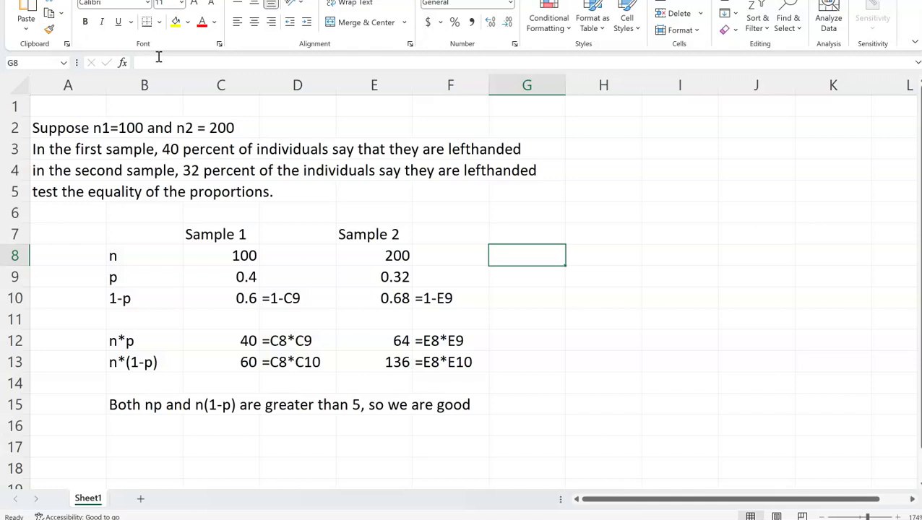
pyautogui.press('Down')
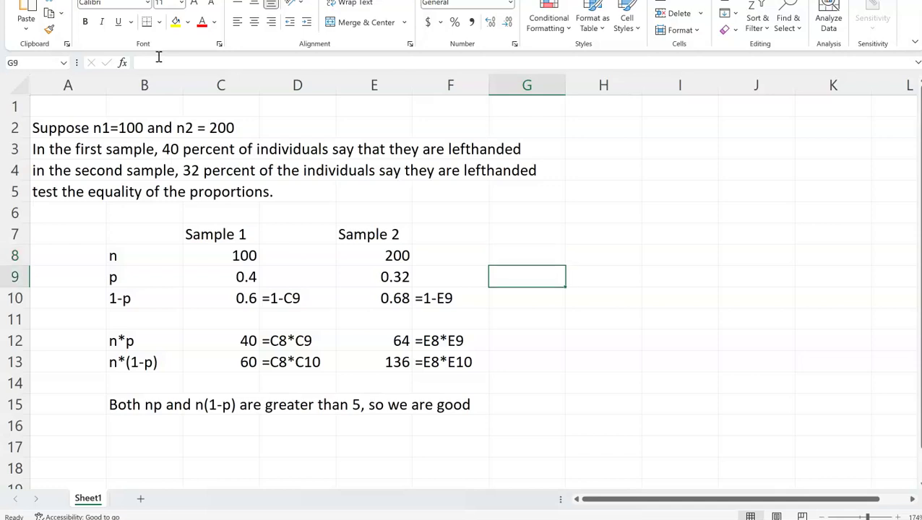
pyautogui.press('Left')
pyautogui.press('Left')
pyautogui.press('Left')
pyautogui.press('Left')
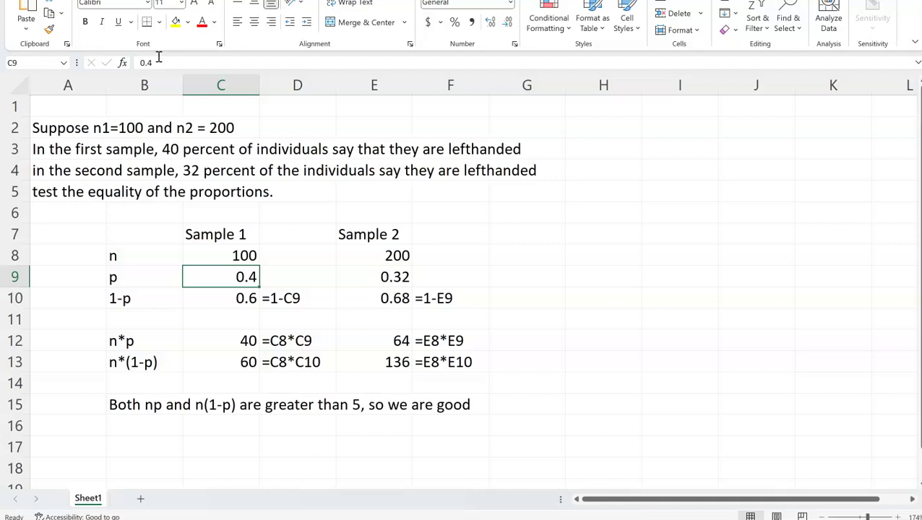
pyautogui.press('Right')
pyautogui.press('Right')
pyautogui.press('Right')
pyautogui.press('Right')
pyautogui.press('Right')
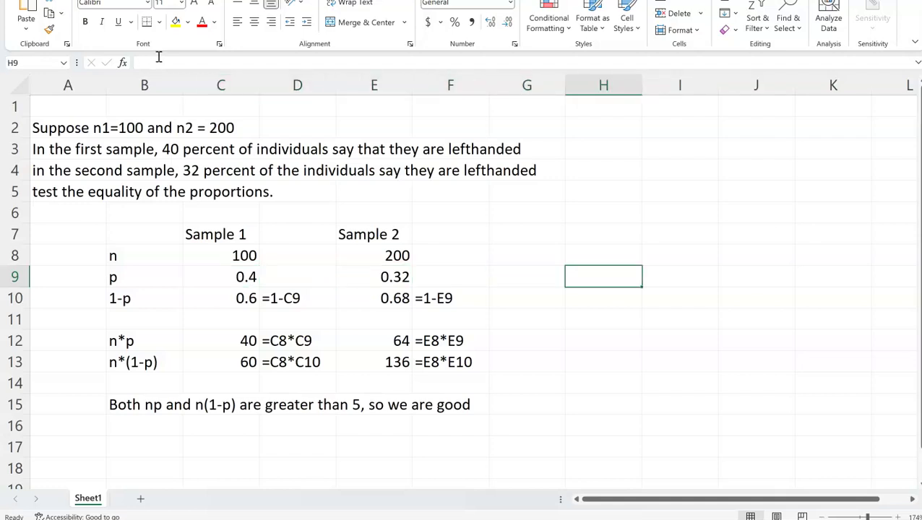
# Highlight the n*p values in C12 and E12 in yellow and enter the label "Standard Error" in H7
pyautogui.click(447, 227)
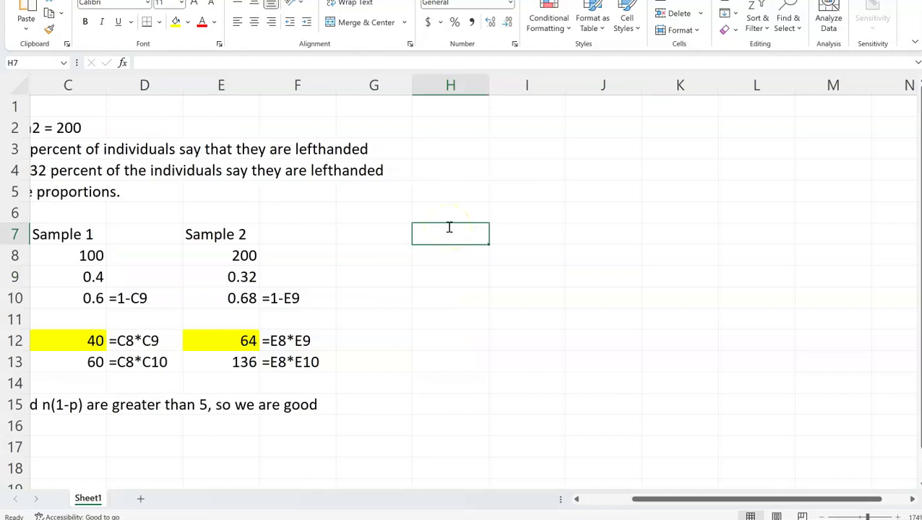
pyautogui.write('Sta')
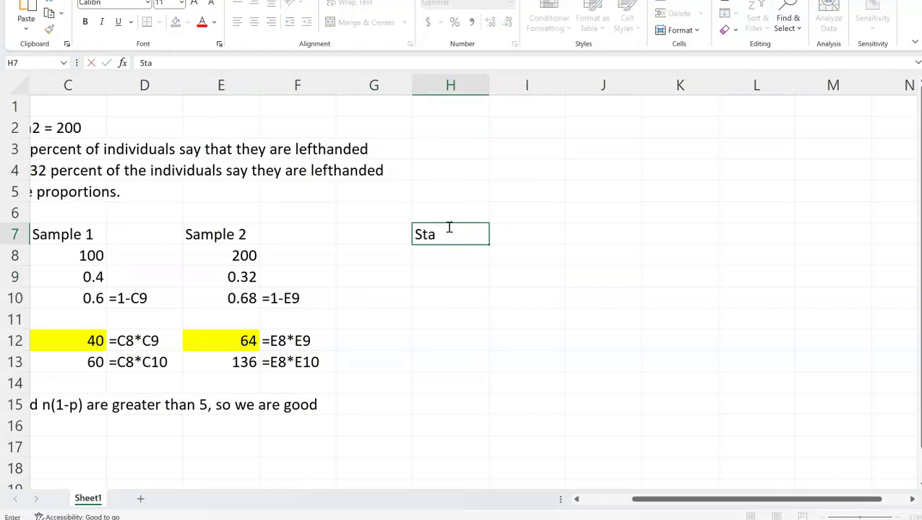
pyautogui.write('ndard Error')
pyautogui.press('Tab')
pyautogui.press('Tab')
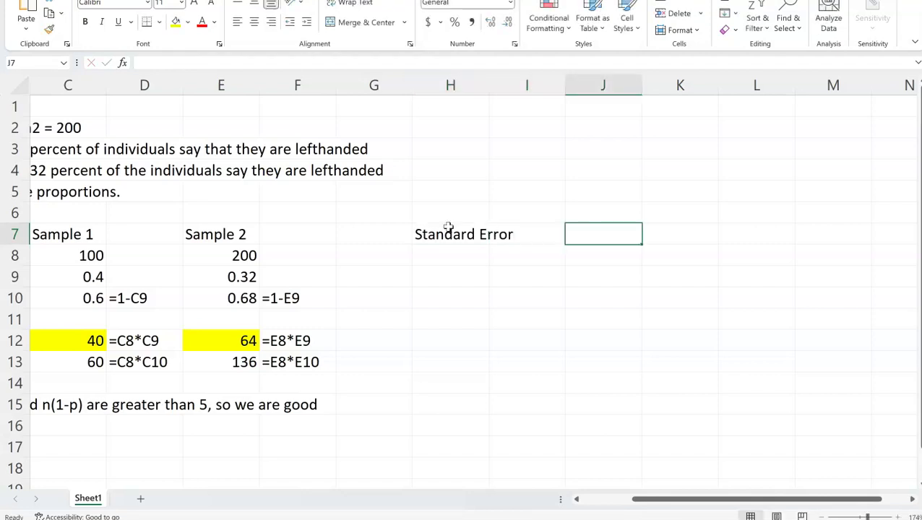
# Copy the "Standard Error" label from H7 to H10
pyautogui.click(447, 226)
pyautogui.hotkey('ctrl', 'c')
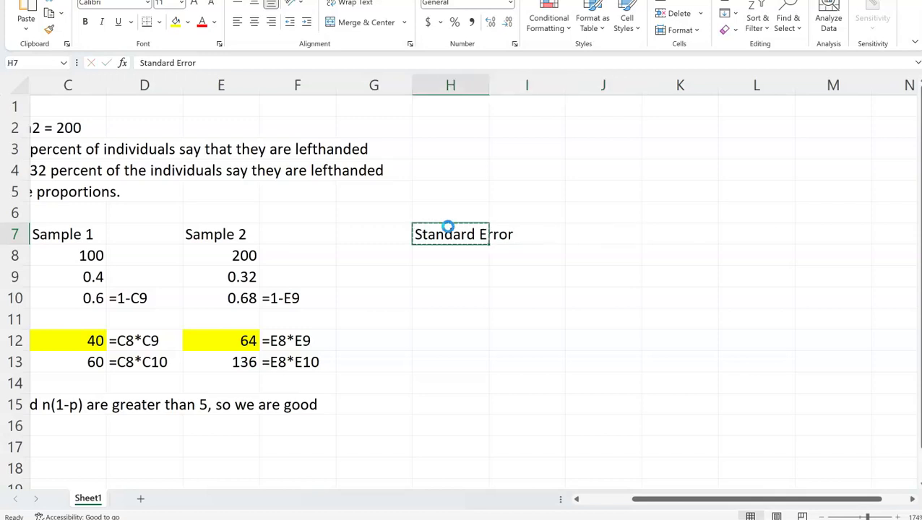
pyautogui.press('Down')
pyautogui.press('Down')
pyautogui.press('Down')
pyautogui.hotkey('ctrl', 'v')
# Replace the label in H7 with "Pooled Proportion"
pyautogui.click(448, 227)
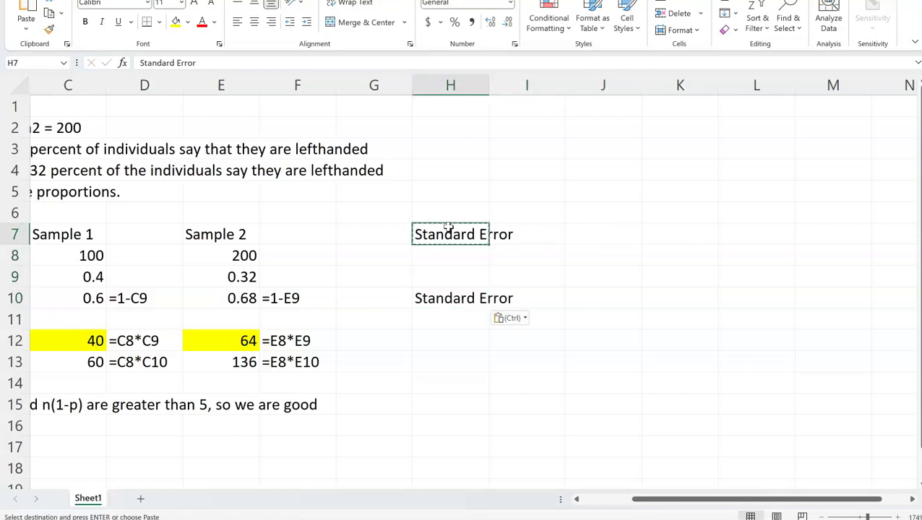
pyautogui.write('Pooled ')
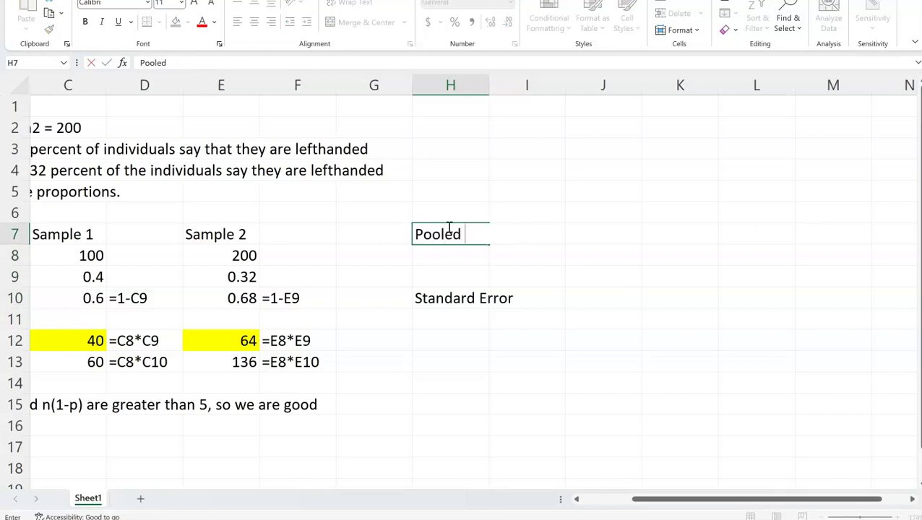
pyautogui.write('Proportion')
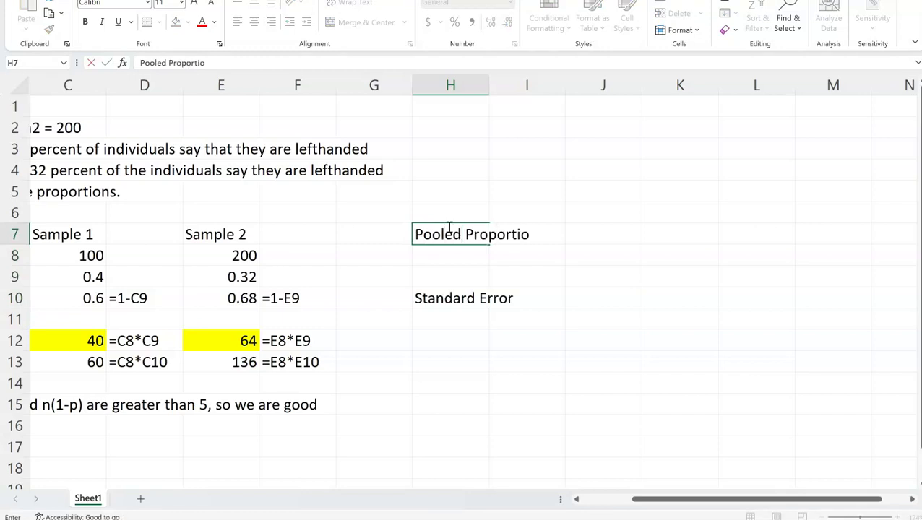
pyautogui.press('Tab')
pyautogui.press('Tab')
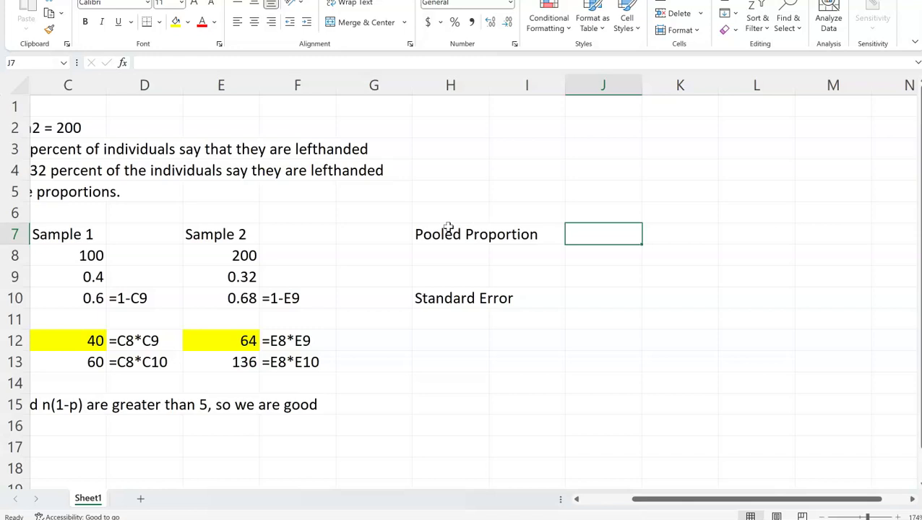
# Compute the pooled proportion in J7 with =(C12+E12)/(C8+E8) and show that formula as text in K7
pyautogui.write('=(')
pyautogui.press('Left')
pyautogui.press('Left')
pyautogui.press('Left')
pyautogui.press('Left')
pyautogui.press('Left')
pyautogui.press('Left')
pyautogui.press('Left')
pyautogui.press('Left')
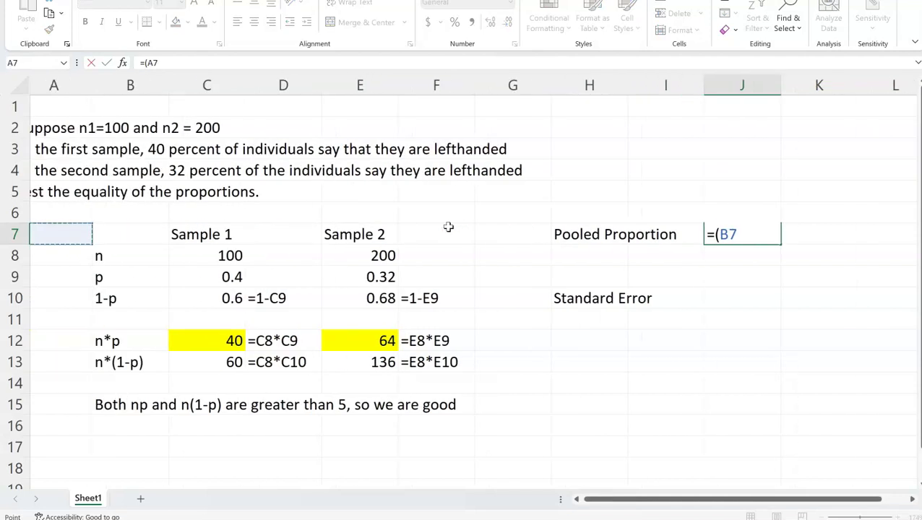
pyautogui.press('Right')
pyautogui.press('Down')
pyautogui.press('Down')
pyautogui.press('Down')
pyautogui.press('Down')
pyautogui.press('Down')
pyautogui.press('Down')
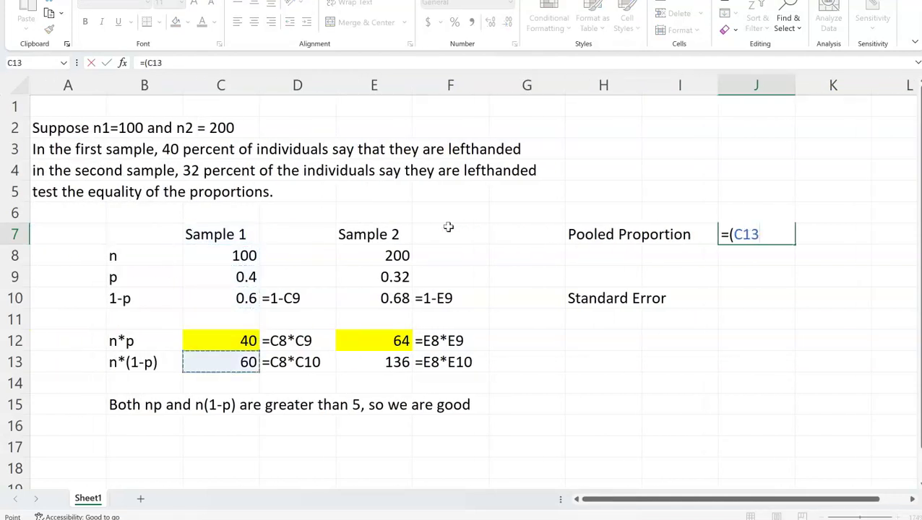
pyautogui.press('Up')
pyautogui.write('+')
pyautogui.press('Left')
pyautogui.press('Left')
pyautogui.press('Left')
pyautogui.press('Left')
pyautogui.press('Left')
pyautogui.press('Down')
pyautogui.press('Down')
pyautogui.press('Down')
pyautogui.press('Down')
pyautogui.press('Down')
pyautogui.write(')/(')
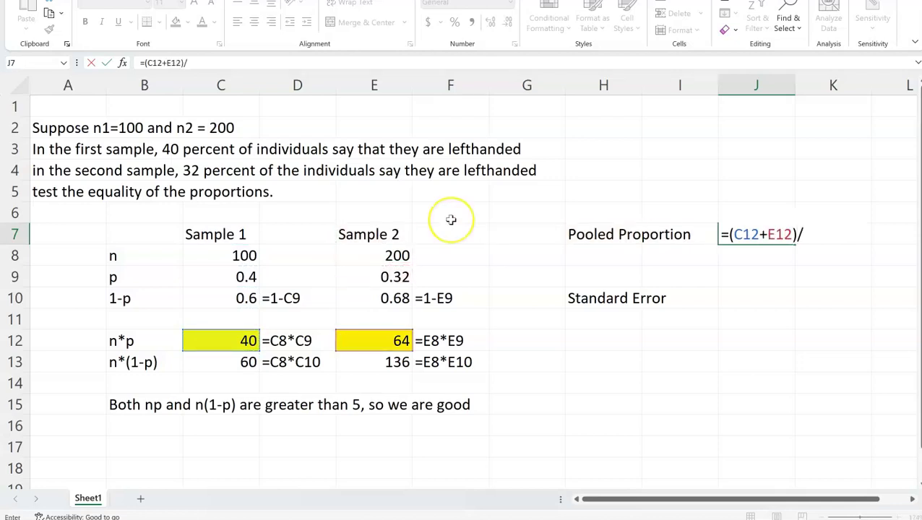
pyautogui.press('Left')
pyautogui.press('Left')
pyautogui.press('Left')
pyautogui.press('Left')
pyautogui.press('Left')
pyautogui.press('Left')
pyautogui.press('Left')
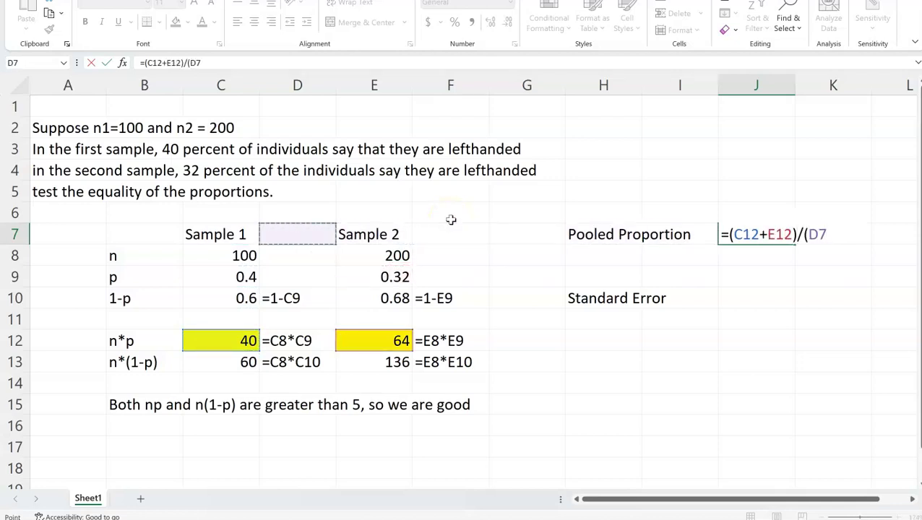
pyautogui.press('Down')
pyautogui.write('+E8)')
pyautogui.press('Right')
pyautogui.press('Right')
pyautogui.press('Left')
pyautogui.press('Left')
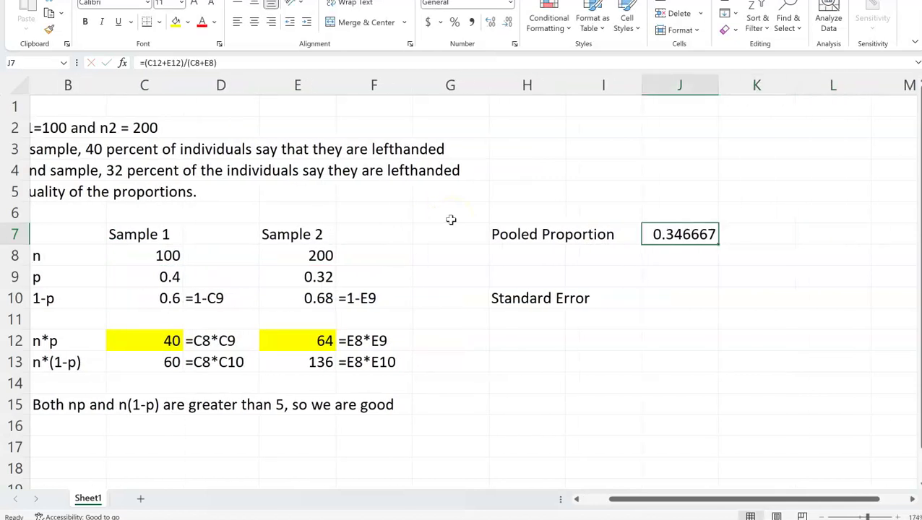
pyautogui.click(366, 64)
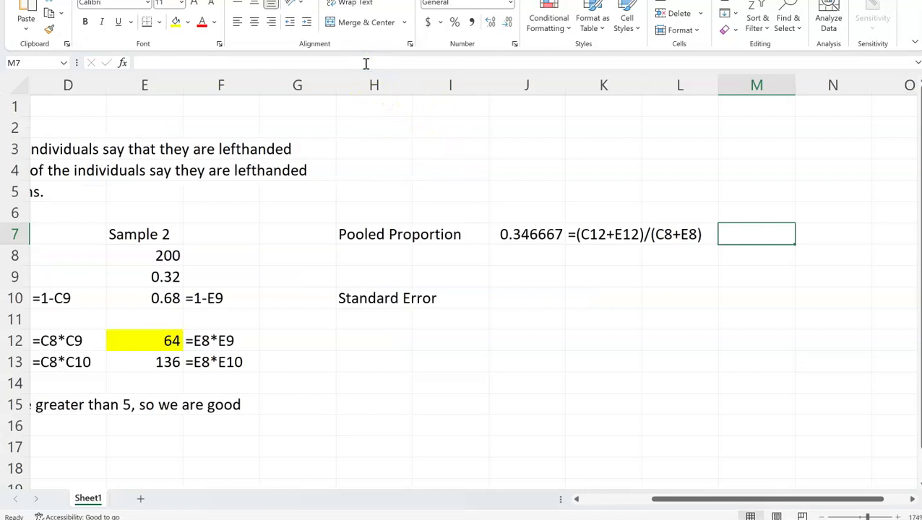
# With the black drawing pen, draw an arrow up from the pooled proportion value and handwrite the fraction (x1 + x2)/(n1 + n2) above it
pyautogui.hotkey('alt', 'j')
pyautogui.press('i')
pyautogui.click(120, 11)
pyautogui.moveTo(530, 223)
pyautogui.mouseDown()
pyautogui.moveTo(553, 153)
pyautogui.moveTo(611, 151)
pyautogui.moveTo(631, 141)
pyautogui.moveTo(623, 150)
pyautogui.moveTo(652, 151)
pyautogui.mouseUp()
pyautogui.moveTo(651, 131); pyautogui.dragTo(640, 152)
pyautogui.moveTo(655, 148); pyautogui.dragTo(668, 158)
pyautogui.moveTo(587, 166); pyautogui.dragTo(678, 167)
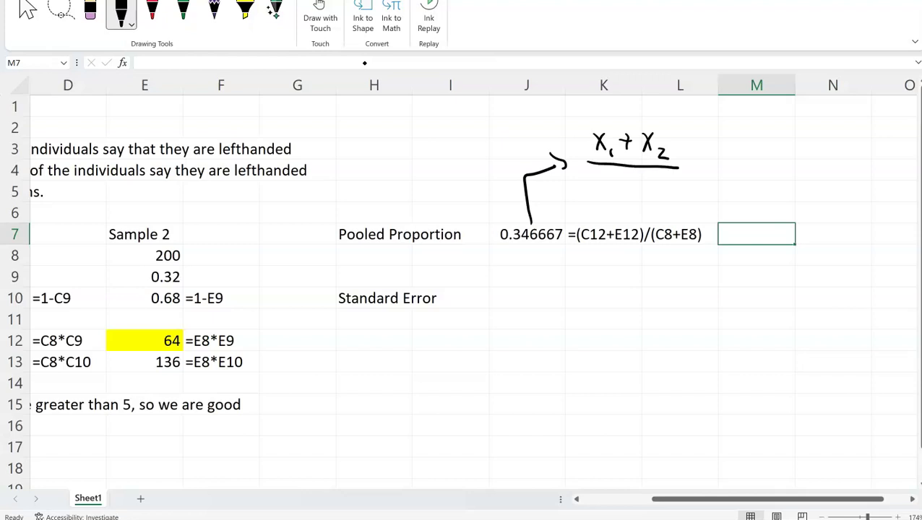
pyautogui.moveTo(597, 191)
pyautogui.mouseDown()
pyautogui.moveTo(608, 177)
pyautogui.moveTo(620, 192)
pyautogui.mouseUp()
pyautogui.moveTo(618, 189)
pyautogui.mouseDown()
pyautogui.moveTo(619, 199)
pyautogui.moveTo(637, 181)
pyautogui.mouseUp()
pyautogui.moveTo(633, 172)
pyautogui.mouseDown()
pyautogui.moveTo(633, 189)
pyautogui.moveTo(650, 176)
pyautogui.mouseUp()
pyautogui.moveTo(650, 176); pyautogui.dragTo(677, 203)
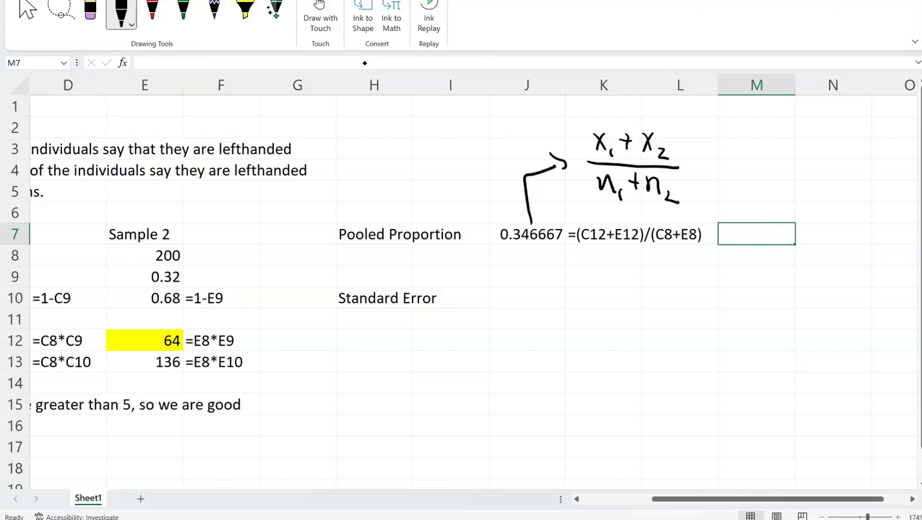
# Handwrite p1 = x1/n1, p2 = x2/n2 beside the pooled fraction and remove the arrow
pyautogui.moveTo(392, 125)
pyautogui.mouseDown()
pyautogui.moveTo(393, 149)
pyautogui.moveTo(393, 140)
pyautogui.moveTo(405, 156)
pyautogui.moveTo(426, 137)
pyautogui.mouseUp()
pyautogui.moveTo(448, 126)
pyautogui.mouseDown()
pyautogui.moveTo(437, 140)
pyautogui.moveTo(449, 139)
pyautogui.mouseUp()
pyautogui.moveTo(452, 137)
pyautogui.mouseDown()
pyautogui.moveTo(440, 165)
pyautogui.moveTo(458, 175)
pyautogui.moveTo(470, 154)
pyautogui.mouseUp()
pyautogui.moveTo(485, 130)
pyautogui.mouseDown()
pyautogui.moveTo(484, 147)
pyautogui.moveTo(493, 134)
pyautogui.moveTo(502, 154)
pyautogui.mouseUp()
pyautogui.moveTo(503, 134); pyautogui.dragTo(514, 143)
pyautogui.moveTo(516, 127); pyautogui.dragTo(543, 156)
pyautogui.moveTo(519, 162); pyautogui.dragTo(529, 172)
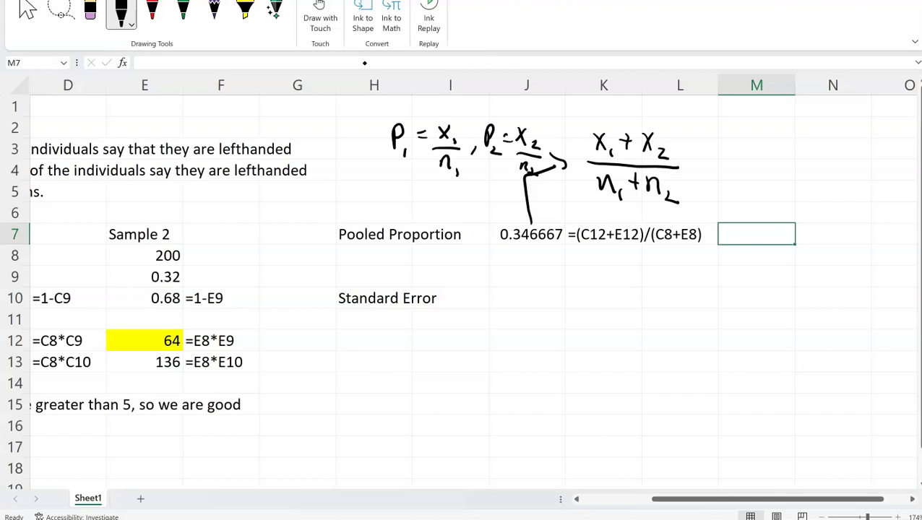
pyautogui.hotkey('ctrl', 'z')
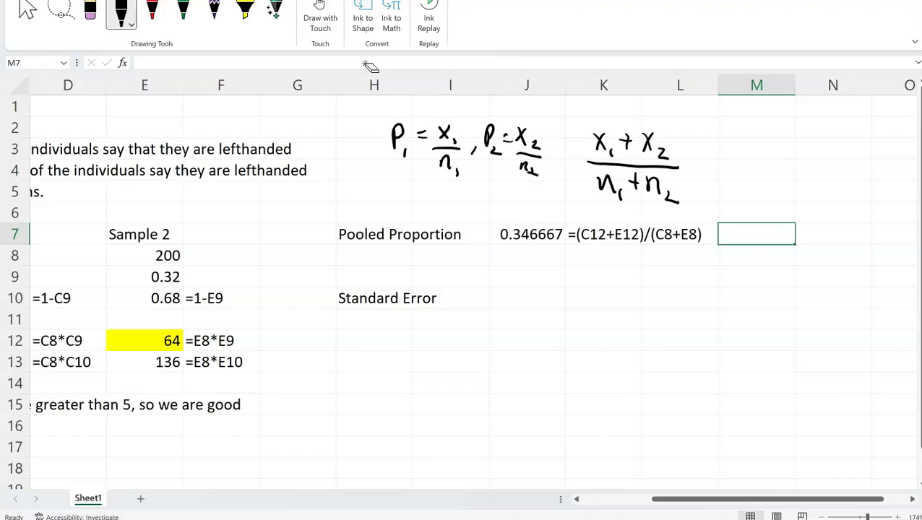
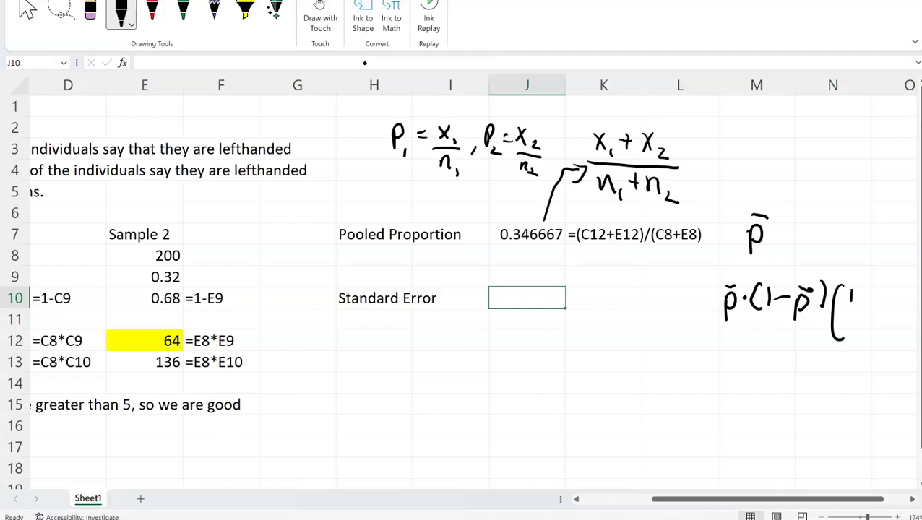
# Finish handwriting the standard error formula √(p̄·(1−p̄)(1/n1 + 1/n2)) beside the calculations, correcting the subscript of n2
pyautogui.moveTo(857, 332); pyautogui.dragTo(857, 340)
pyautogui.moveTo(888, 291)
pyautogui.mouseDown()
pyautogui.moveTo(889, 307)
pyautogui.moveTo(903, 307)
pyautogui.moveTo(895, 332)
pyautogui.moveTo(903, 339)
pyautogui.mouseUp()
pyautogui.moveTo(899, 288); pyautogui.dragTo(908, 340)
pyautogui.moveTo(692, 306)
pyautogui.mouseDown()
pyautogui.moveTo(697, 322)
pyautogui.moveTo(715, 267)
pyautogui.moveTo(916, 266)
pyautogui.mouseUp()
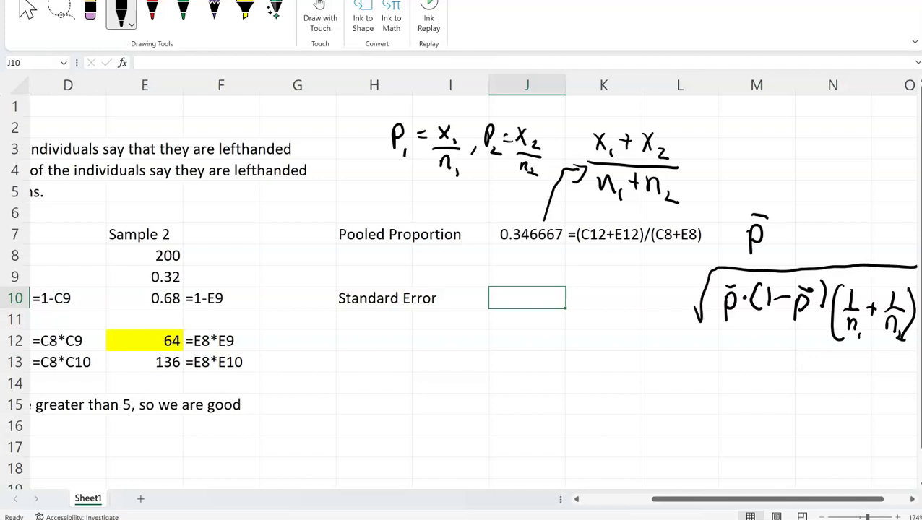
pyautogui.moveTo(905, 289); pyautogui.dragTo(900, 346)
pyautogui.moveTo(907, 286); pyautogui.dragTo(904, 337)
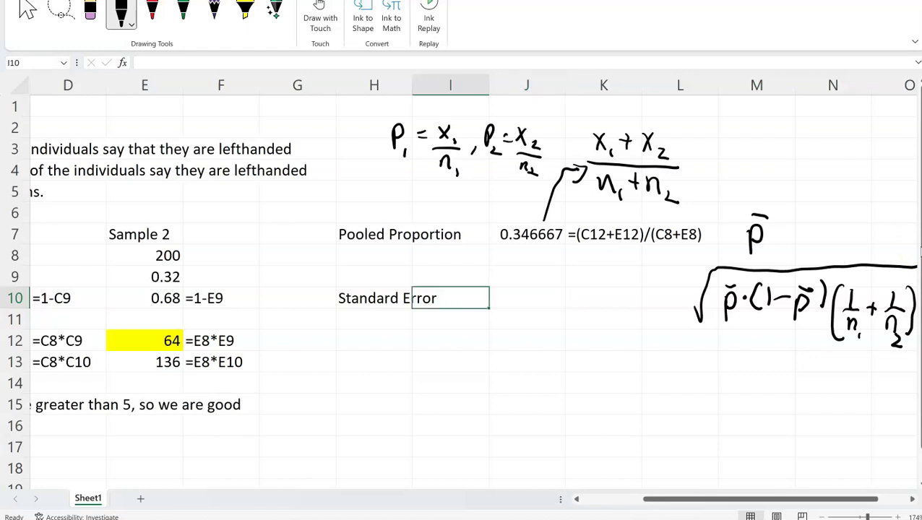
# Enter the quantity under the square root in J10 as =J7*(1-J7)*(1/C8+1/E8)
pyautogui.write('=')
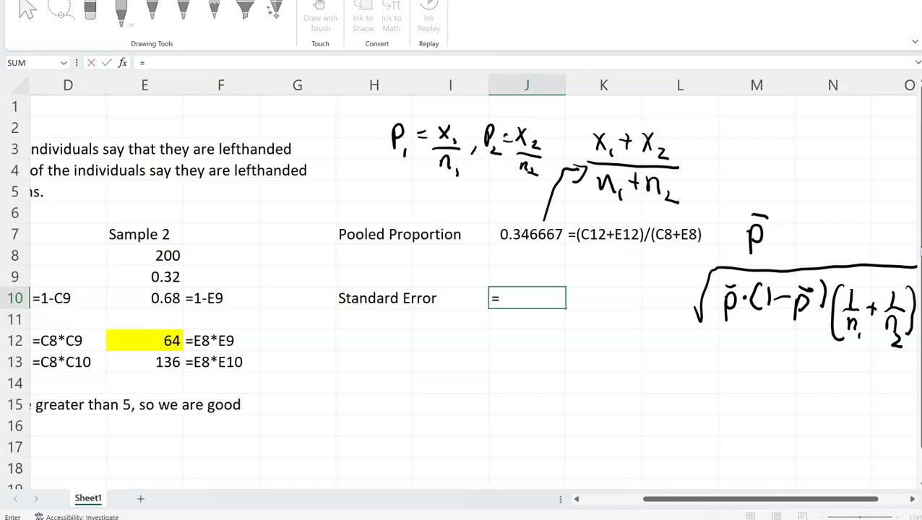
pyautogui.click(527, 234)
pyautogui.write('*(1-')
pyautogui.press('Up')
pyautogui.press('Up')
pyautogui.press('Up')
pyautogui.write(')')
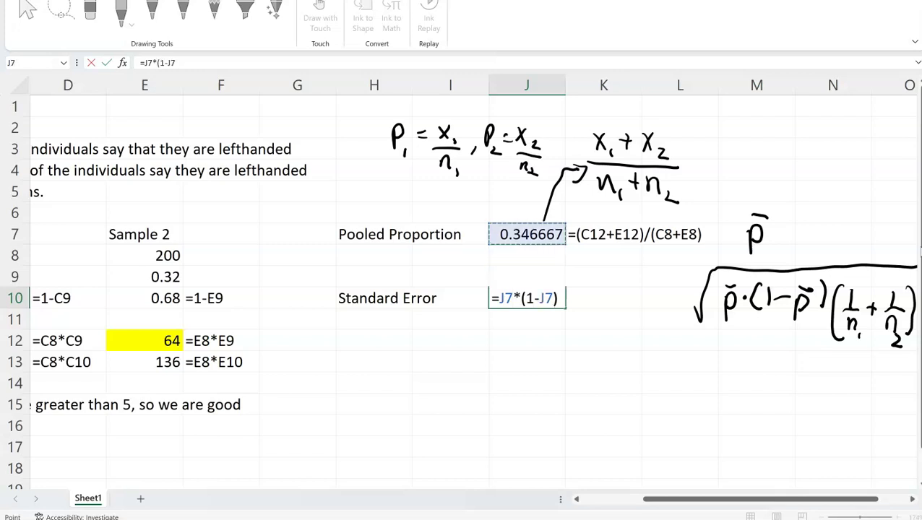
pyautogui.write('*(1/')
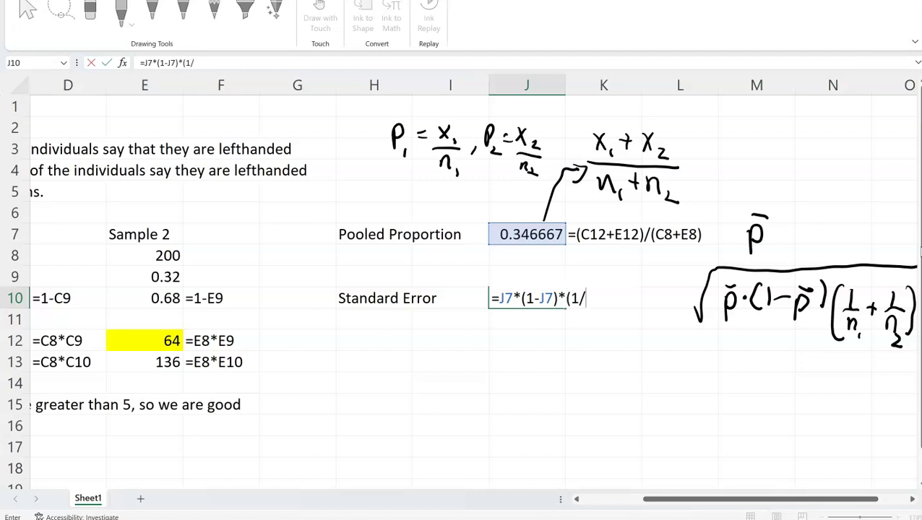
pyautogui.press('Left')
pyautogui.press('Left')
pyautogui.press('Left')
pyautogui.press('Left')
pyautogui.press('Left')
pyautogui.press('Left')
pyautogui.press('Left')
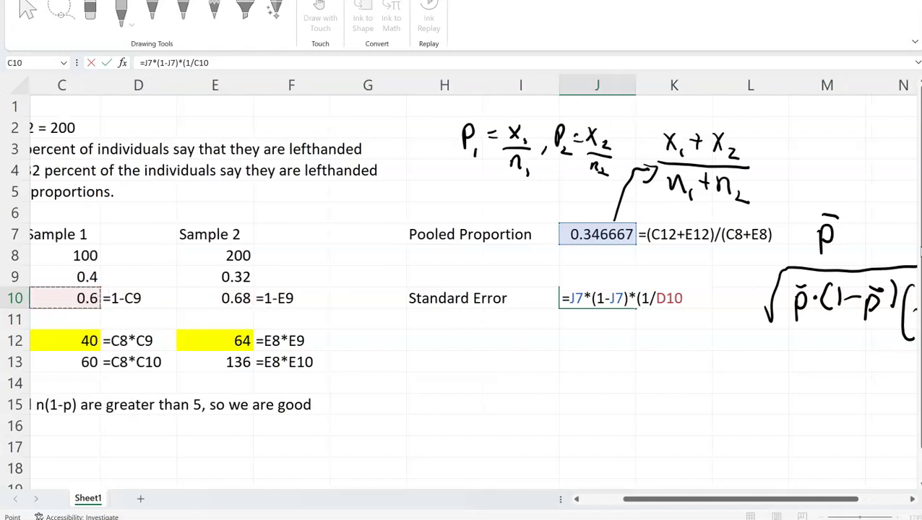
pyautogui.press('Up')
pyautogui.press('Up')
pyautogui.write('+')
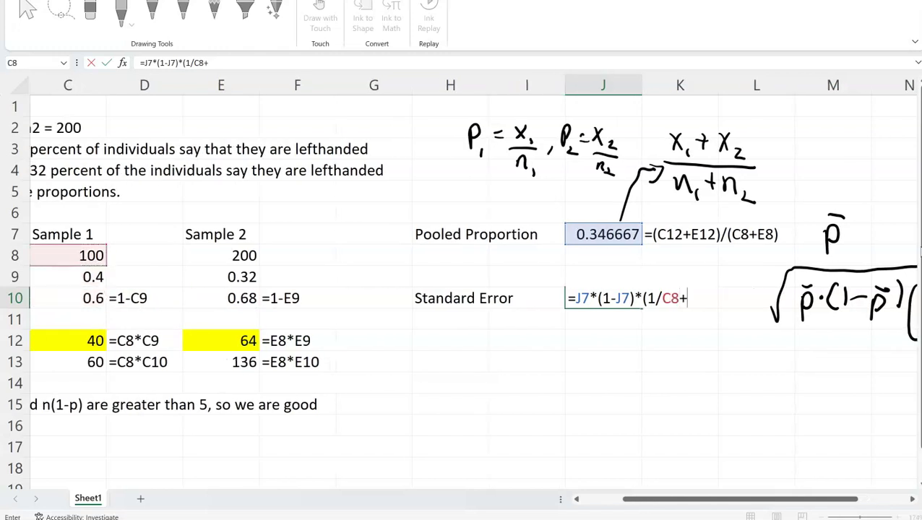
pyautogui.write('1/')
pyautogui.press('Left')
pyautogui.press('Left')
pyautogui.press('Left')
pyautogui.press('Left')
pyautogui.press('Left')
pyautogui.press('Up')
pyautogui.press('Up')
pyautogui.press('Return')
# Move the "Standard Error" label up one row from H10 to H9
pyautogui.click(450, 297)
pyautogui.hotkey('ctrl', 'x')
pyautogui.press('Up')
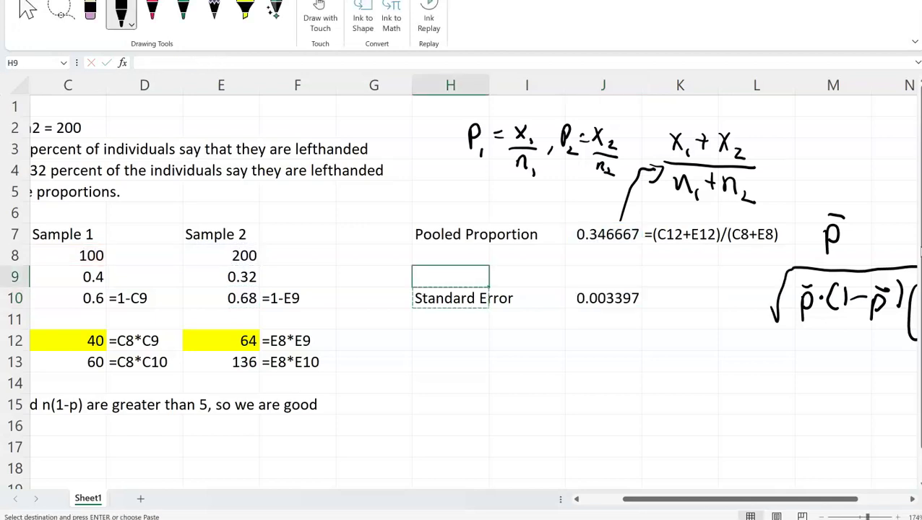
pyautogui.press('Return')
# Show the J10 formula as text beside its value, and move both one column left to I10:J10
pyautogui.click(526, 297)
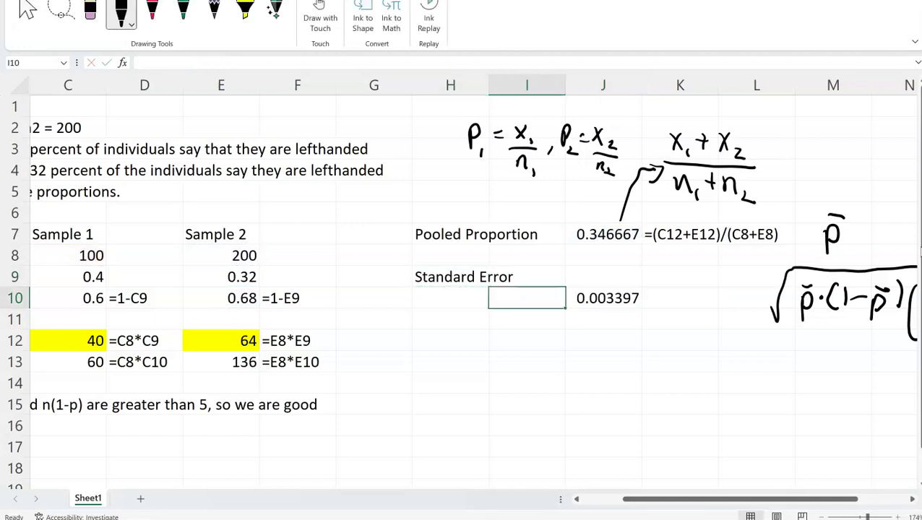
pyautogui.click(603, 297)
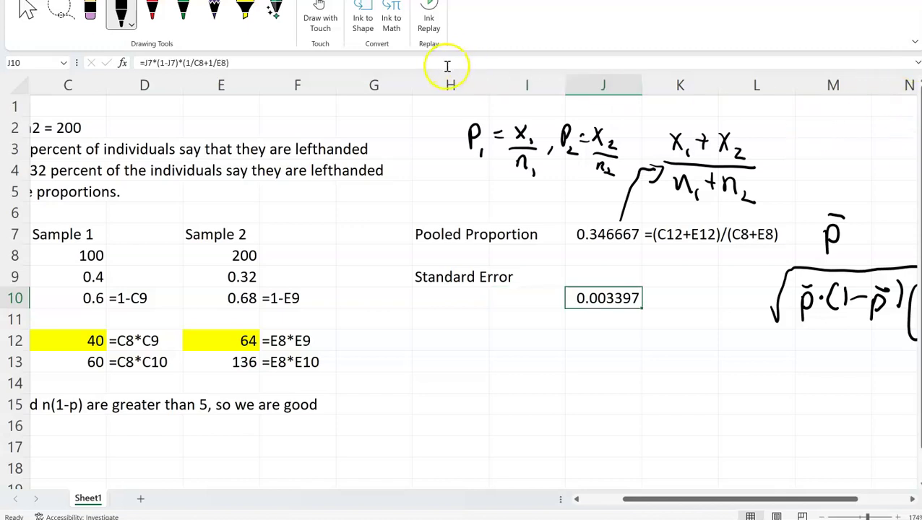
pyautogui.press('Right')
pyautogui.hotkey('ctrl', 'v')
pyautogui.press('Return')
pyautogui.click(592, 297)
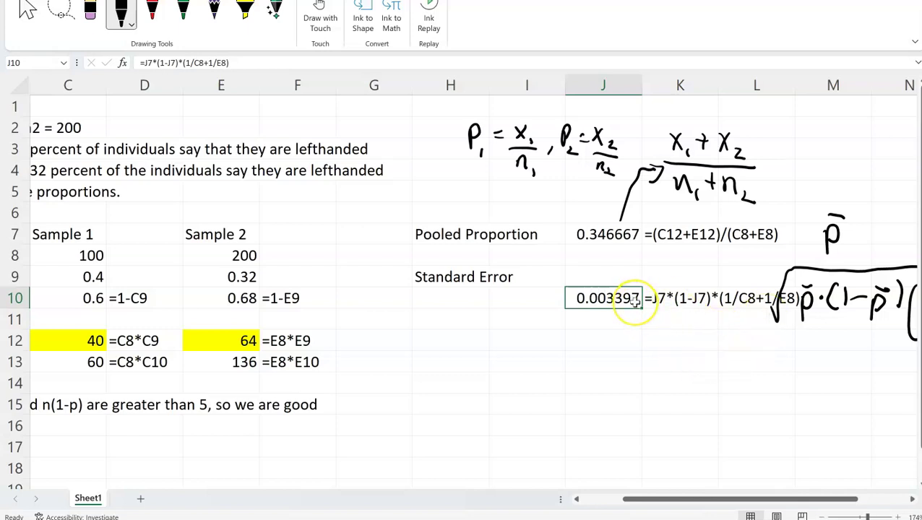
pyautogui.moveTo(637, 298); pyautogui.dragTo(643, 299)
pyautogui.hotkey('ctrl', 'x')
pyautogui.press('Left')
pyautogui.hotkey('ctrl', 'v')
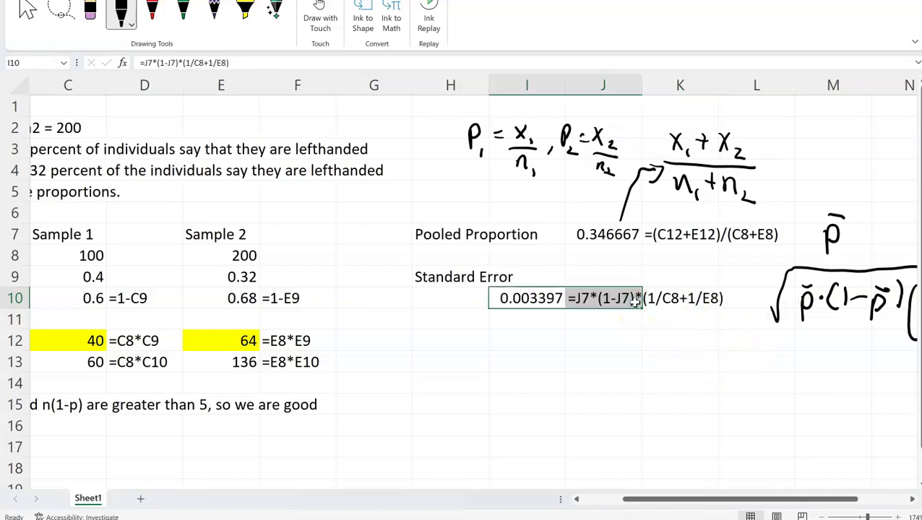
# Compute the standard error in I11 with =SQRT(I10)
pyautogui.press('Down')
pyautogui.press('Down')
pyautogui.press('Right')
pyautogui.press('Right')
pyautogui.press('Right')
pyautogui.press('Right')
pyautogui.press('Right')
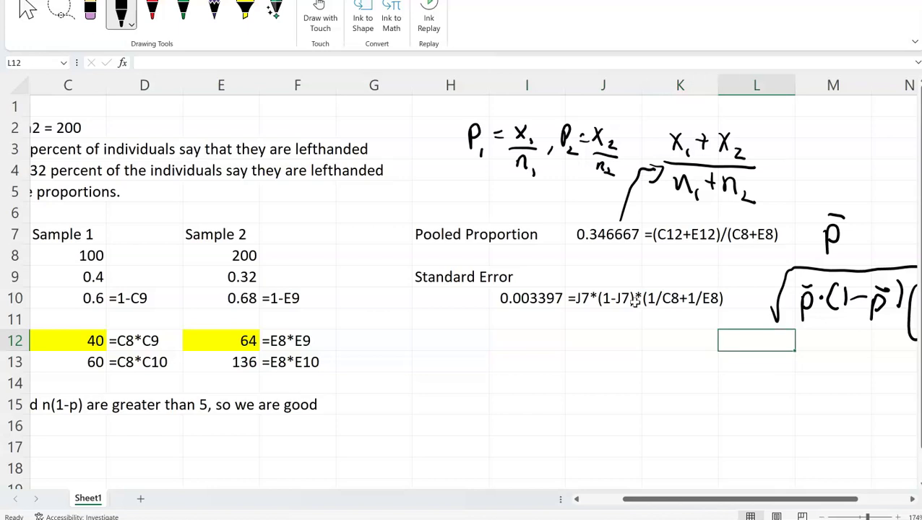
pyautogui.press('Right')
pyautogui.press('Left')
pyautogui.press('Left')
pyautogui.press('Left')
pyautogui.press('Left')
pyautogui.press('Left')
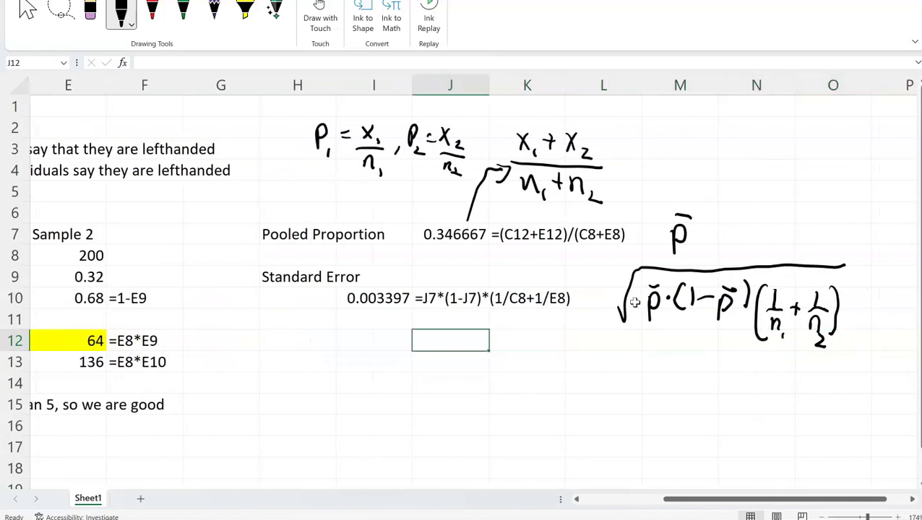
pyautogui.press('Up')
pyautogui.press('Left')
pyautogui.press('Left')
pyautogui.press('Up')
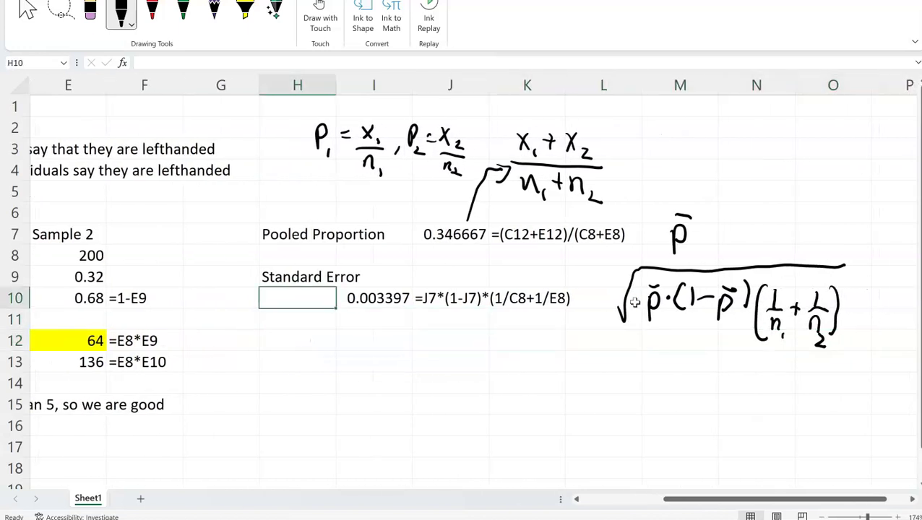
pyautogui.press('Down')
pyautogui.press('Right')
pyautogui.press('Left')
pyautogui.press('Right')
pyautogui.write('=sqrt(')
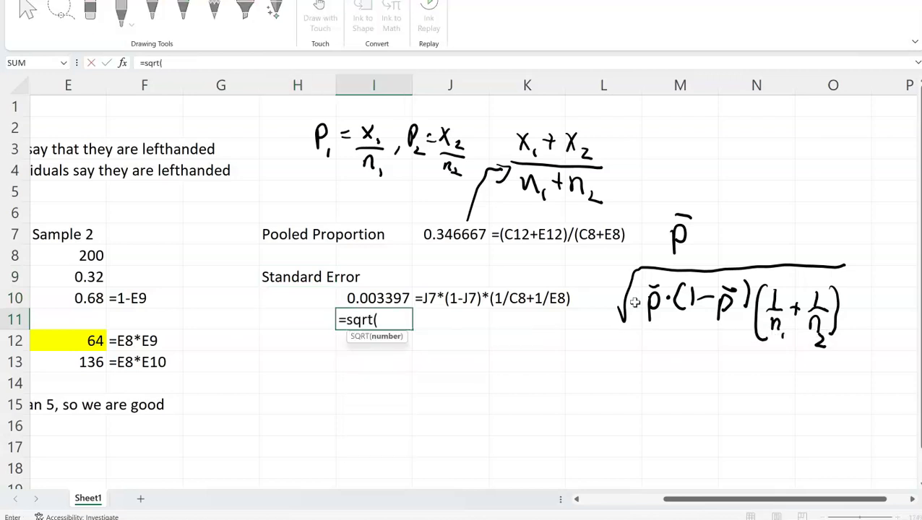
pyautogui.press('Up')
pyautogui.write(')')
pyautogui.press('Return')
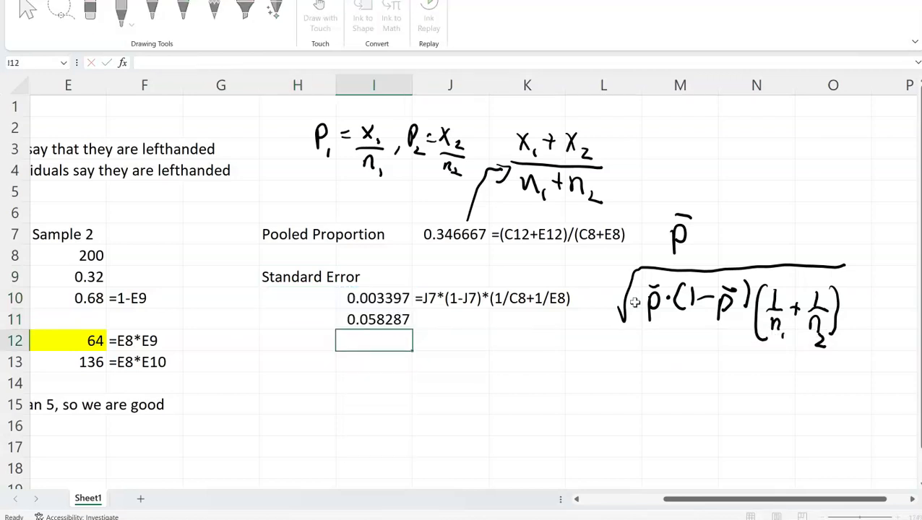
# Label the square root result "Standard Error" in H11 and widen column H to fit the label
pyautogui.press('Up')
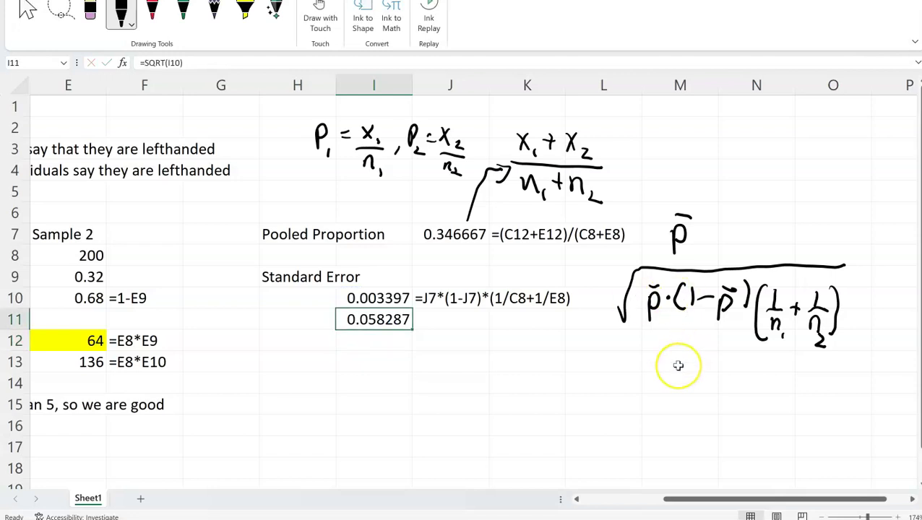
pyautogui.press('Left')
pyautogui.write('S')
pyautogui.press('Return')
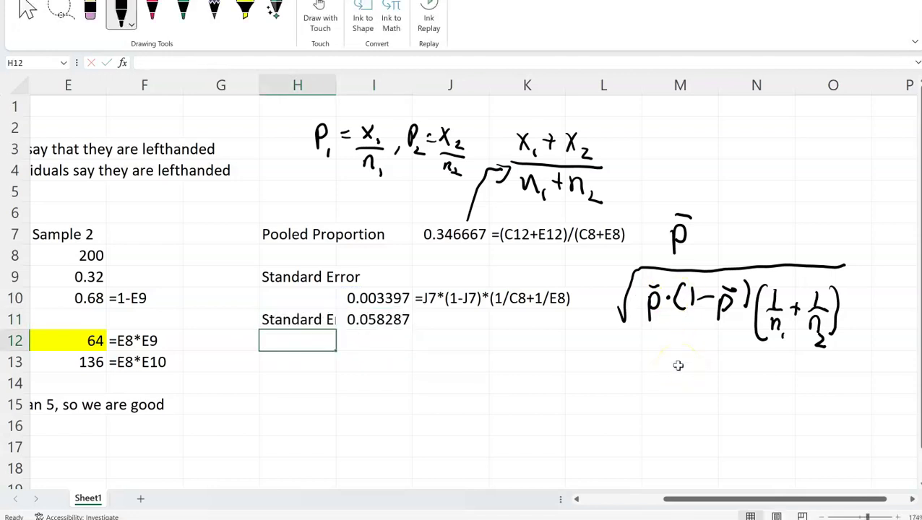
pyautogui.press('Up')
pyautogui.press('Up')
pyautogui.press('Up')
pyautogui.doubleClick(336, 86)
# Show =SQRT(I10) as text in J11 and change the H9 heading to "Standard Error Steps"
pyautogui.click(285, 60)
pyautogui.write('Steps')
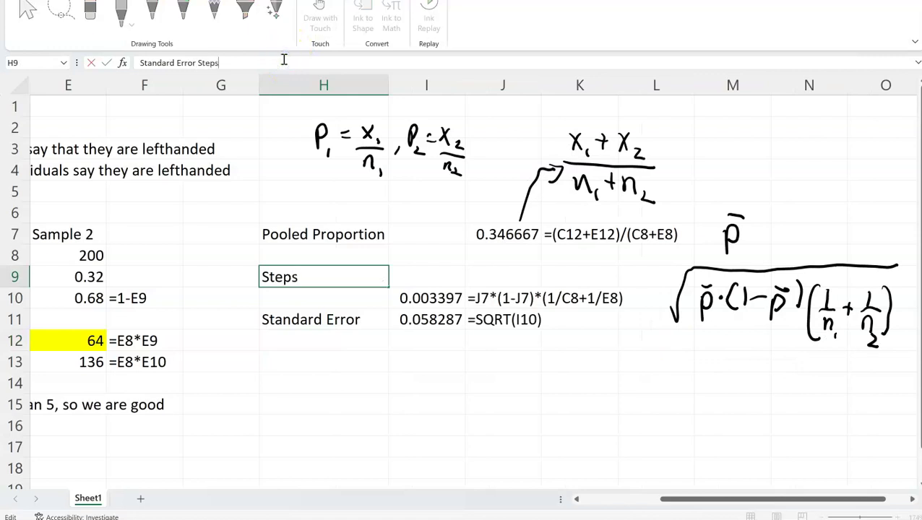
pyautogui.press('Return')
pyautogui.press('Down')
pyautogui.press('Down')
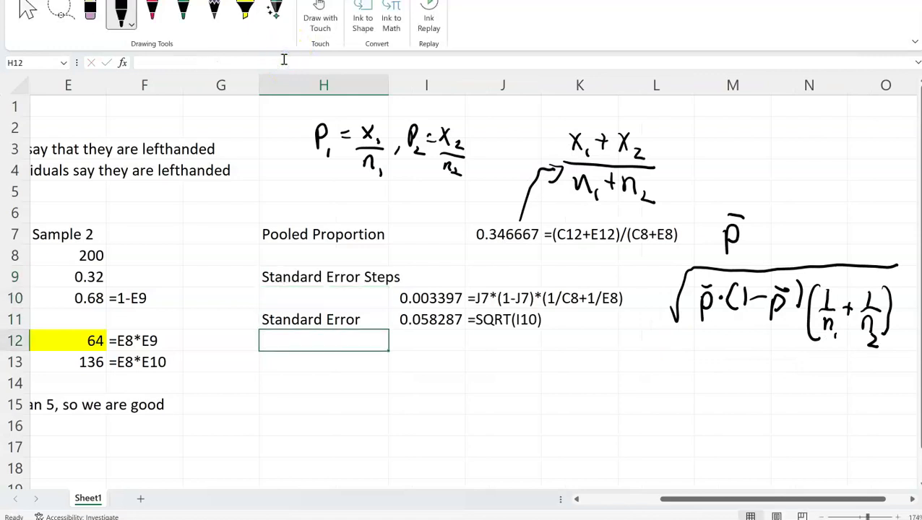
# Enter the label "Z-stat" in H13, two rows below the standard error
pyautogui.press('Up')
pyautogui.press('Up')
pyautogui.press('Right')
pyautogui.press('Down')
pyautogui.press('Right')
pyautogui.press('Down')
pyautogui.press('Down')
pyautogui.press('Left')
pyautogui.press('Left')
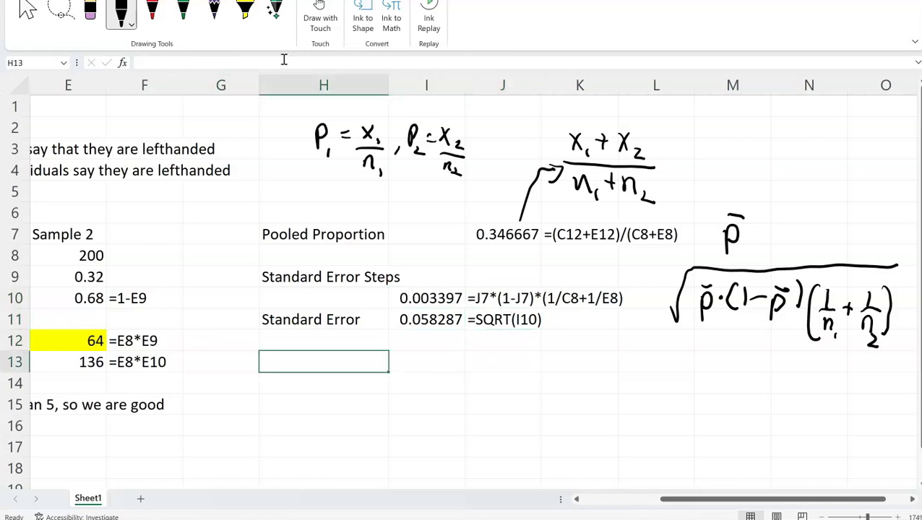
pyautogui.write('Z-stat')
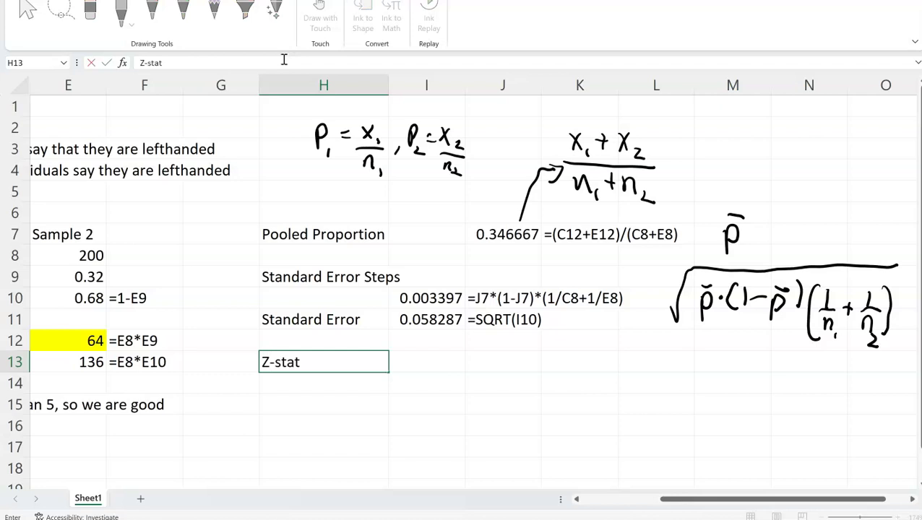
pyautogui.press('Tab')
# Compute the test statistic in I13 with =(C9-E9)/I11, dividing the difference in proportions by the standard error
pyautogui.write('=')
pyautogui.press('Left')
pyautogui.press('Left')
pyautogui.press('Left')
pyautogui.press('Left')
pyautogui.press('Left')
pyautogui.press('Left')
pyautogui.press('Up')
pyautogui.press('Up')
pyautogui.press('Up')
pyautogui.press('Up')
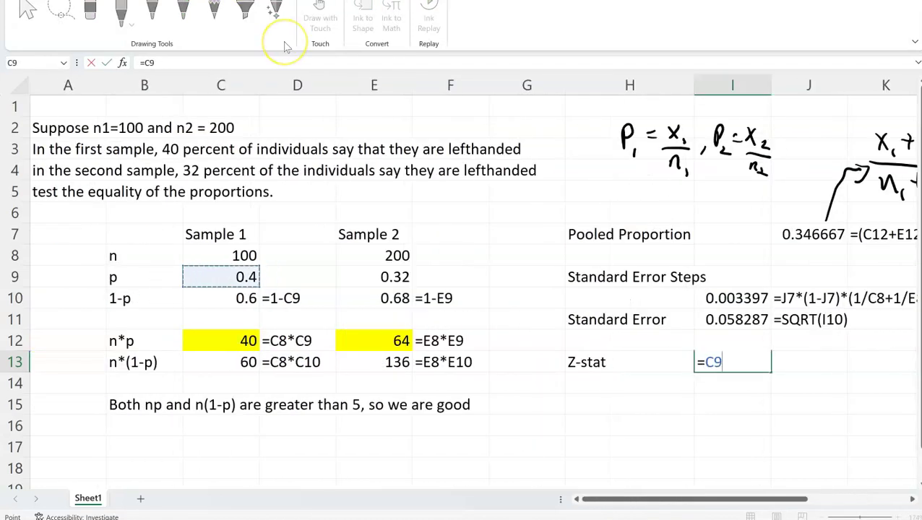
pyautogui.press('BackSpace')
pyautogui.press('BackSpace')
pyautogui.write('(')
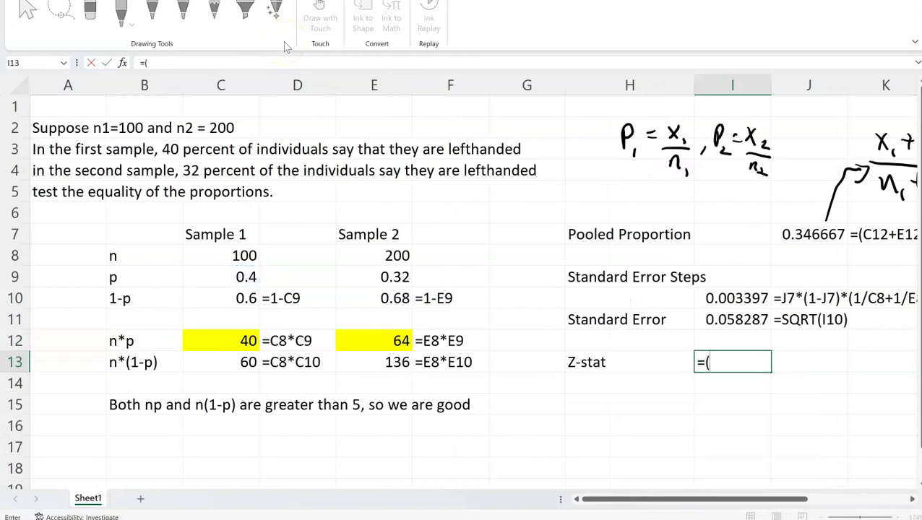
pyautogui.click(241, 277)
pyautogui.write('-')
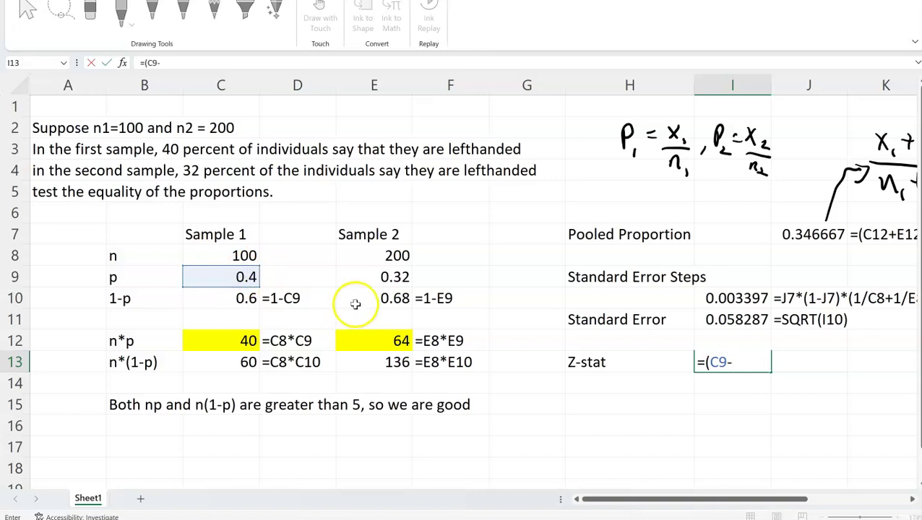
pyautogui.click(375, 277)
pyautogui.write(')/')
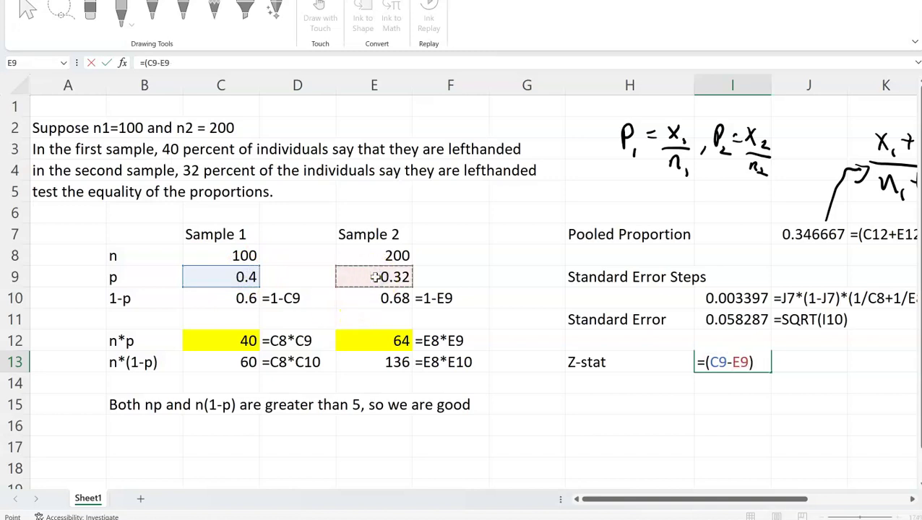
pyautogui.press('Up')
pyautogui.press('Up')
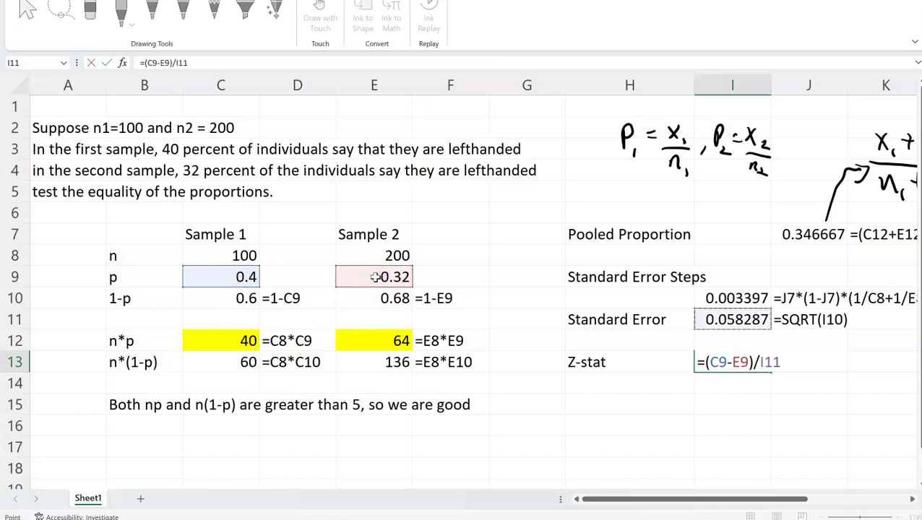
pyautogui.press('Return')
# Show the Z-stat formula =(C9-E9)/I11 as text in J13 next to its value
pyautogui.press('Right')
pyautogui.press('Right')
pyautogui.press('Right')
pyautogui.press('Right')
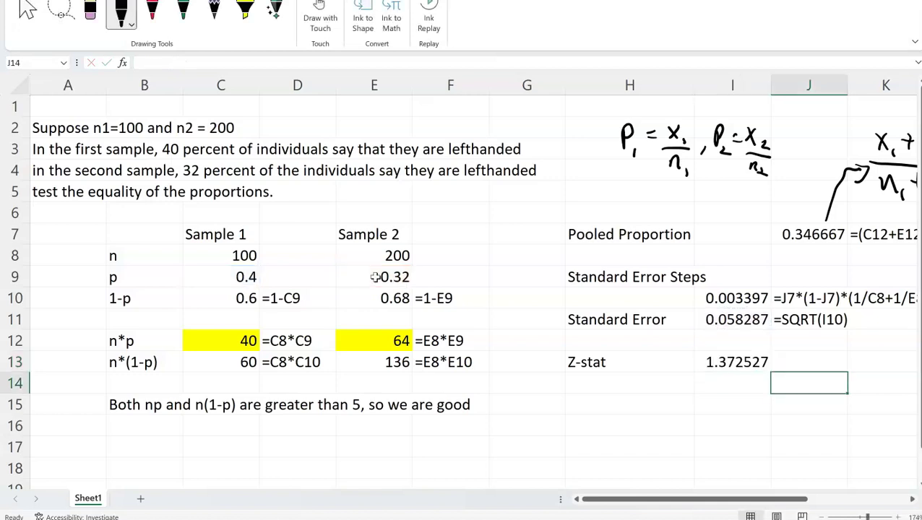
pyautogui.press('Left')
pyautogui.press('Left')
pyautogui.press('Left')
pyautogui.press('Left')
pyautogui.press('Up')
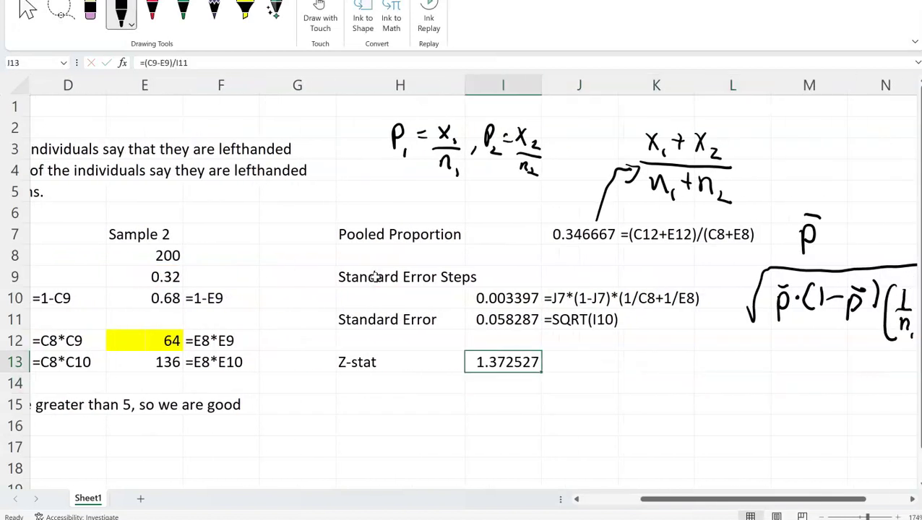
pyautogui.click(291, 65)
pyautogui.press('Return')
# Enter the label "Z-critical value" in H15 and "(alpha = 0.05)" below it in H16
pyautogui.press('Down')
pyautogui.press('Left')
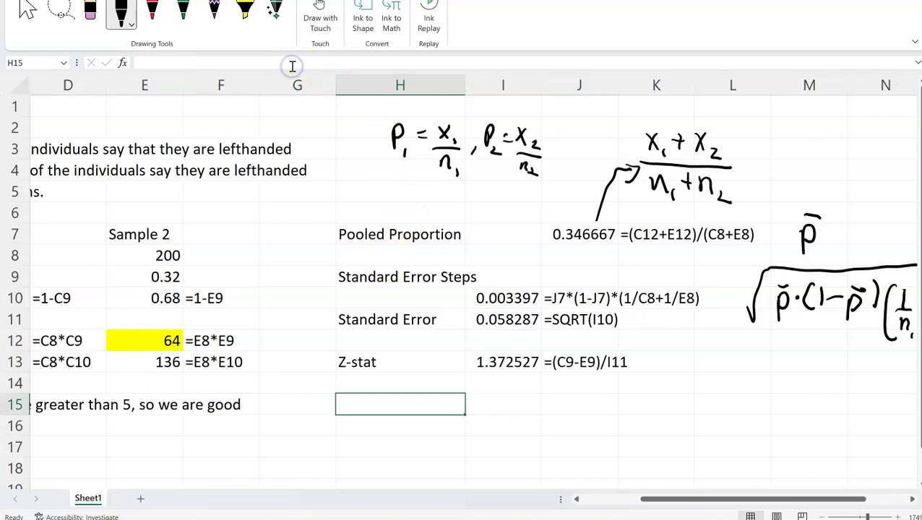
pyautogui.write('Z')
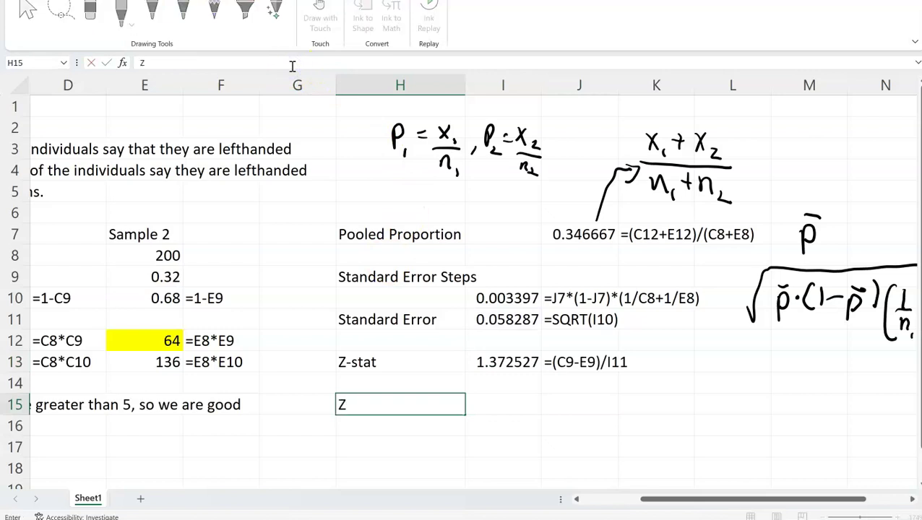
pyautogui.write('-critical value')
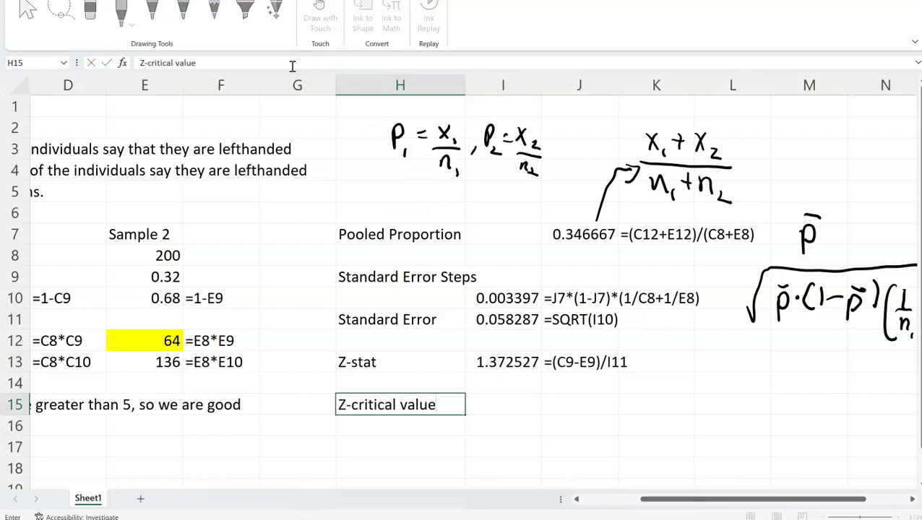
pyautogui.hotkey('ctrl', 'Return')
pyautogui.press('Return')
pyautogui.write('(ap')
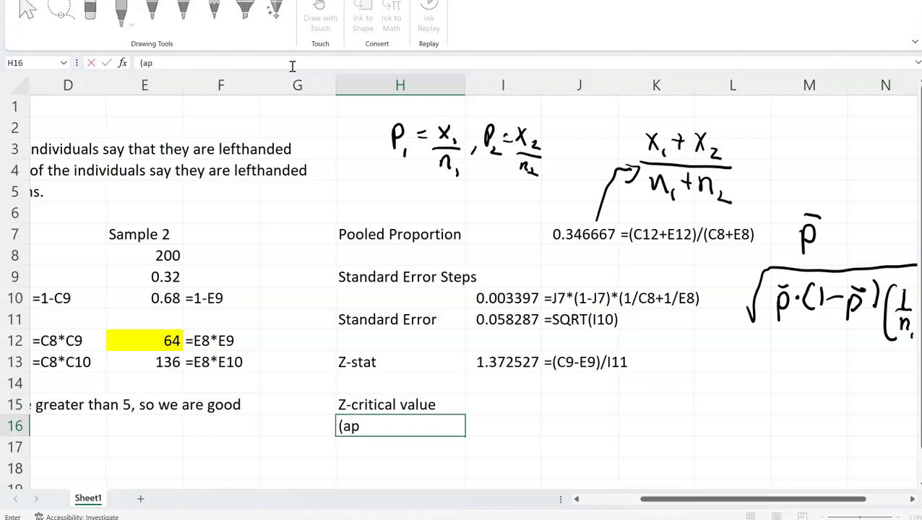
pyautogui.press('BackSpace')
pyautogui.write('lpha = 0.05)')
# Compute the two-tailed critical value in I15 with =NORM.S.INV(0.05/2)
pyautogui.press('Tab')
pyautogui.press('Up')
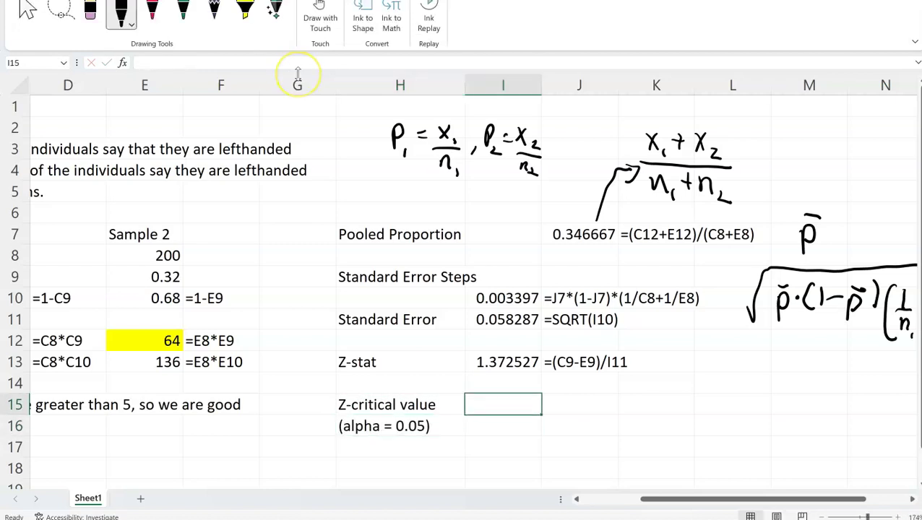
pyautogui.write('=norm.')
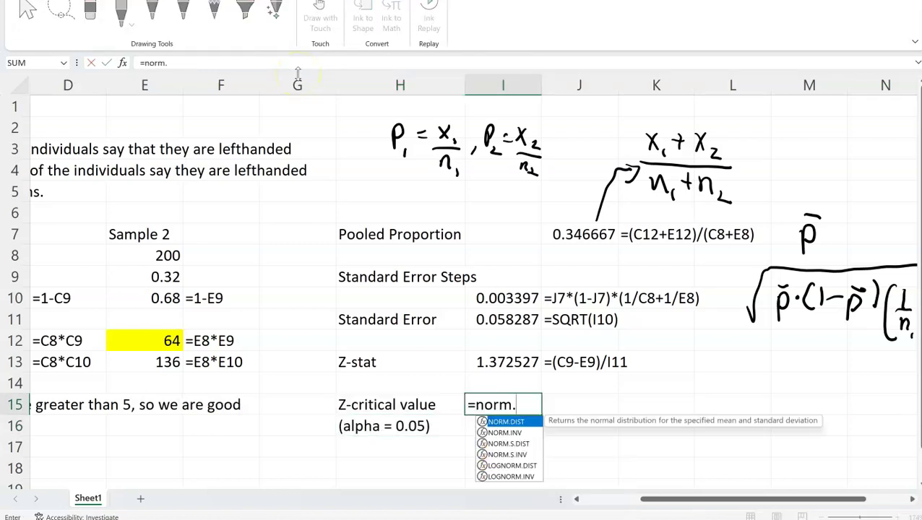
pyautogui.write('s.inv')
pyautogui.press('BackSpace')
pyautogui.press('BackSpace')
pyautogui.press('BackSpace')
pyautogui.write('s')
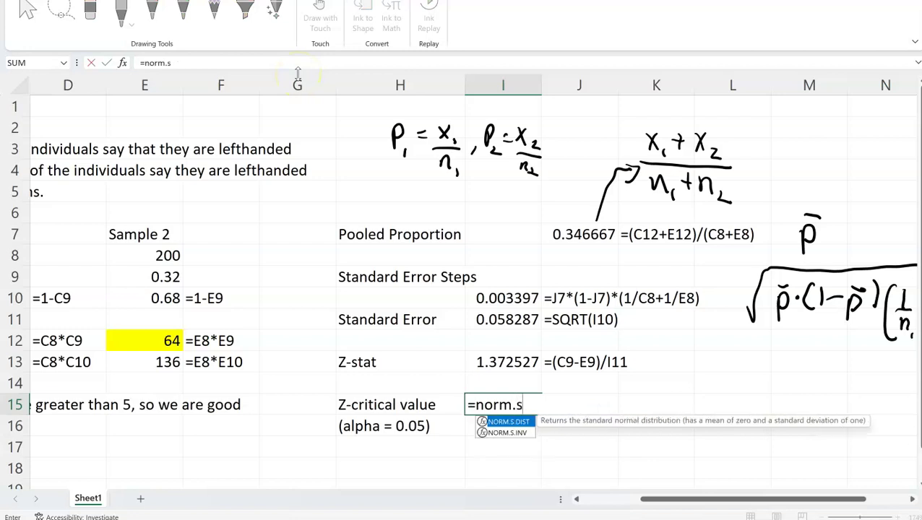
pyautogui.write('.inv(')
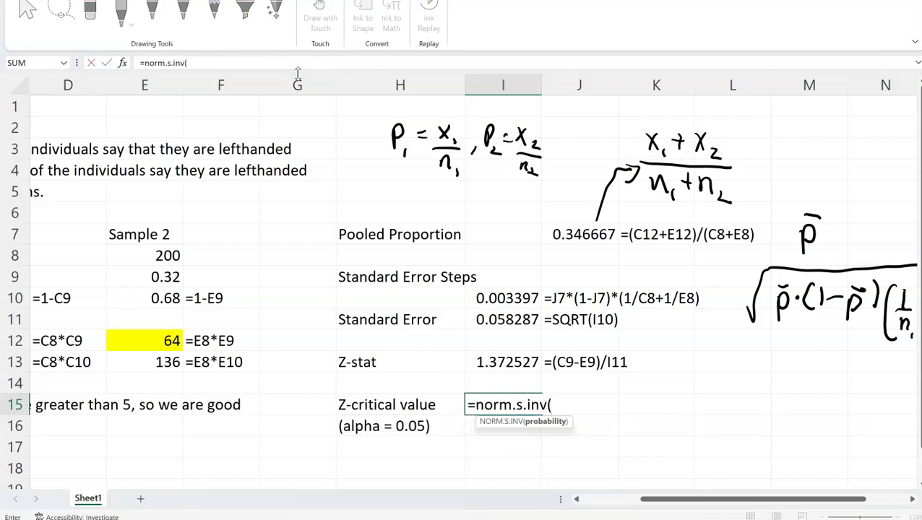
pyautogui.write('0.05/2')
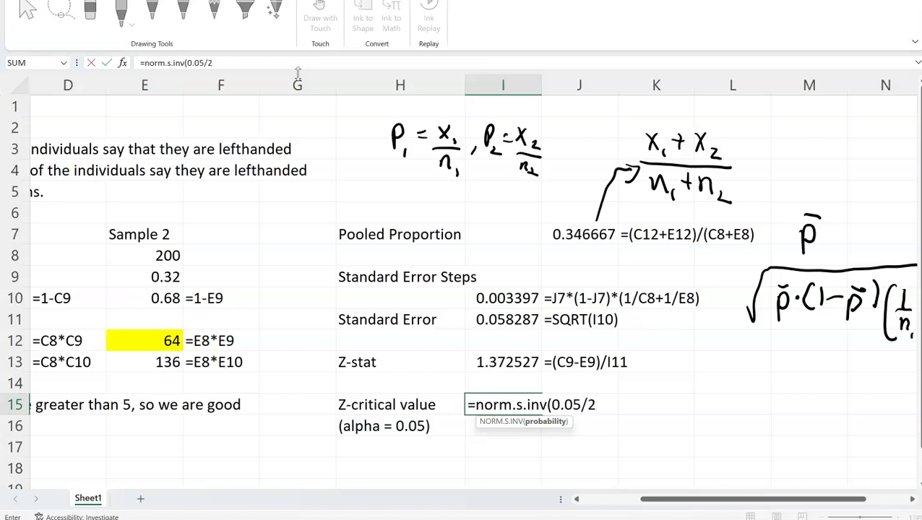
pyautogui.write(')')
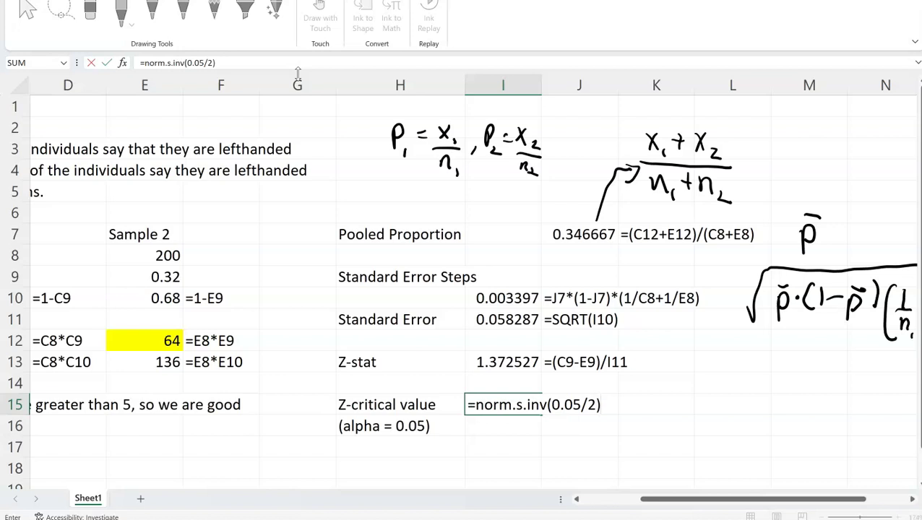
pyautogui.press('Return')
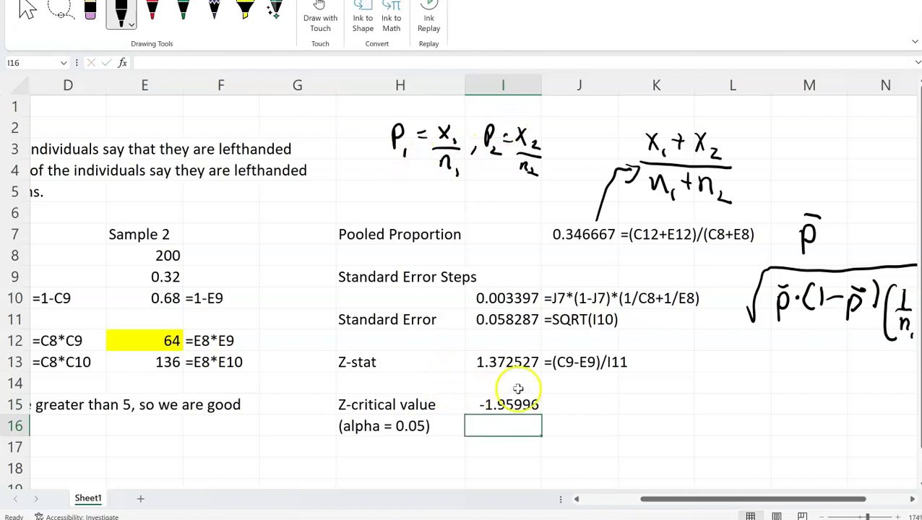
# Draw a black bell curve with a baseline below the critical value, marking vertical cutoffs labelled -1.959 and 1.959
pyautogui.scroll(-3, 591, 439)
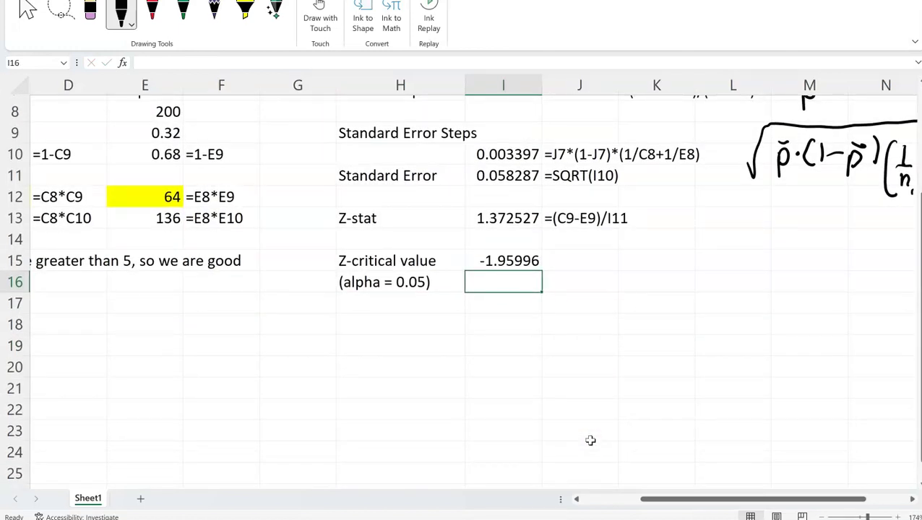
pyautogui.moveTo(342, 421); pyautogui.dragTo(662, 428)
pyautogui.moveTo(338, 405); pyautogui.dragTo(675, 413)
pyautogui.moveTo(373, 365)
pyautogui.mouseDown()
pyautogui.moveTo(370, 435)
pyautogui.moveTo(351, 447)
pyautogui.moveTo(355, 459)
pyautogui.moveTo(384, 453)
pyautogui.moveTo(385, 462)
pyautogui.moveTo(395, 451)
pyautogui.moveTo(393, 461)
pyautogui.mouseUp()
pyautogui.click(367, 451)
pyautogui.moveTo(413, 442)
pyautogui.mouseDown()
pyautogui.moveTo(413, 466)
pyautogui.moveTo(404, 450)
pyautogui.mouseUp()
pyautogui.moveTo(627, 363); pyautogui.dragTo(627, 442)
pyautogui.moveTo(601, 448); pyautogui.dragTo(601, 466)
pyautogui.click(614, 457)
pyautogui.moveTo(629, 452); pyautogui.dragTo(627, 468)
pyautogui.moveTo(647, 449); pyautogui.dragTo(640, 467)
pyautogui.moveTo(659, 447); pyautogui.dragTo(664, 473)
# Underline the Z-stat value in red ink and mark it on the bell curve with a vertical line labelled 1.37
pyautogui.click(151, 11)
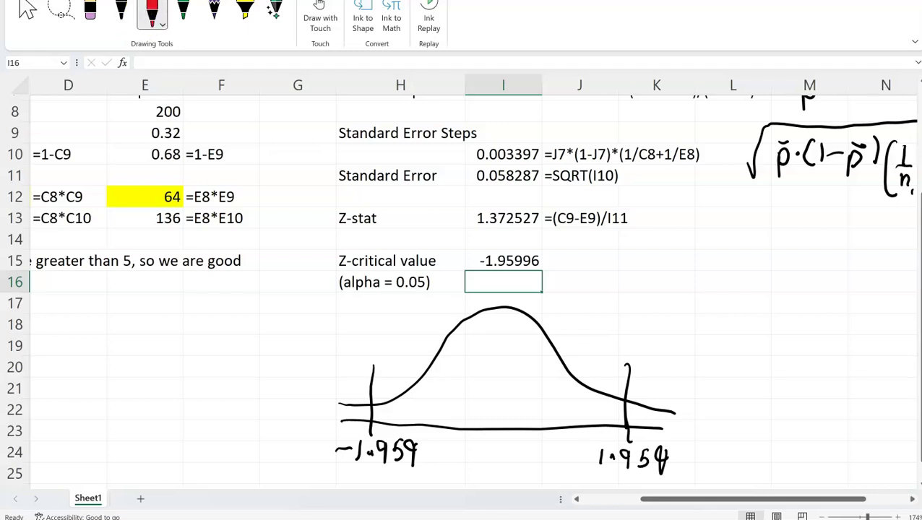
pyautogui.moveTo(468, 233); pyautogui.dragTo(542, 234)
pyautogui.moveTo(573, 322)
pyautogui.mouseDown()
pyautogui.moveTo(565, 436)
pyautogui.moveTo(546, 463)
pyautogui.mouseUp()
pyautogui.click(556, 456)
pyautogui.moveTo(560, 443); pyautogui.dragTo(562, 462)
pyautogui.moveTo(576, 444); pyautogui.dragTo(582, 462)
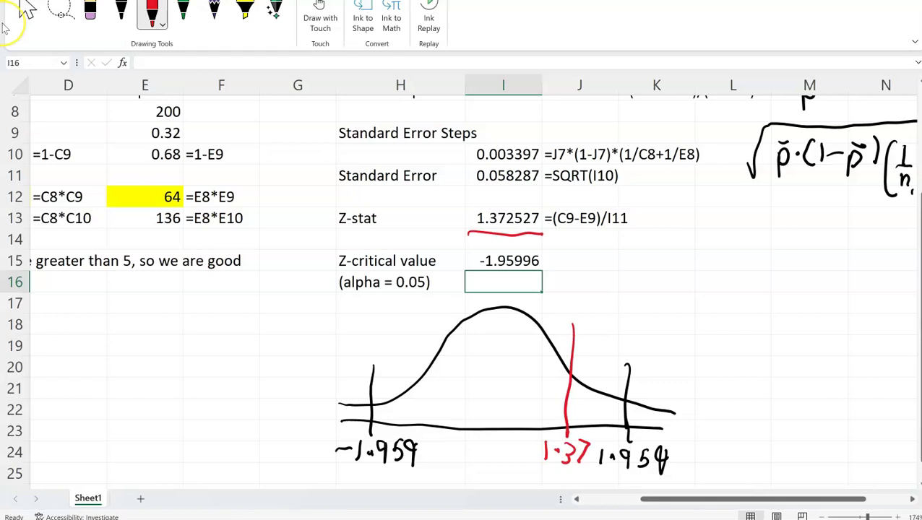
# Draw a red double-headed arrow across the curve spanning the non-rejection region between the two cutoffs
pyautogui.moveTo(393, 369); pyautogui.dragTo(613, 373)
pyautogui.moveTo(608, 364); pyautogui.dragTo(608, 381)
pyautogui.moveTo(406, 359); pyautogui.dragTo(407, 377)
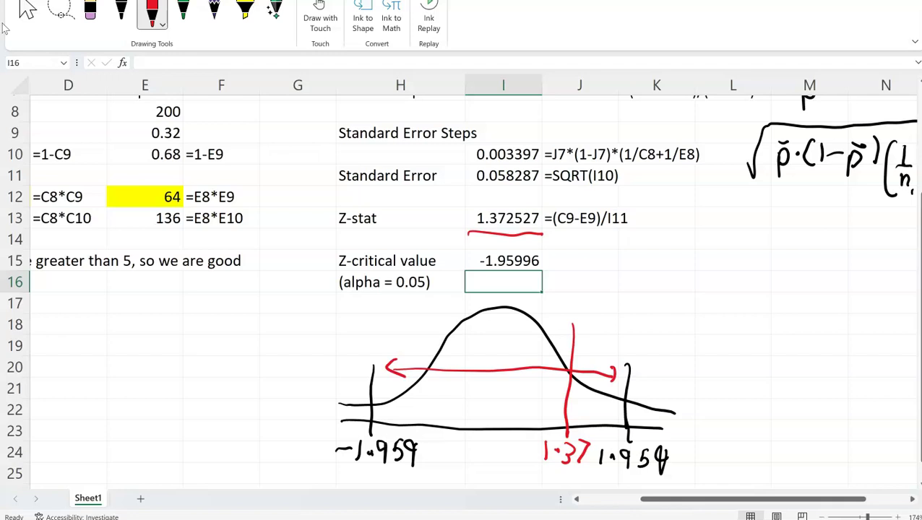
# Write the conclusion in B18:B22: z-stat within the non-rejection region, null not rejected, proportion of left-handedness in the two samples statistically the same
pyautogui.click(192, 310)
pyautogui.hscroll(-1, 192, 310)
pyautogui.hscroll(-3, 192, 310)
pyautogui.click(149, 324)
pyautogui.write('Since the ')
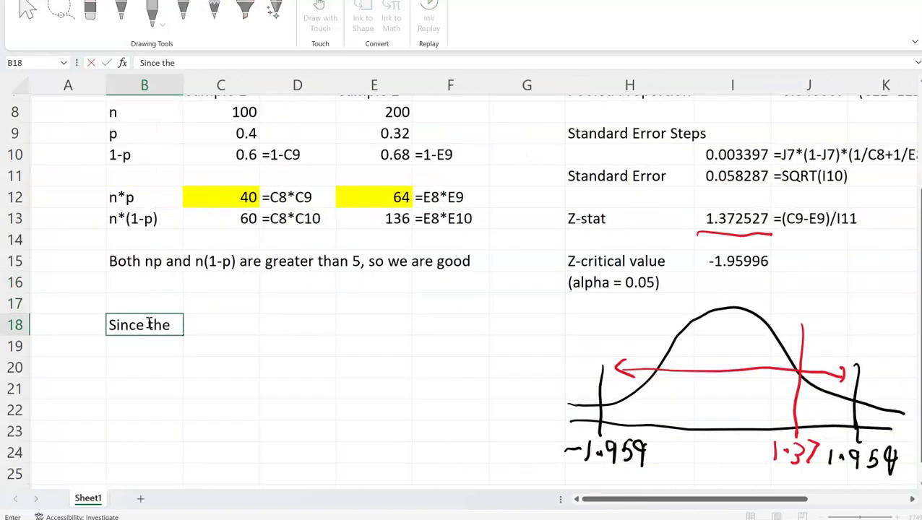
pyautogui.write('z')
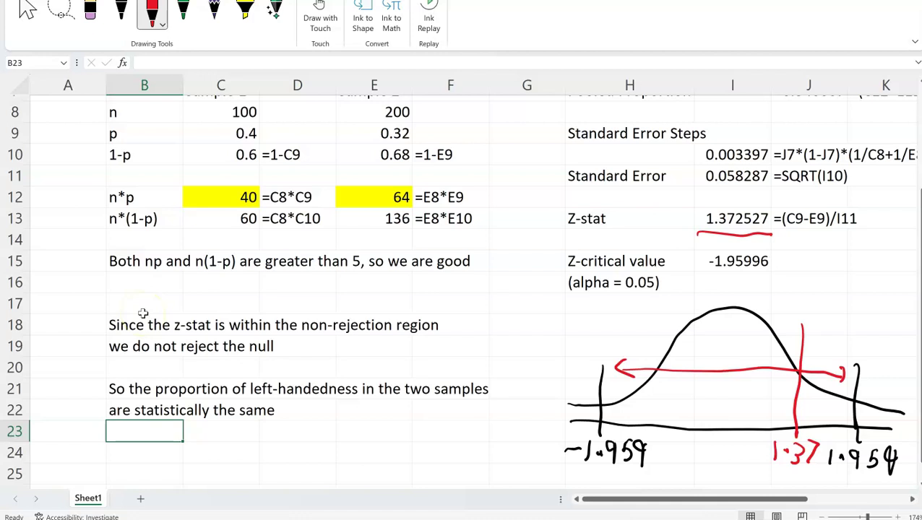
# Enter the heading "Confidence Interval" in B25, below the test conclusion
pyautogui.scroll(-3, 143, 313)
pyautogui.click(133, 290)
pyautogui.write('Confidence Interval')
pyautogui.press('Return')
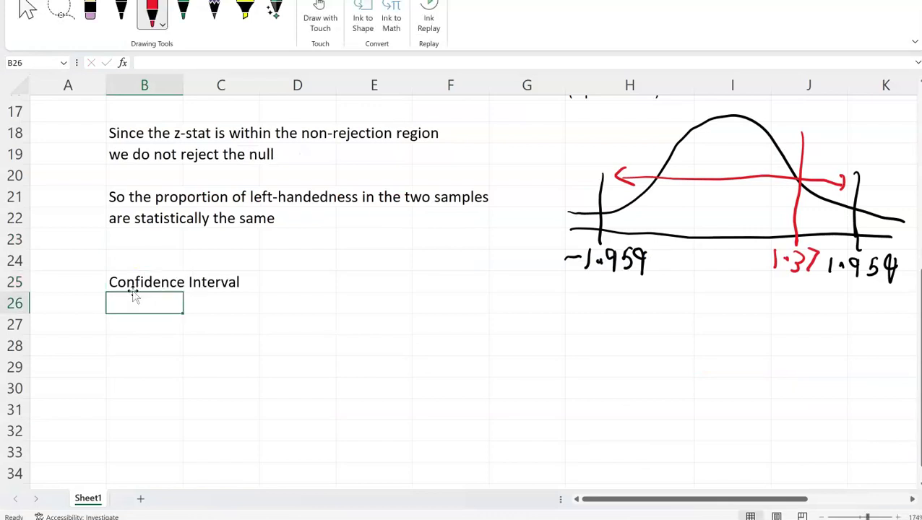
# Label B27 "p1 - p2" and compute the difference of the two sample proportions in C27 with =0.4-0.32
pyautogui.scroll(5, 133, 293)
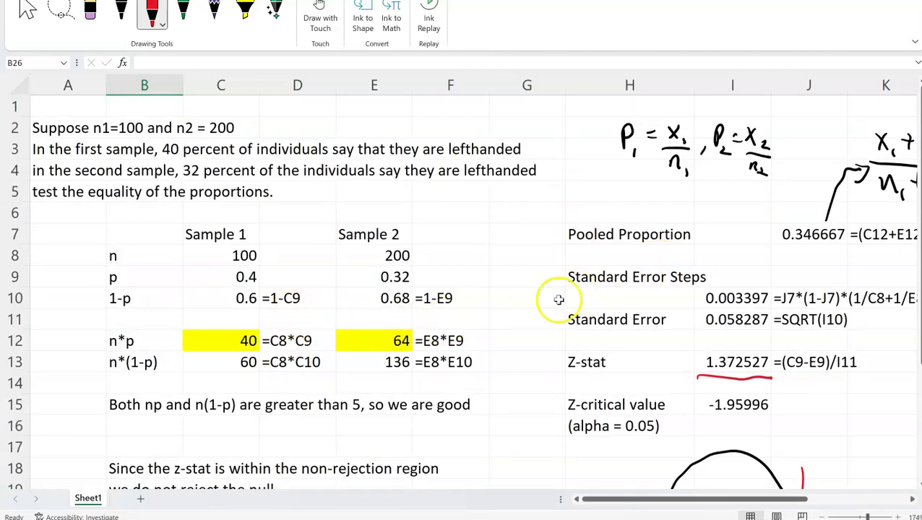
pyautogui.click(221, 281)
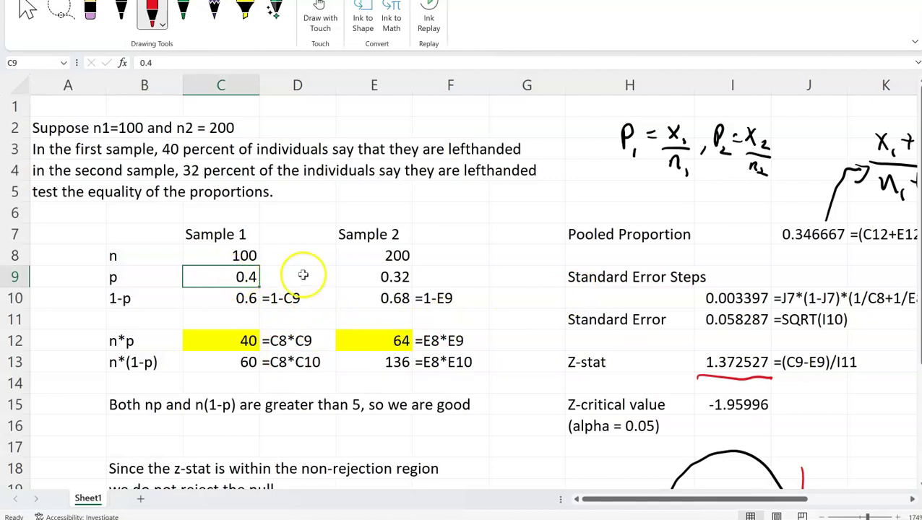
pyautogui.click(353, 278)
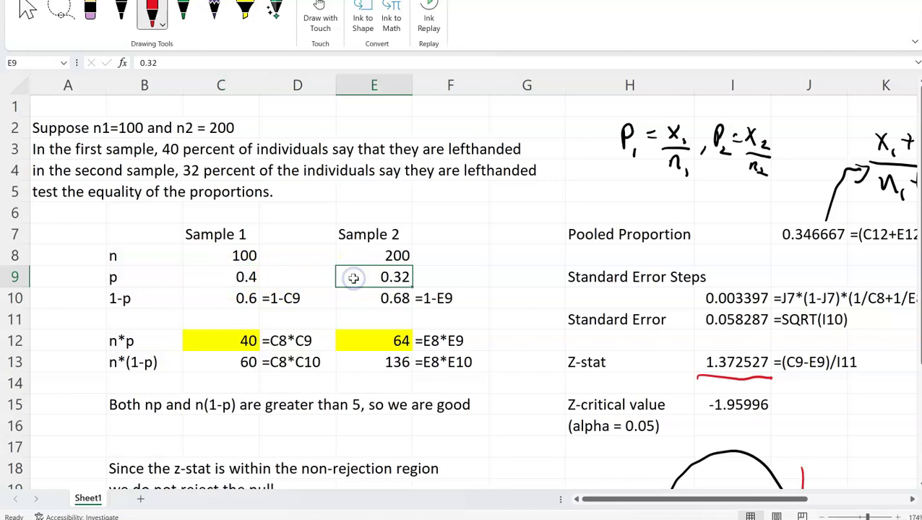
pyautogui.scroll(-3, 353, 278)
pyautogui.scroll(-3, 353, 278)
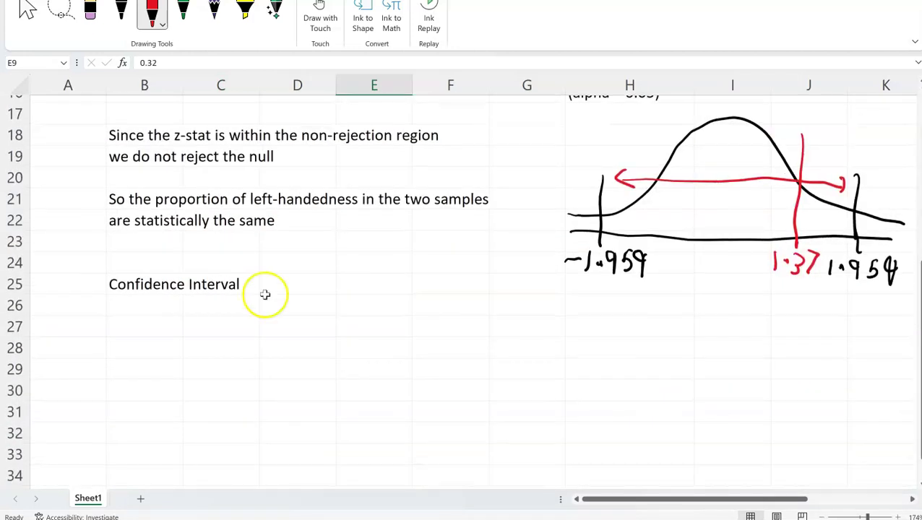
pyautogui.click(156, 330)
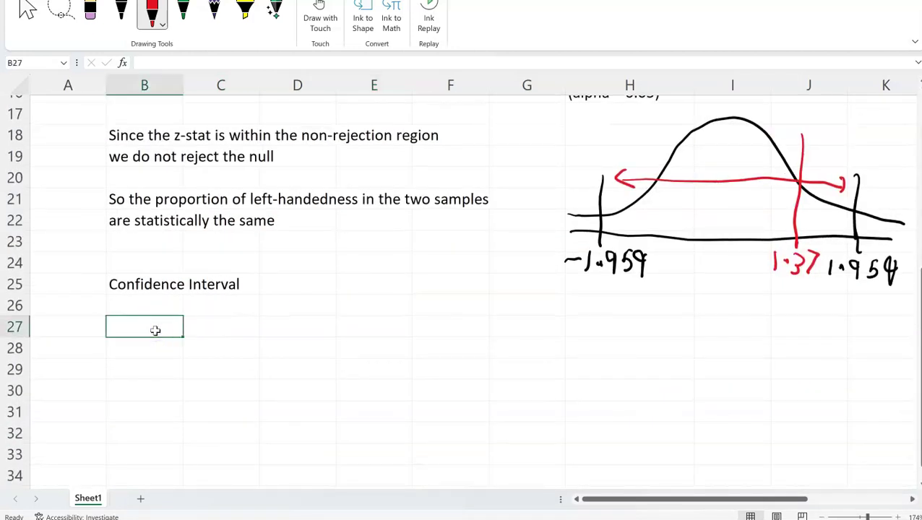
pyautogui.write('p1 - p2')
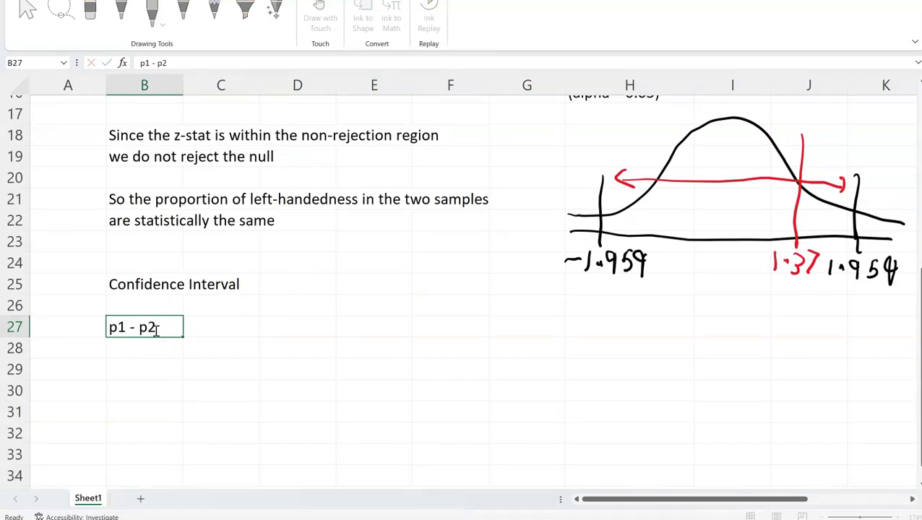
pyautogui.press('Tab')
pyautogui.write('=')
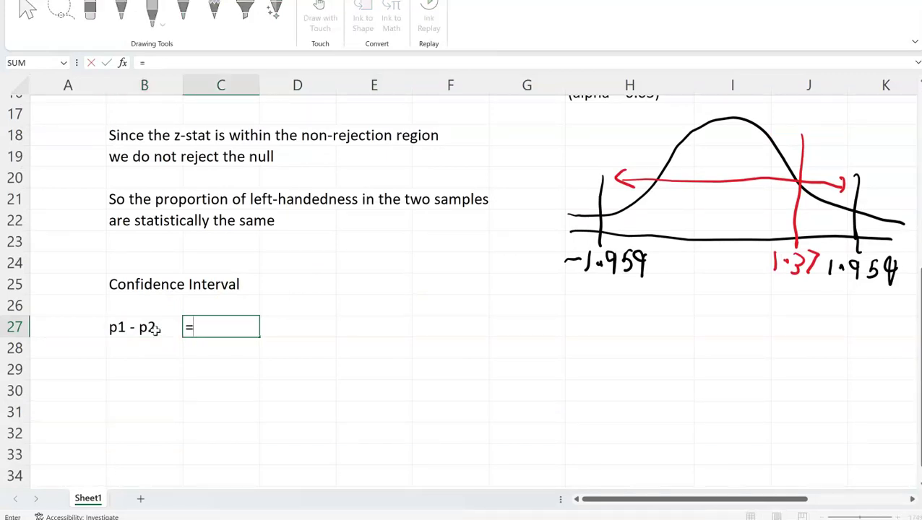
pyautogui.write('0.4-0.32')
pyautogui.press('Return')
pyautogui.press('Up')
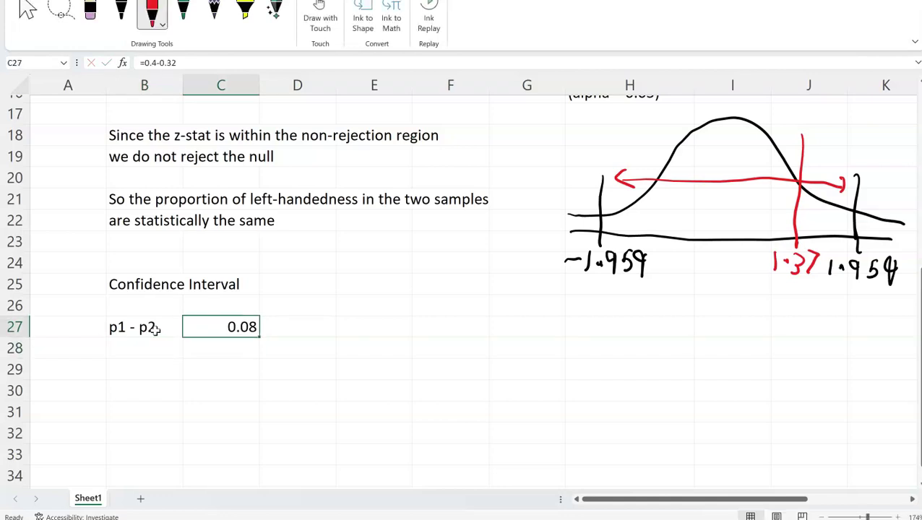
# Show the formula =0.4-0.32 as text in D27 next to its value
pyautogui.click(201, 65)
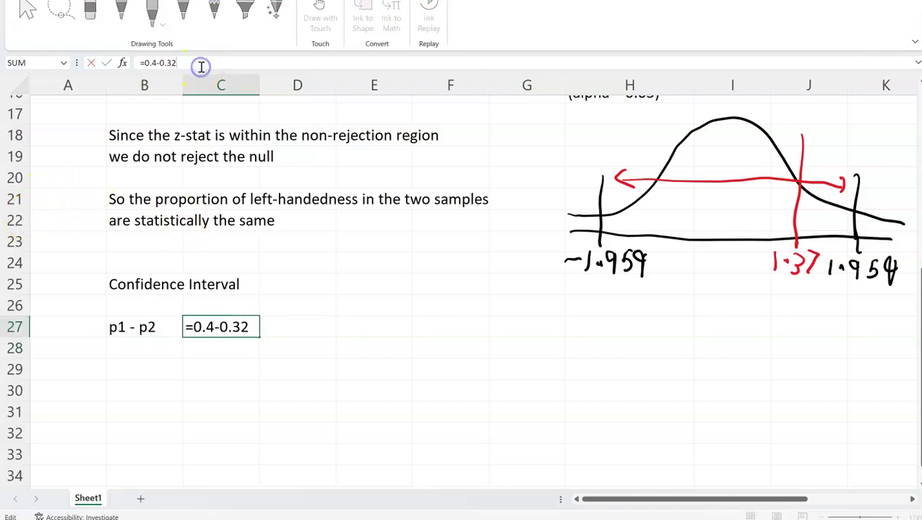
pyautogui.tripleClick(201, 65)
pyautogui.press('Tab')
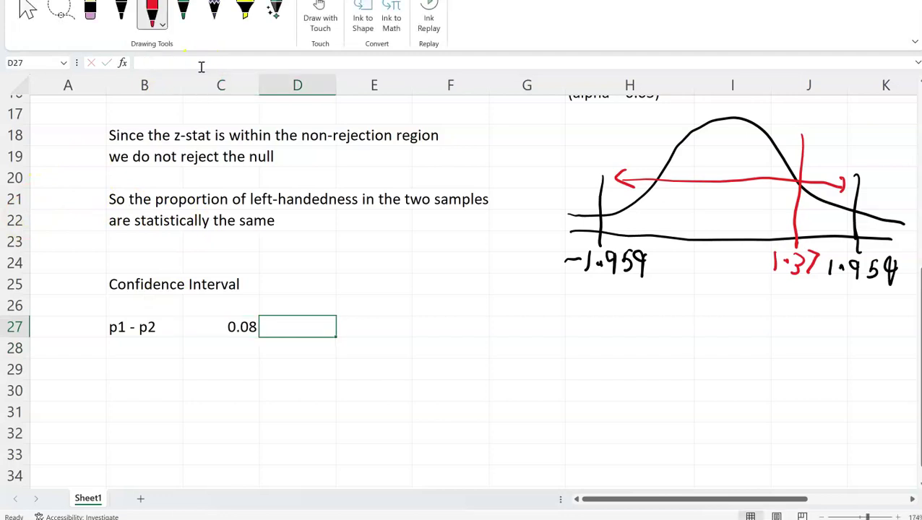
pyautogui.write("'=0.4-0.32")
pyautogui.press('Return')
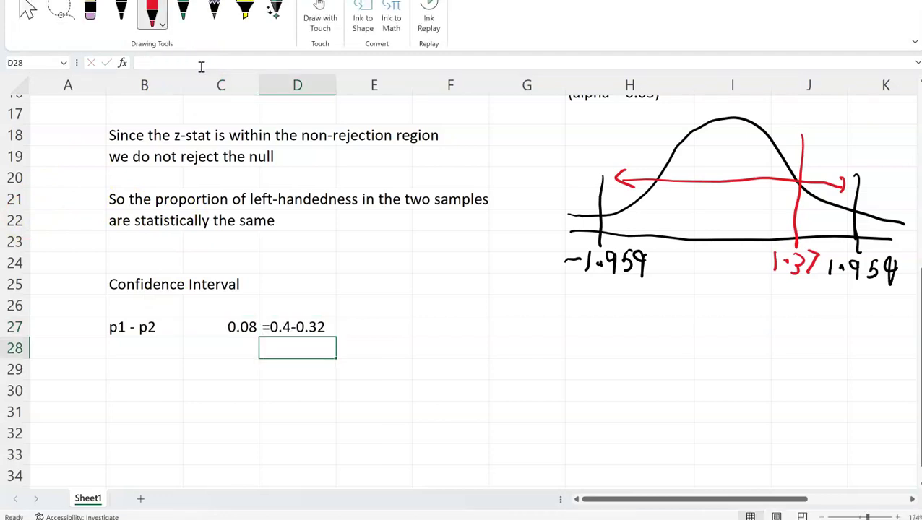
pyautogui.press('Return')
pyautogui.press('Up')
pyautogui.press('Left')
pyautogui.press('Up')
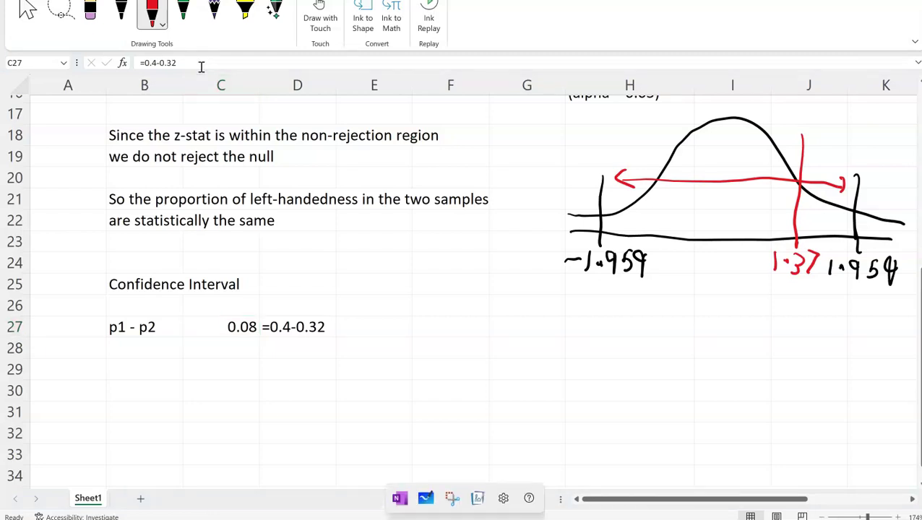
# Handwrite in red beside row 27 the interval formula p1 - p2 ± z(α/2) · √(p1(1-p1)/n1 + p2(1-p2)/n2)
pyautogui.click(445, 327)
pyautogui.moveTo(507, 321)
pyautogui.mouseDown()
pyautogui.moveTo(508, 354)
pyautogui.moveTo(508, 335)
pyautogui.moveTo(521, 351)
pyautogui.mouseUp()
pyautogui.moveTo(524, 325)
pyautogui.mouseDown()
pyautogui.moveTo(522, 350)
pyautogui.moveTo(537, 324)
pyautogui.mouseUp()
pyautogui.moveTo(543, 322); pyautogui.dragTo(543, 353)
pyautogui.moveTo(543, 324)
pyautogui.mouseDown()
pyautogui.moveTo(570, 350)
pyautogui.moveTo(599, 326)
pyautogui.moveTo(591, 335)
pyautogui.mouseUp()
pyautogui.moveTo(580, 344)
pyautogui.mouseDown()
pyautogui.moveTo(603, 342)
pyautogui.moveTo(634, 336)
pyautogui.mouseUp()
pyautogui.moveTo(650, 334)
pyautogui.mouseDown()
pyautogui.moveTo(640, 344)
pyautogui.moveTo(653, 345)
pyautogui.mouseUp()
pyautogui.moveTo(662, 328)
pyautogui.mouseDown()
pyautogui.moveTo(653, 355)
pyautogui.moveTo(673, 354)
pyautogui.mouseUp()
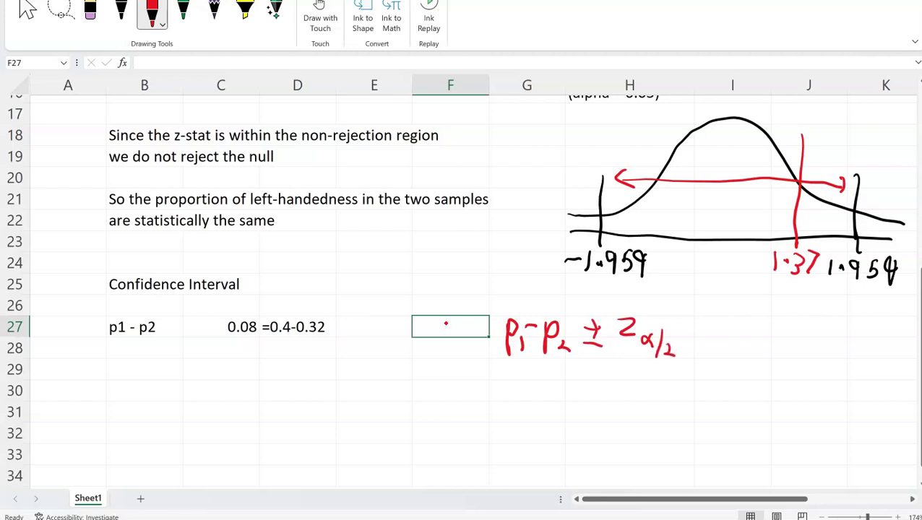
pyautogui.moveTo(692, 349)
pyautogui.mouseDown()
pyautogui.moveTo(727, 307)
pyautogui.moveTo(822, 314)
pyautogui.mouseUp()
pyautogui.moveTo(730, 337)
pyautogui.mouseDown()
pyautogui.moveTo(732, 380)
pyautogui.moveTo(784, 376)
pyautogui.moveTo(784, 335)
pyautogui.mouseUp()
pyautogui.moveTo(755, 334); pyautogui.dragTo(773, 332)
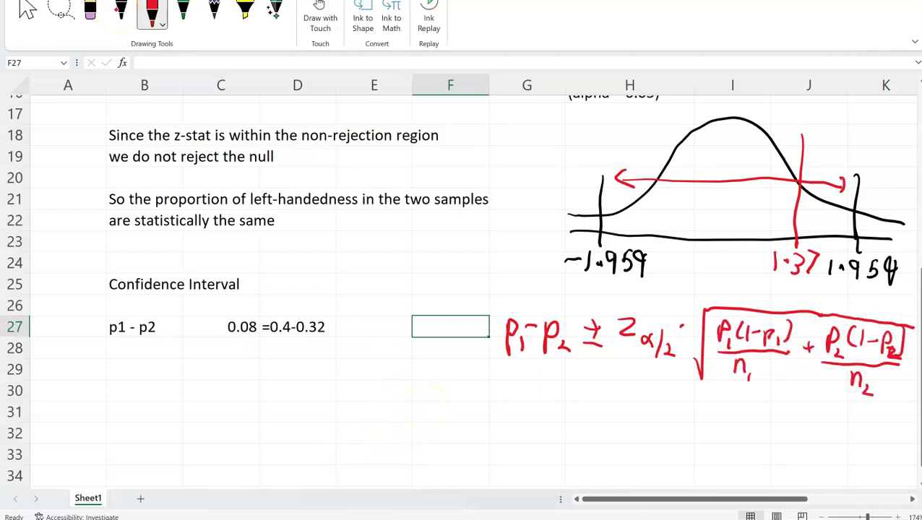
# Underline the n1 and n2 fraction terms of the handwritten confidence interval formula in black ink
pyautogui.click(120, 11)
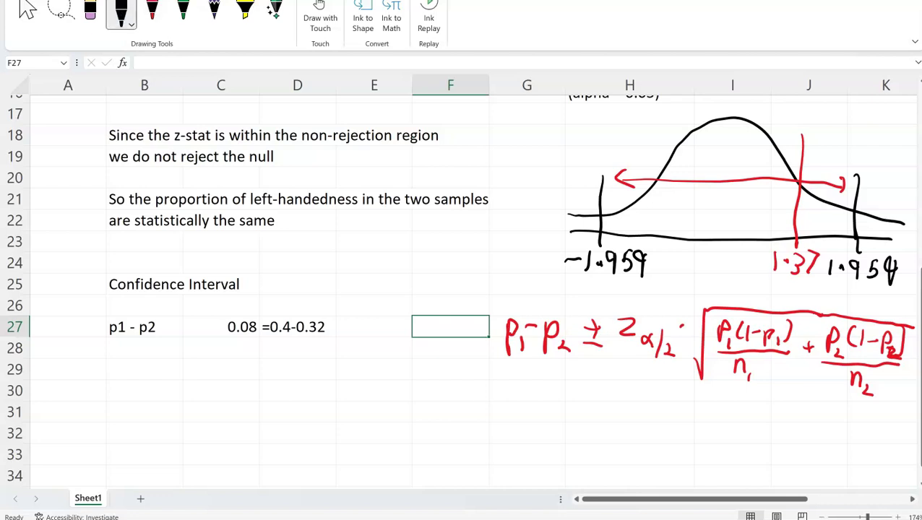
pyautogui.moveTo(718, 393); pyautogui.dragTo(776, 384)
pyautogui.moveTo(819, 406); pyautogui.dragTo(895, 402)
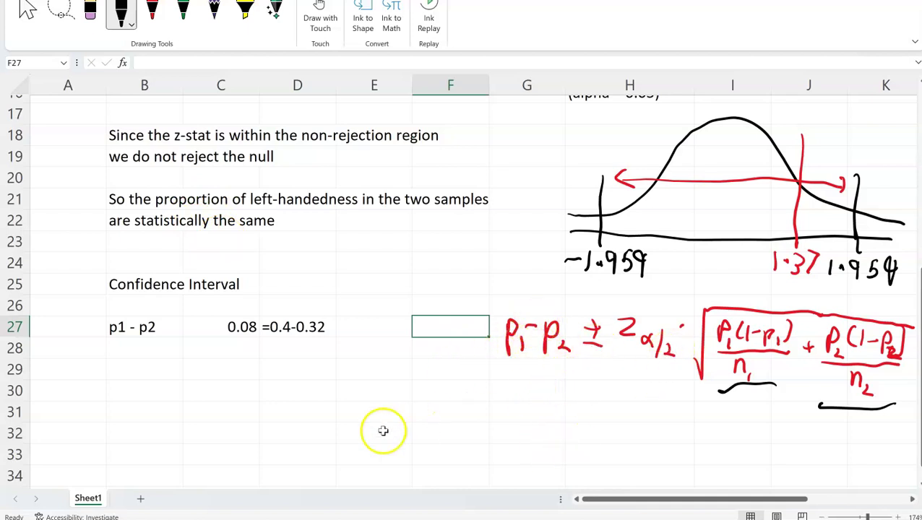
# Insert six blank rows above the "Both np and n(1-p) are greater than 5" note in row 15
pyautogui.click(137, 376)
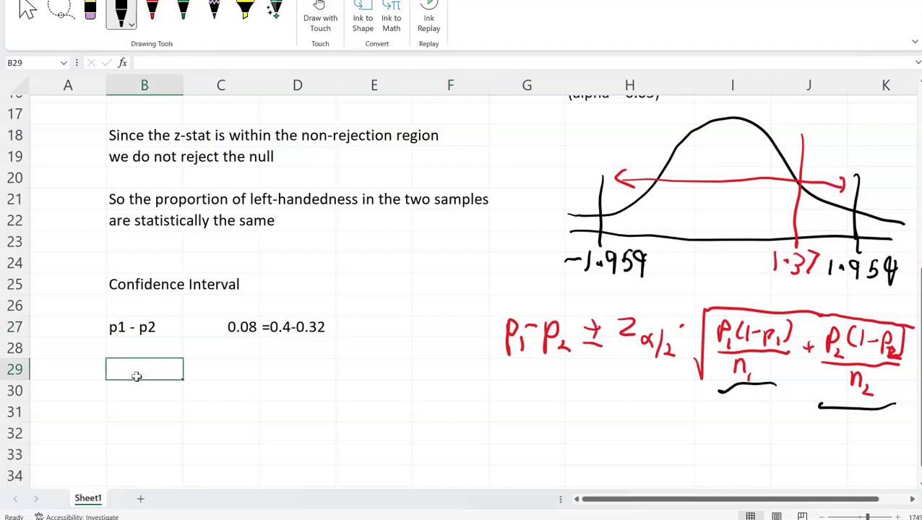
pyautogui.press('Up')
pyautogui.press('Up')
pyautogui.press('Up')
pyautogui.press('Up')
pyautogui.press('Up')
pyautogui.press('Up')
pyautogui.press('Up')
pyautogui.press('Up')
pyautogui.press('Up')
pyautogui.press('Up')
pyautogui.press('Up')
pyautogui.press('Up')
pyautogui.press('Up')
pyautogui.press('Up')
pyautogui.press('Up')
pyautogui.press('Up')
pyautogui.press('Up')
pyautogui.press('Up')
pyautogui.press('Up')
pyautogui.press('Up')
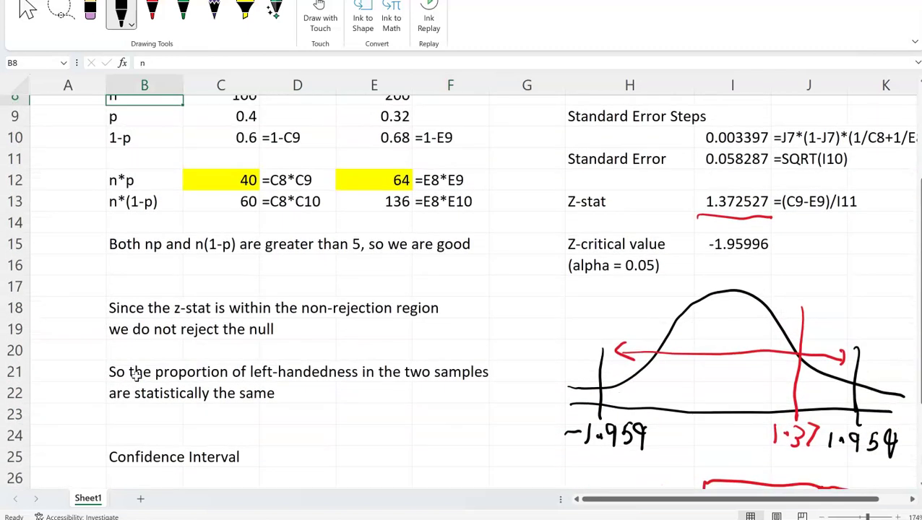
pyautogui.press('Up')
pyautogui.press('Up')
pyautogui.press('Up')
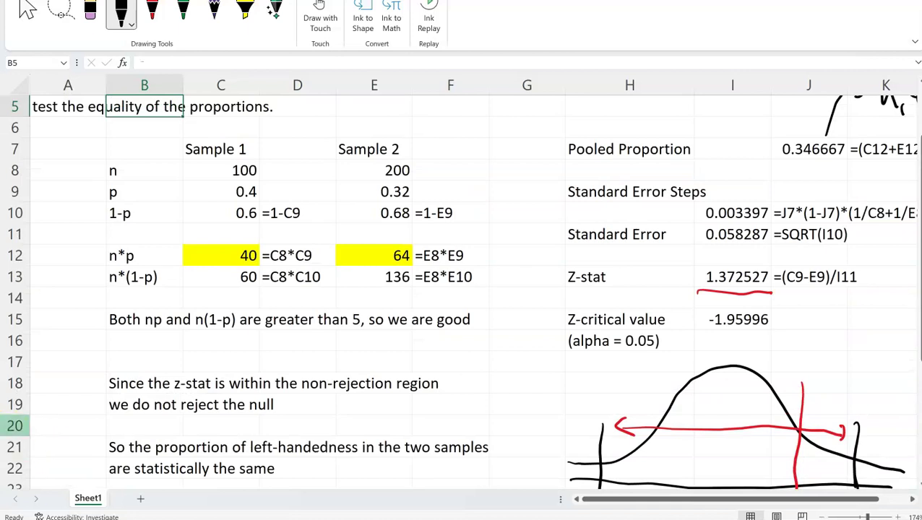
pyautogui.moveTo(15, 319); pyautogui.dragTo(4, 426)
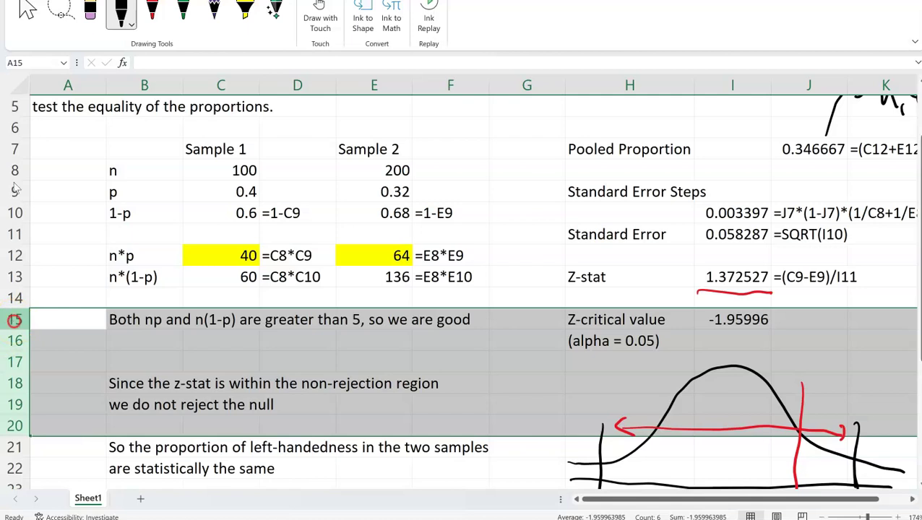
pyautogui.rightClick(14, 324)
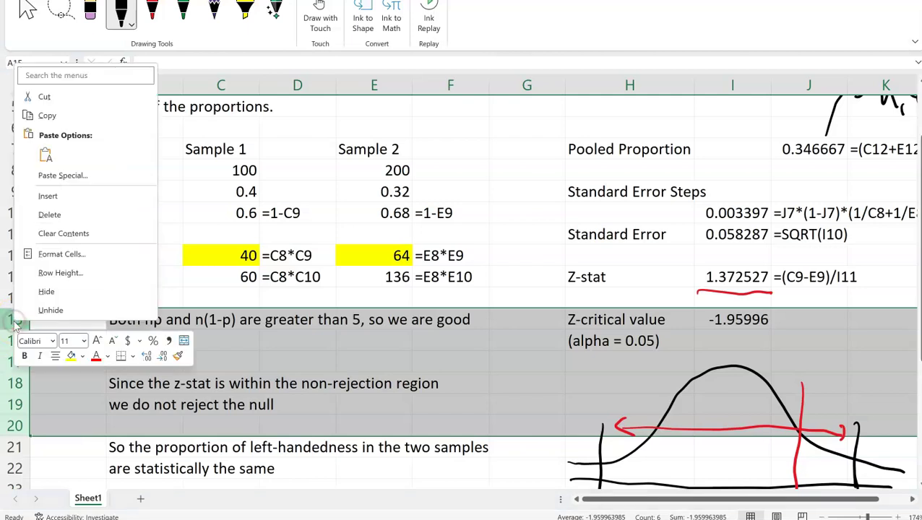
pyautogui.click(63, 200)
# Label B15 "Variance" in the newly opened space below the n*(1-p) row
pyautogui.press('Down')
pyautogui.press('Up')
pyautogui.press('Up')
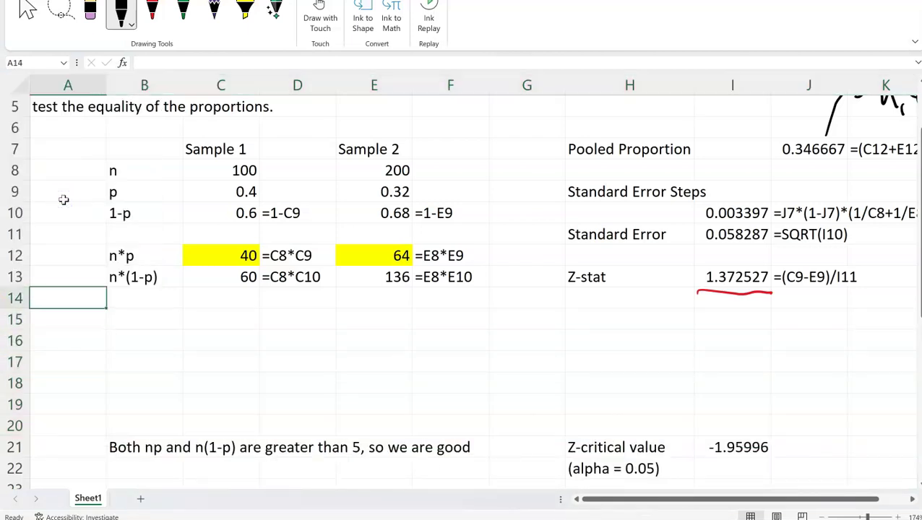
pyautogui.press('Down')
pyautogui.press('Right')
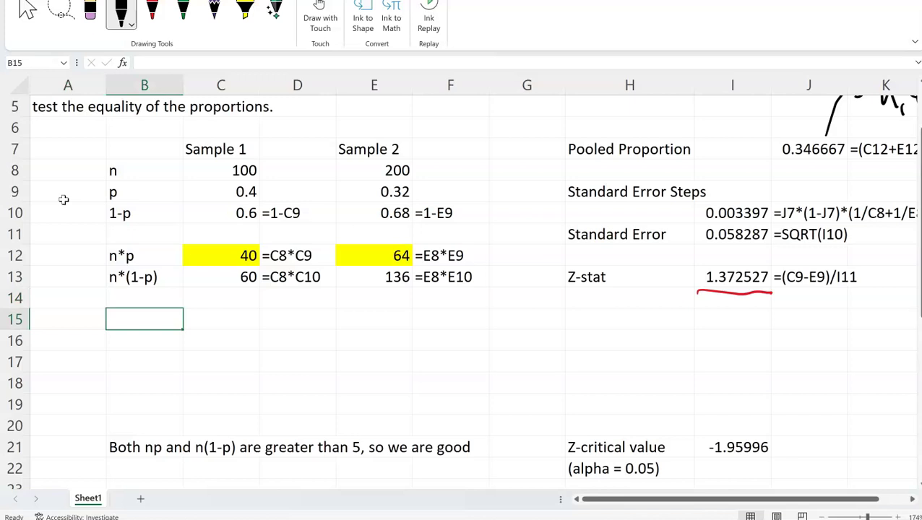
pyautogui.write('Variance')
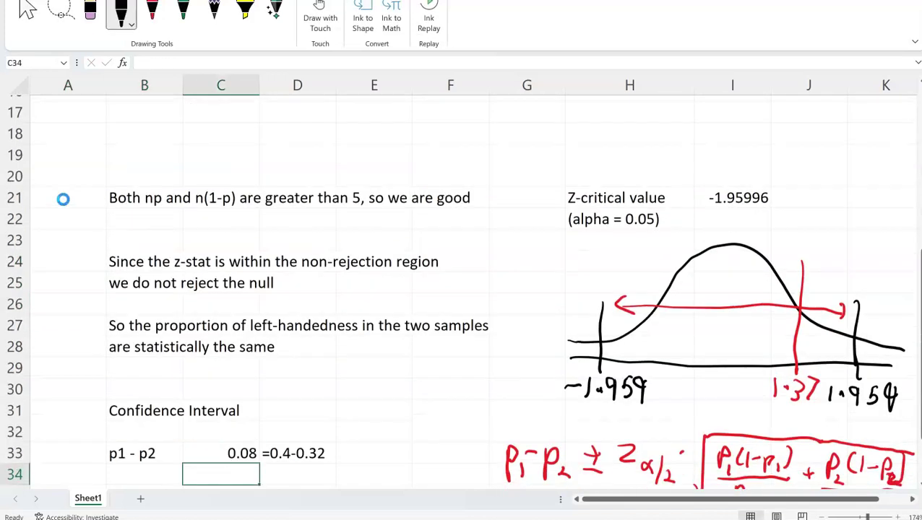
pyautogui.press('Down')
pyautogui.press('Down')
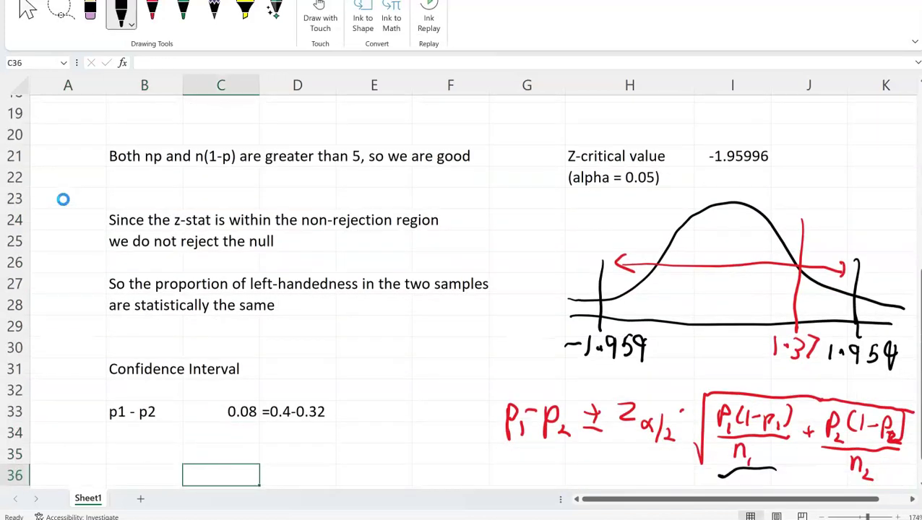
pyautogui.press('Down')
# Compute the variance term for Sample 1 in C15 with =C9*C10/C8
pyautogui.press('Up')
pyautogui.press('Up')
pyautogui.press('Up')
pyautogui.press('Up')
pyautogui.press('Up')
pyautogui.press('Up')
pyautogui.press('Up')
pyautogui.press('Up')
pyautogui.press('Up')
pyautogui.press('Up')
pyautogui.press('Up')
pyautogui.press('Up')
pyautogui.press('Up')
pyautogui.press('Up')
pyautogui.press('Up')
pyautogui.press('Up')
pyautogui.press('Up')
pyautogui.press('Up')
pyautogui.press('Up')
pyautogui.press('Up')
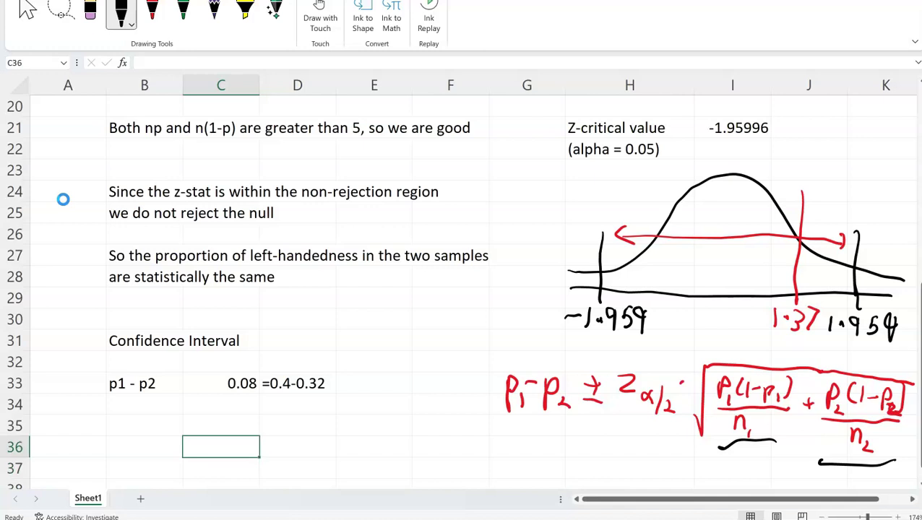
pyautogui.scroll(4, 63, 199)
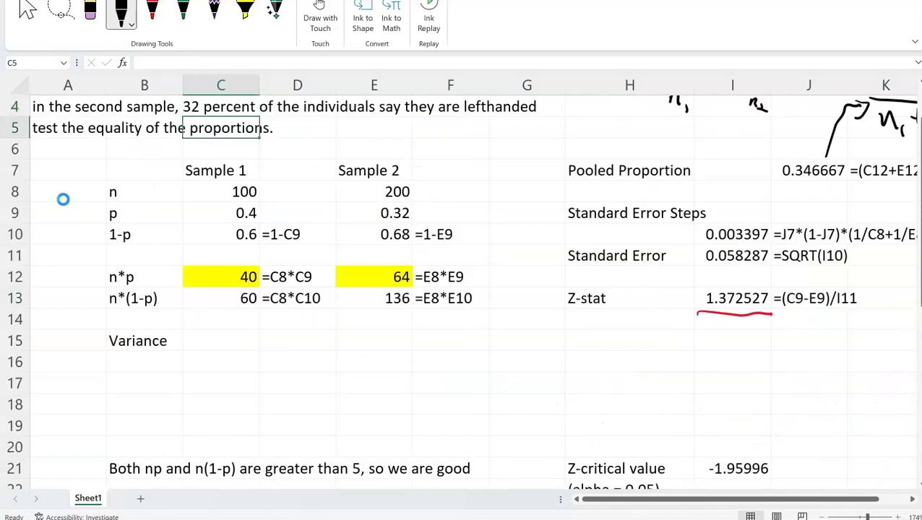
pyautogui.write('=')
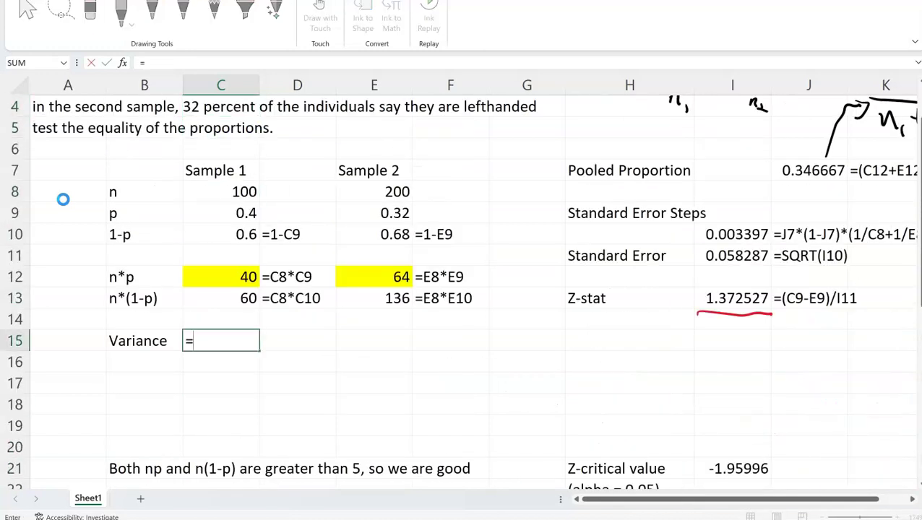
pyautogui.press('Up')
pyautogui.press('Up')
pyautogui.press('Up')
pyautogui.press('Up')
pyautogui.press('Up')
pyautogui.press('Up')
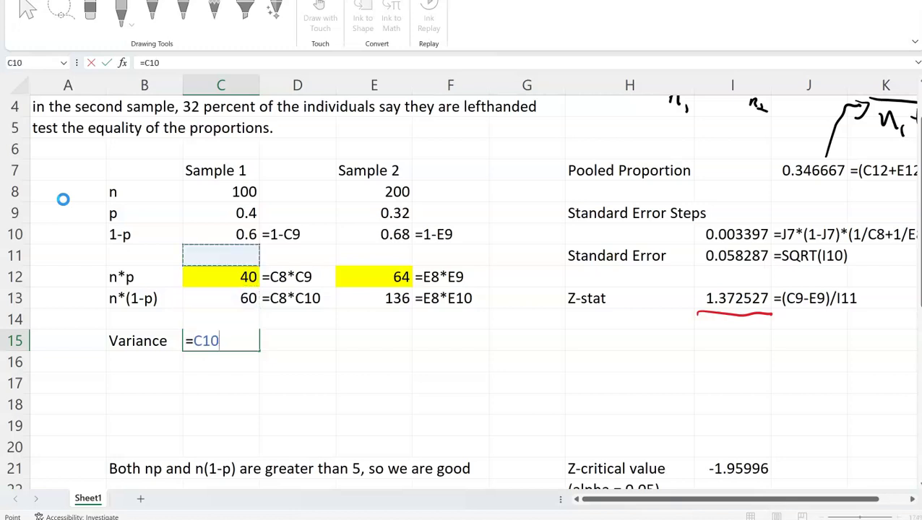
pyautogui.write('*')
pyautogui.press('Up')
pyautogui.press('Up')
pyautogui.press('Up')
pyautogui.press('Up')
pyautogui.press('Up')
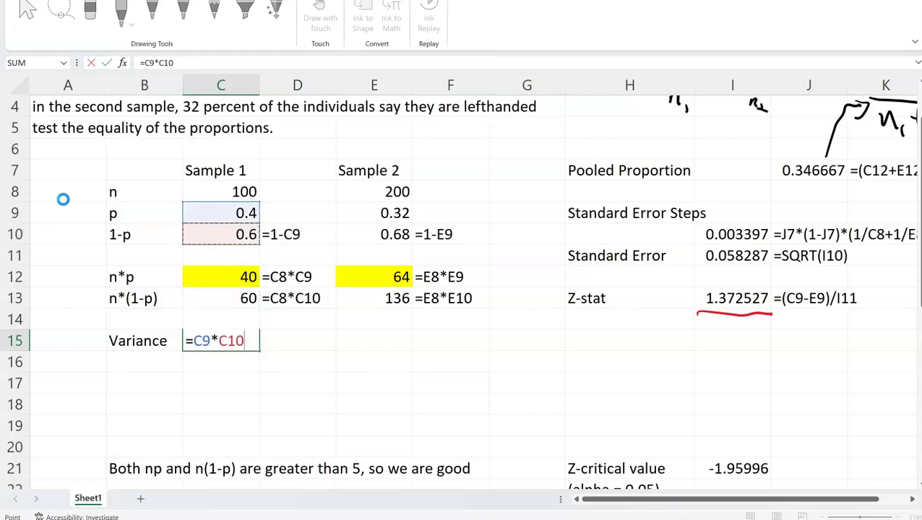
pyautogui.write('/')
pyautogui.press('Up')
pyautogui.press('Up')
pyautogui.press('Up')
pyautogui.press('Up')
pyautogui.press('Up')
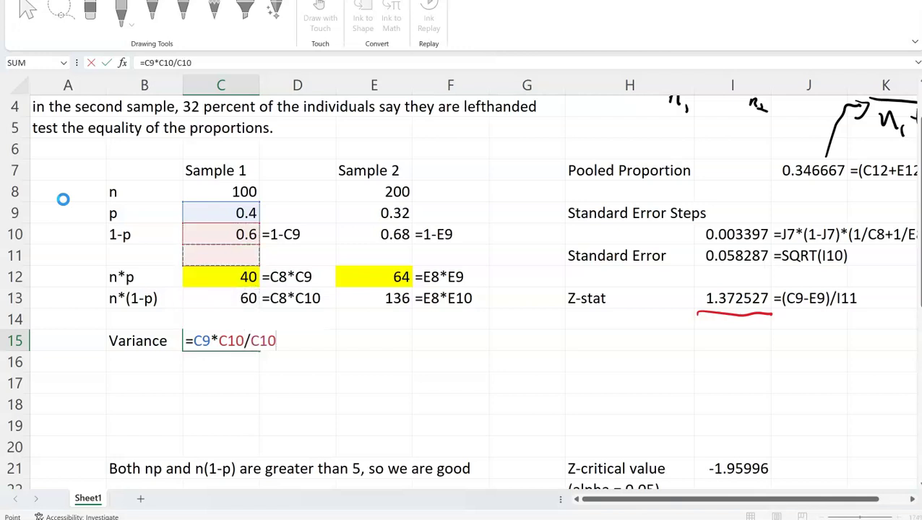
pyautogui.press('Up')
pyautogui.press('Up')
pyautogui.press('Return')
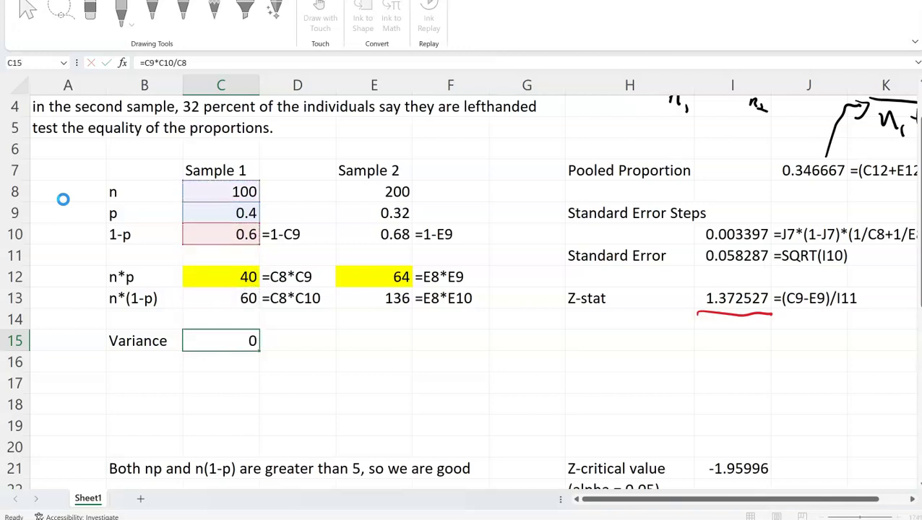
pyautogui.press('Up')
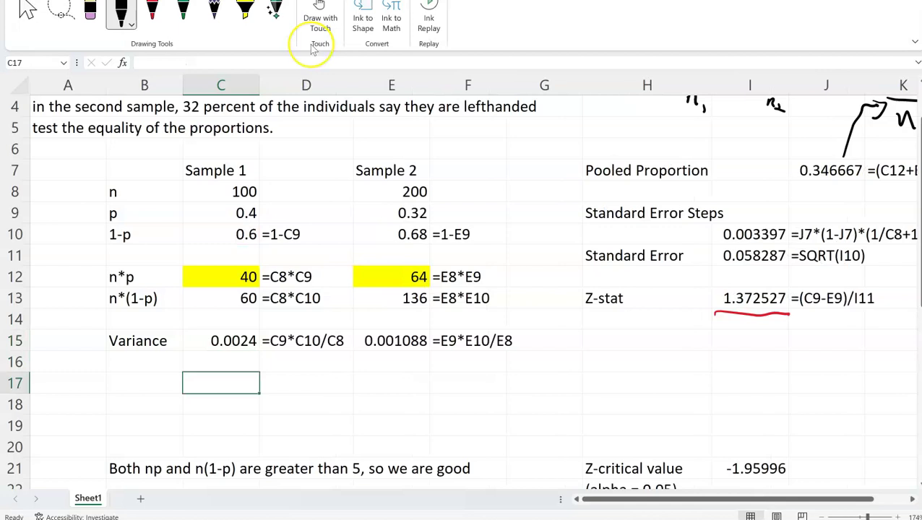
# Label B17 "Pooled Std Error" and compute it in D17 with =SQRT(C15+E15)
pyautogui.press('Left')
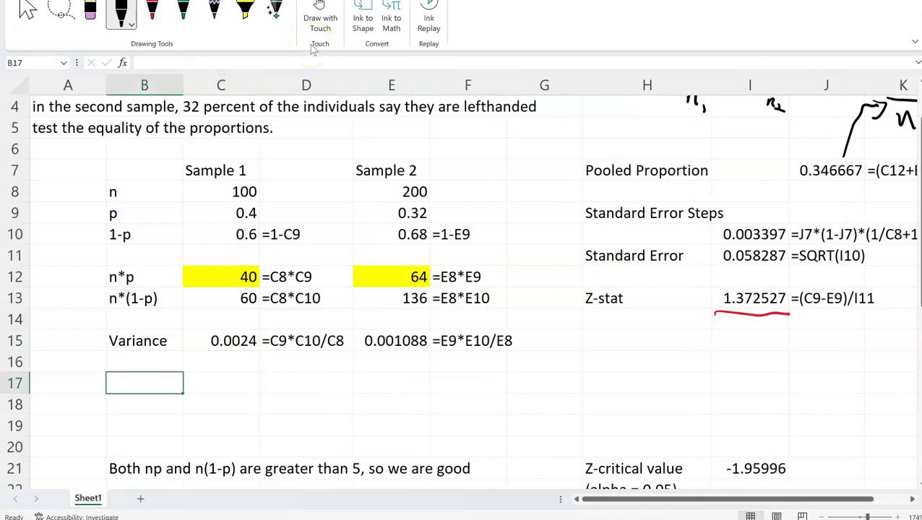
pyautogui.write('Pool')
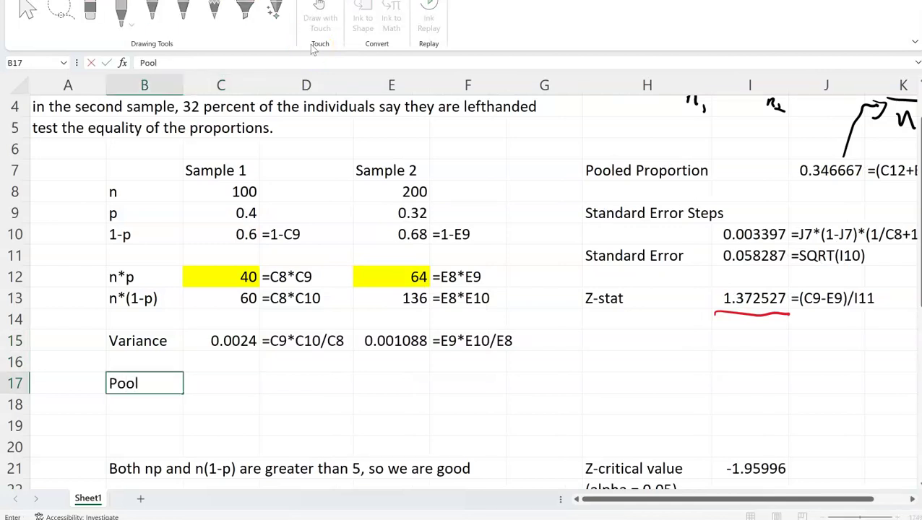
pyautogui.write('ed Std Error')
pyautogui.press('Tab')
pyautogui.press('Tab')
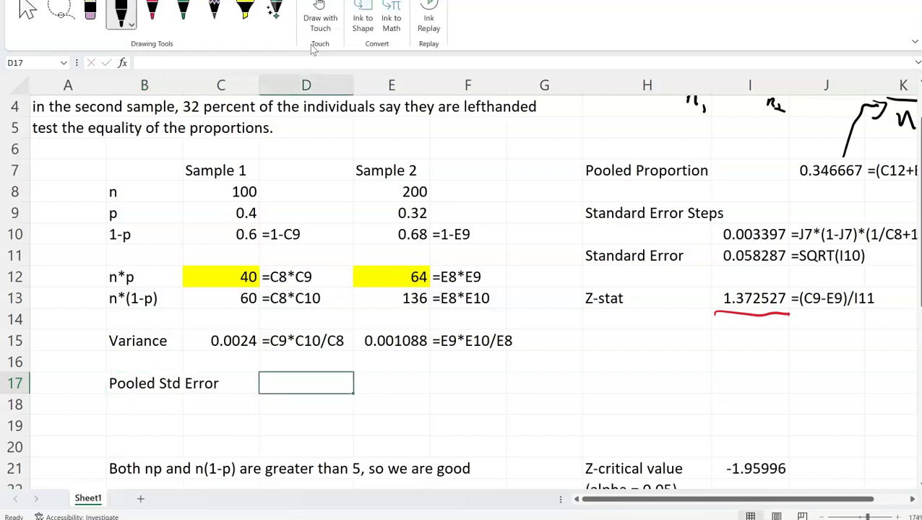
pyautogui.write('=sqrt(C15+')
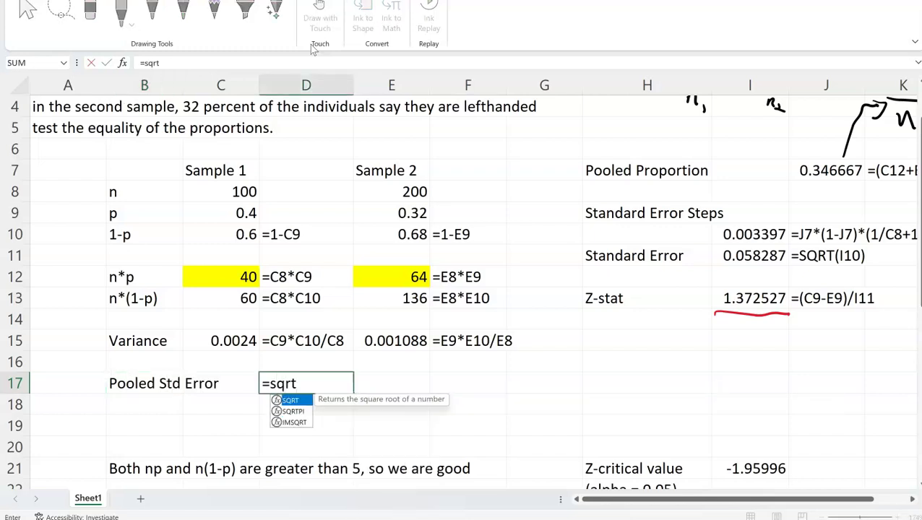
pyautogui.press('Up')
pyautogui.press('Up')
pyautogui.press('Right')
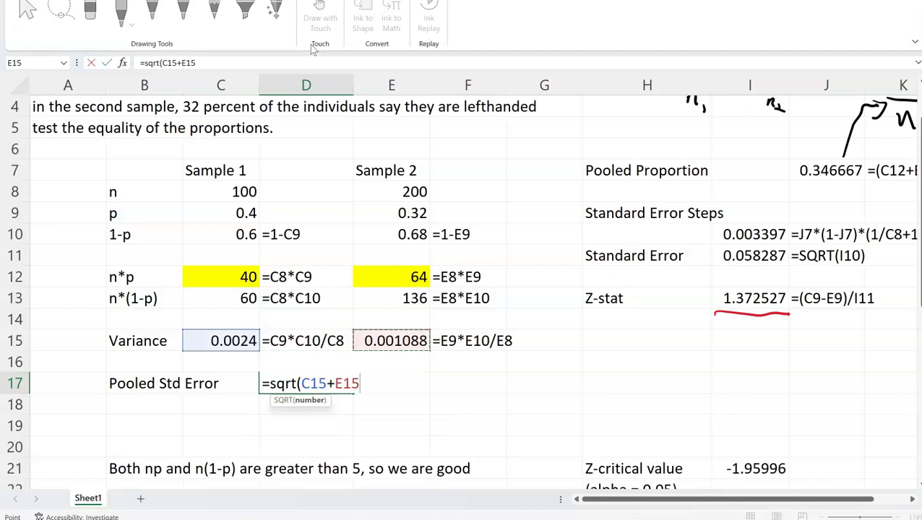
pyautogui.press('Return')
# Add the label "Z-cricital" in B34, directly under p1 - p2 in the Confidence Interval section
pyautogui.press('Down')
pyautogui.press('Down')
pyautogui.press('Down')
pyautogui.press('Down')
pyautogui.press('Down')
pyautogui.press('Down')
pyautogui.press('Down')
pyautogui.press('Down')
pyautogui.press('Down')
pyautogui.press('Down')
pyautogui.press('Down')
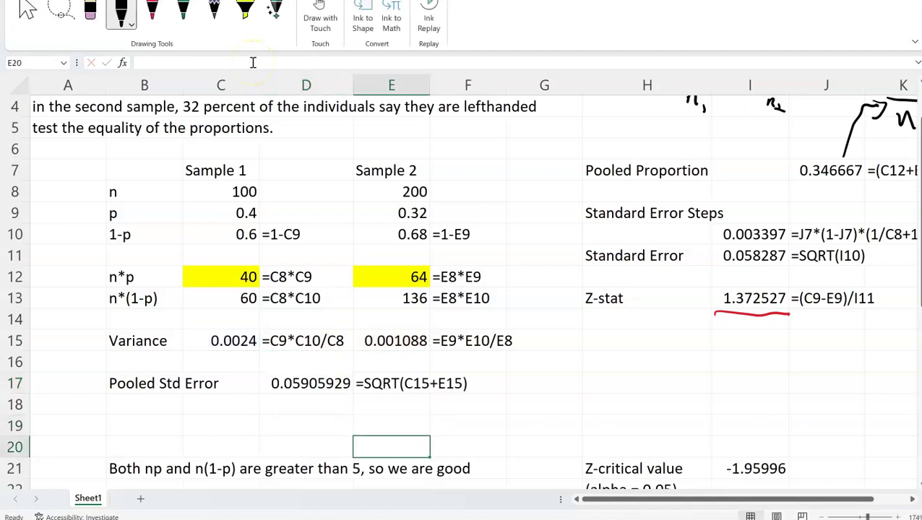
pyautogui.press('Down')
pyautogui.press('Down')
pyautogui.press('Down')
pyautogui.press('Down')
pyautogui.press('Down')
pyautogui.press('Down')
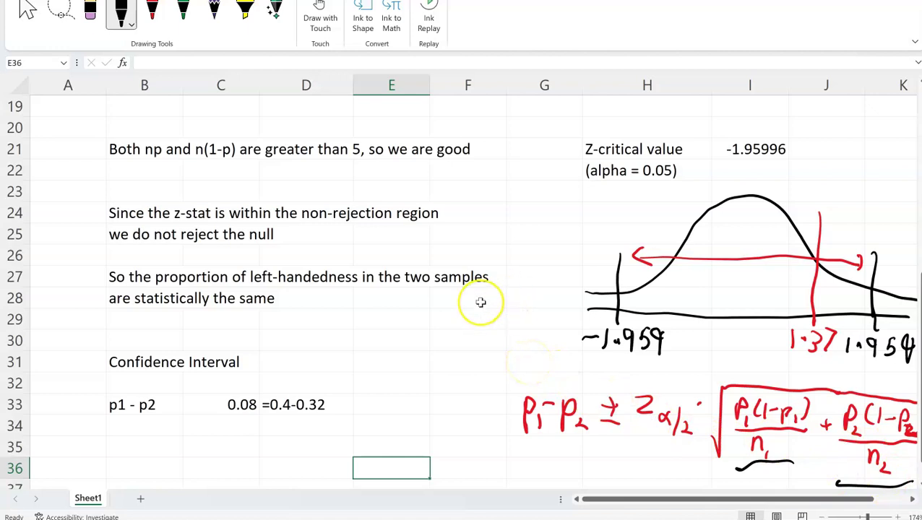
pyautogui.scroll(2, 479, 303)
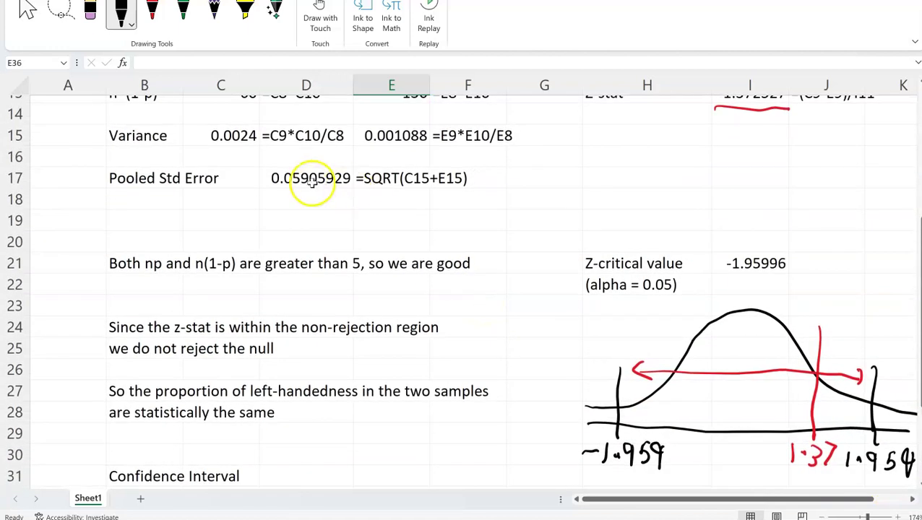
pyautogui.scroll(-3, 303, 180)
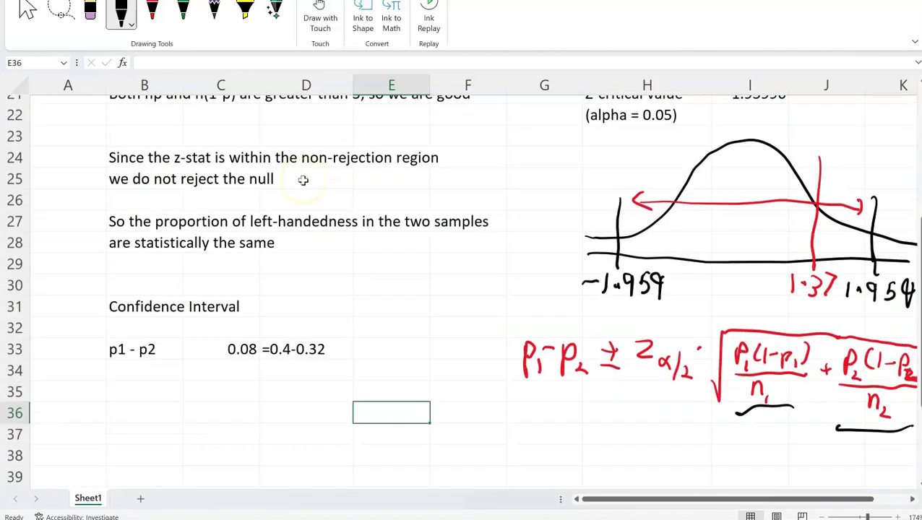
pyautogui.click(130, 371)
pyautogui.write('Z-cricital')
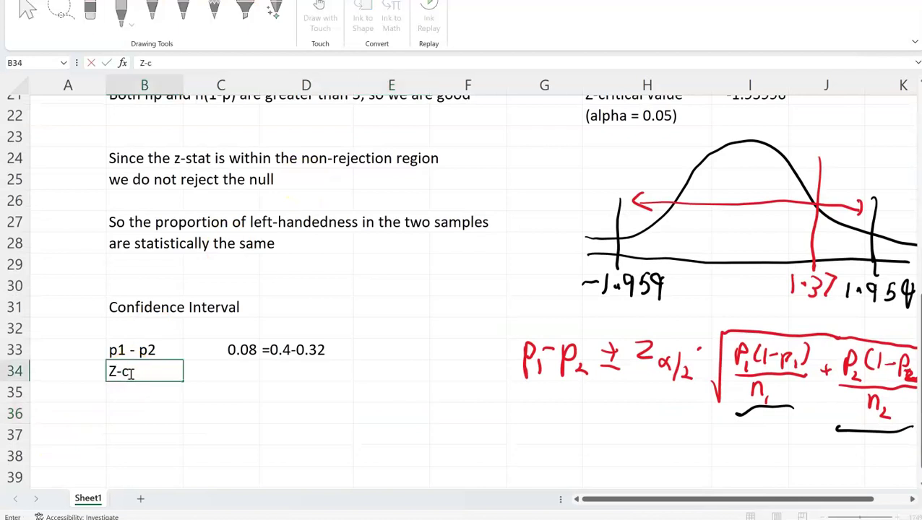
pyautogui.press('Tab')
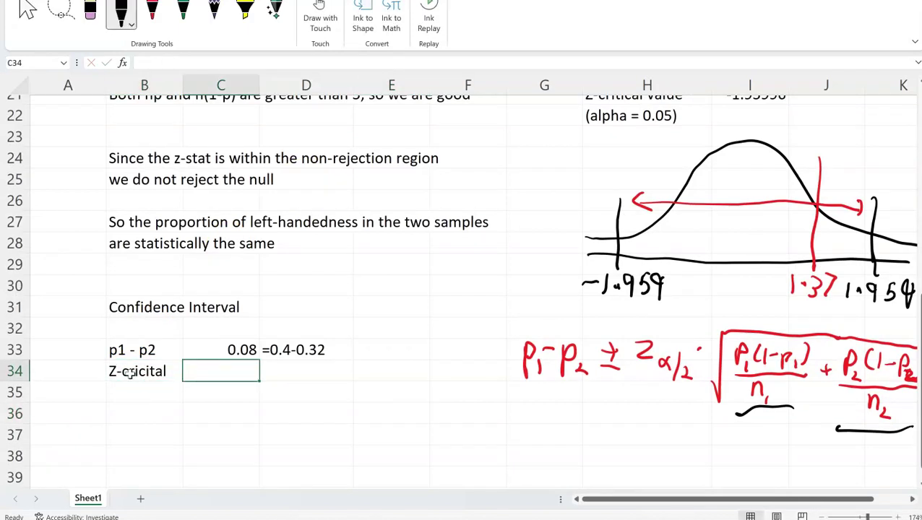
# Bring the z-critical value into C34 with its sign reversed, using =-I21
pyautogui.write('=')
pyautogui.press('Up')
pyautogui.press('Up')
pyautogui.press('Up')
pyautogui.press('Up')
pyautogui.press('Up')
pyautogui.press('Up')
pyautogui.press('Up')
pyautogui.press('Up')
pyautogui.press('Up')
pyautogui.press('Up')
pyautogui.press('Up')
pyautogui.press('Up')
pyautogui.press('Up')
pyautogui.press('Right')
pyautogui.press('Right')
pyautogui.press('Right')
pyautogui.press('Right')
pyautogui.press('Right')
pyautogui.press('Right')
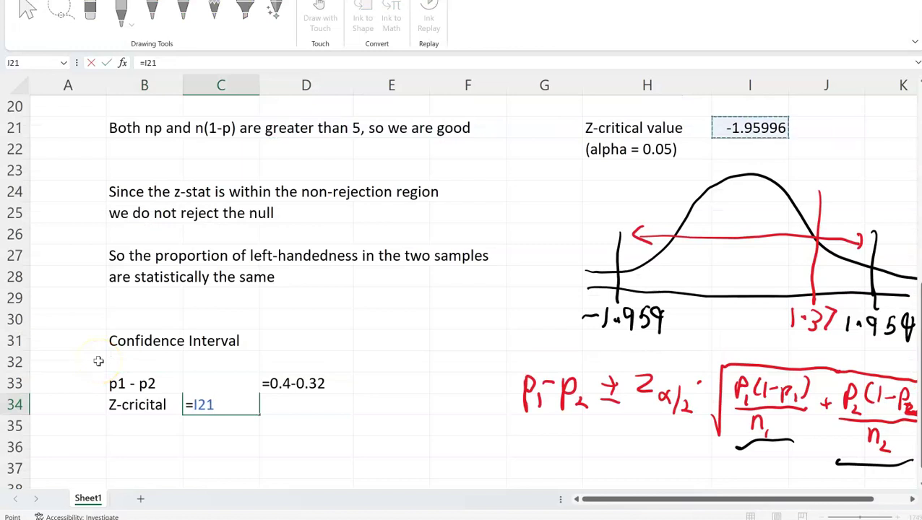
pyautogui.click(144, 63)
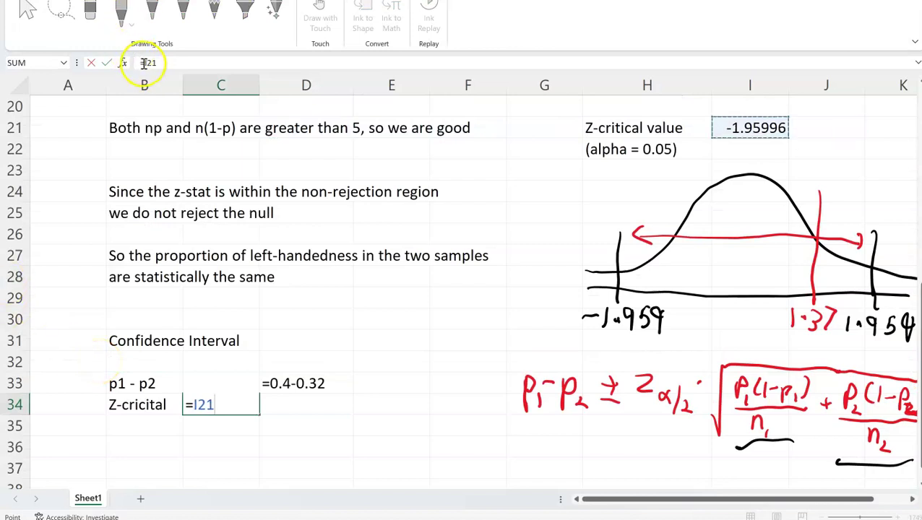
pyautogui.write('-')
pyautogui.press('Return')
pyautogui.press('Up')
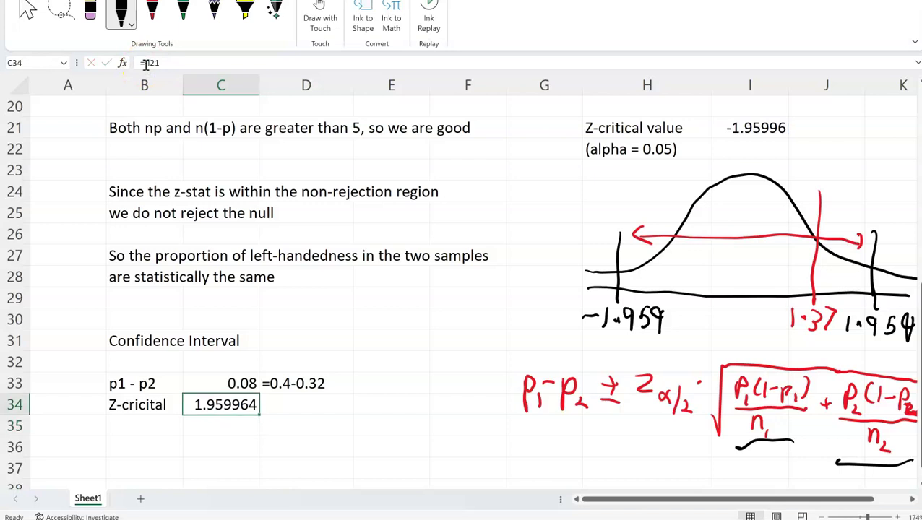
# Label B35 "Std. Error" and link C35 to the pooled standard error with =D17
pyautogui.press('Down')
pyautogui.press('Left')
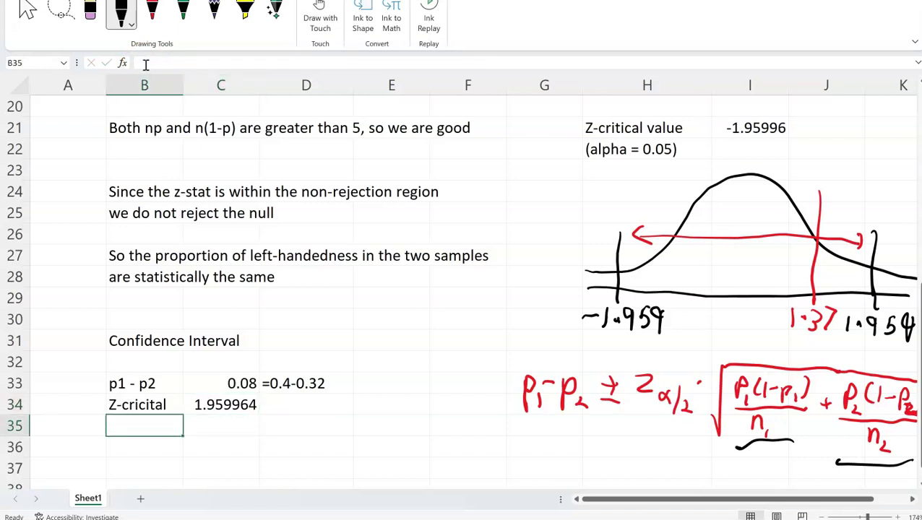
pyautogui.write('Std. Error')
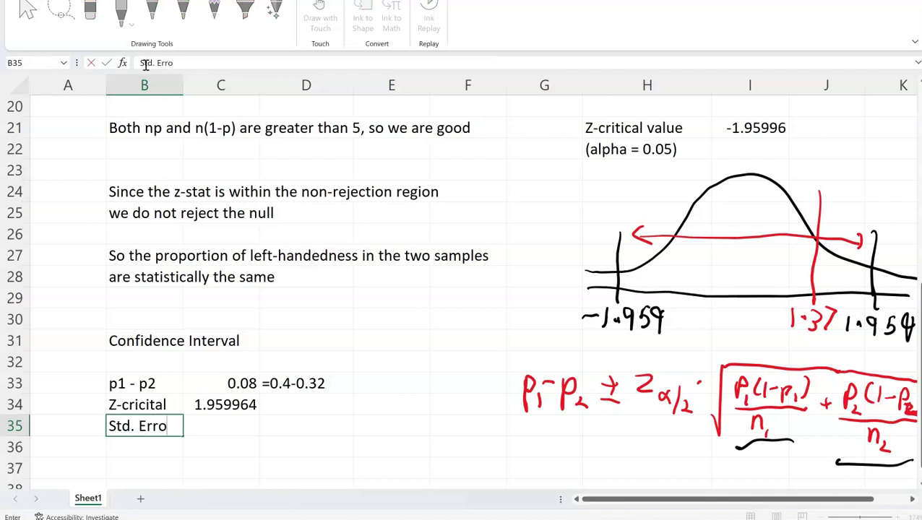
pyautogui.press('Tab')
pyautogui.write('=')
pyautogui.hotkey('ctrl', 'Up')
pyautogui.hotkey('ctrl', 'Up')
pyautogui.hotkey('ctrl', 'Up')
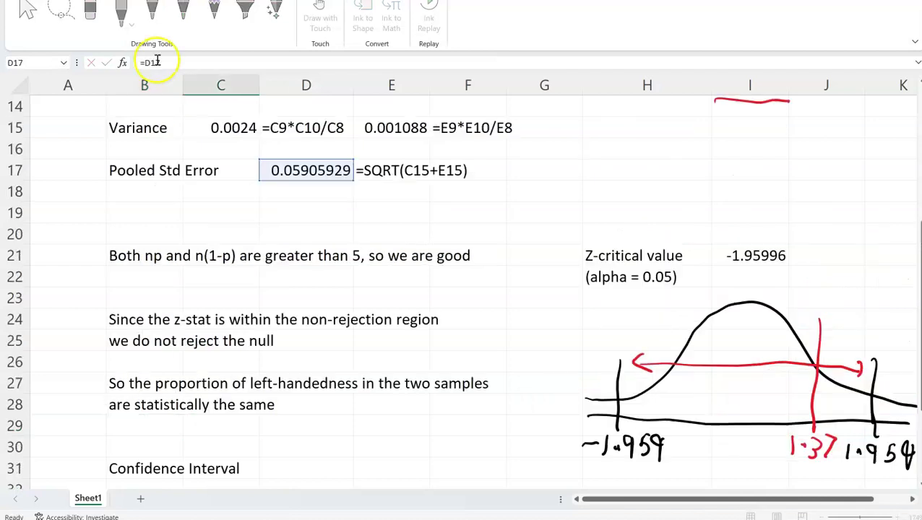
pyautogui.press('Return')
pyautogui.press('Return')
pyautogui.press('Return')
pyautogui.press('Return')
pyautogui.press('Down')
pyautogui.press('Down')
pyautogui.press('Down')
pyautogui.press('Down')
pyautogui.press('Down')
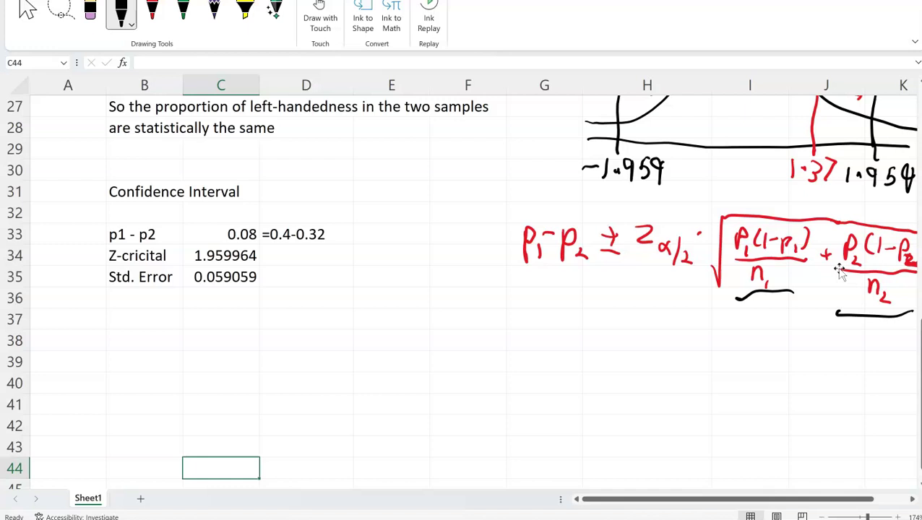
# Label B37 "Lower Bound" and widen column B so the label fits
pyautogui.scroll(-1, 839, 270)
pyautogui.click(165, 301)
pyautogui.write('Lower Bound')
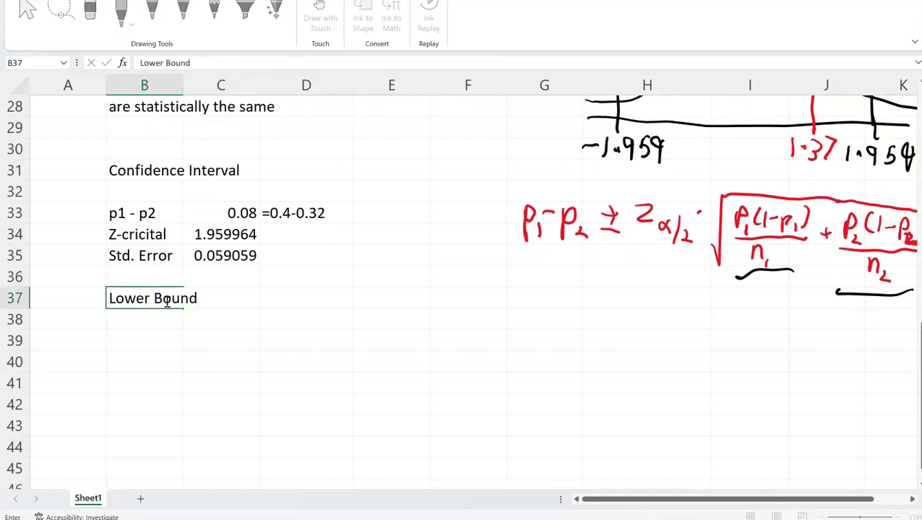
pyautogui.press('Tab')
pyautogui.moveTo(183, 86); pyautogui.dragTo(216, 85)
# Compute the lower confidence bound in C37 with =C33-C34*C35
pyautogui.write('=')
pyautogui.press('Up')
pyautogui.press('Up')
pyautogui.press('Up')
pyautogui.press('Up')
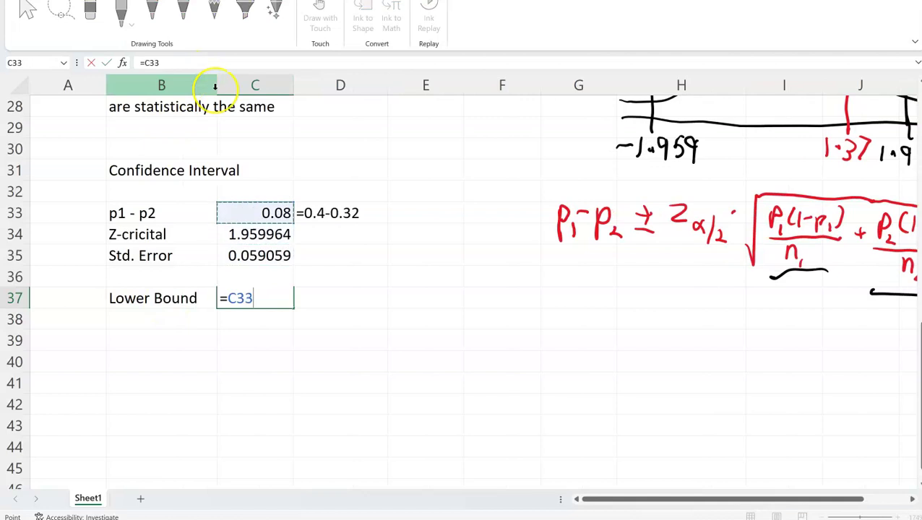
pyautogui.write('-')
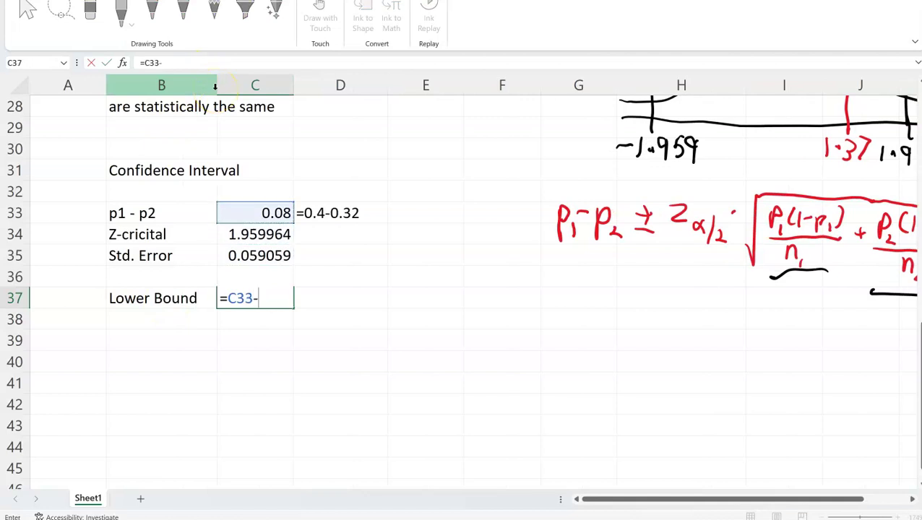
pyautogui.press('Up')
pyautogui.press('Up')
pyautogui.press('Up')
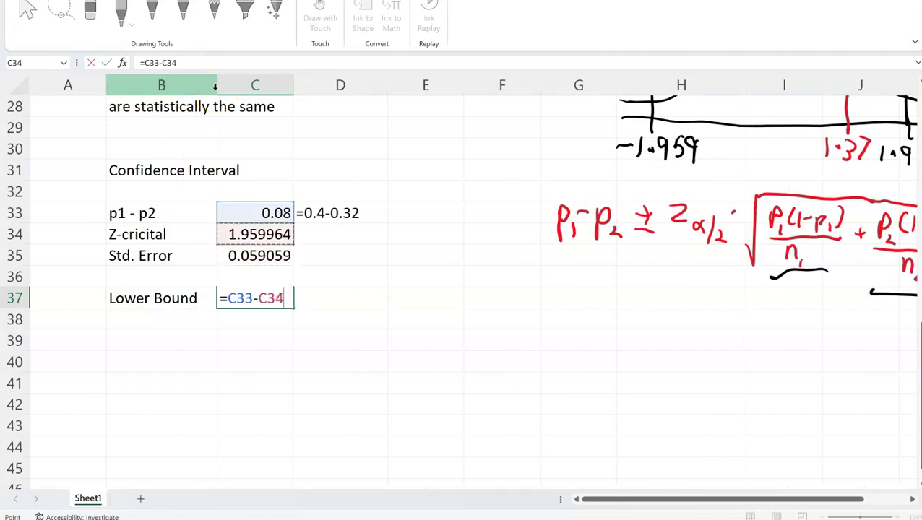
pyautogui.write('*')
pyautogui.press('Up')
pyautogui.press('Up')
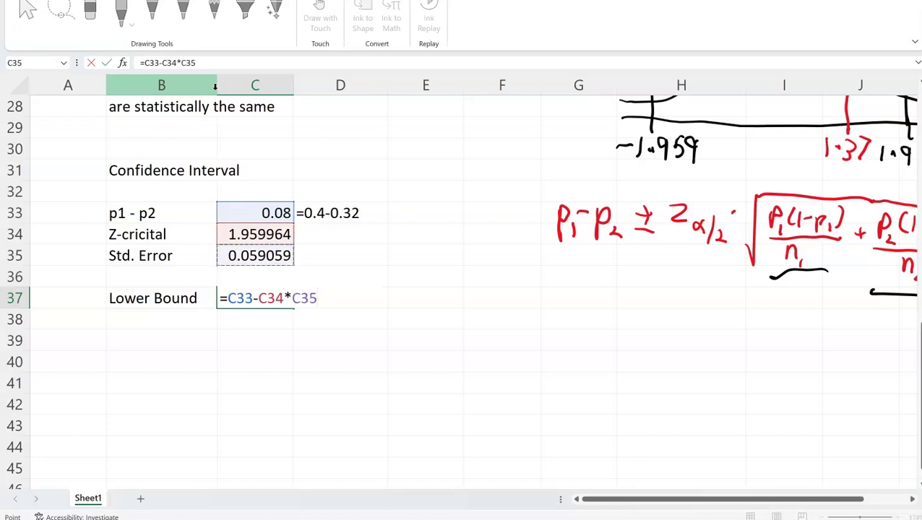
pyautogui.press('Return')
# Add the label "Upper Bound" in B38, directly under Lower Bound
pyautogui.press('Left')
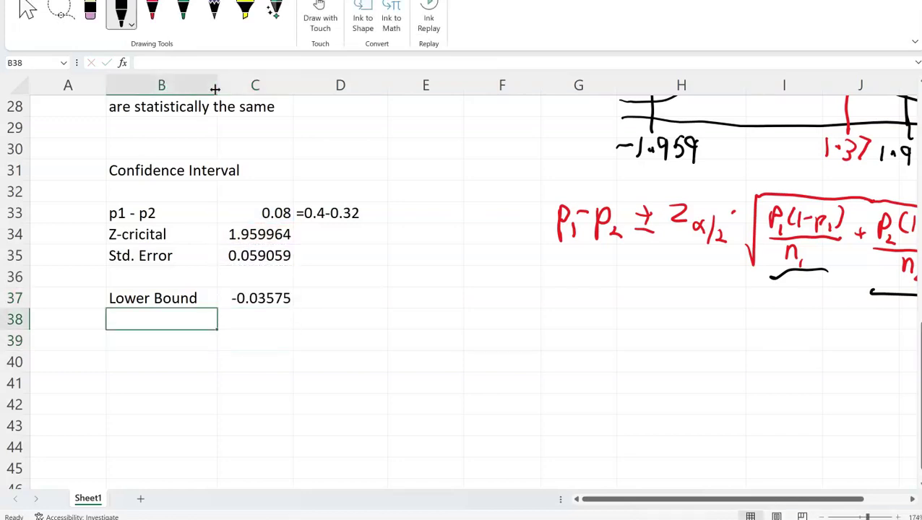
pyautogui.write('Upper Bound')
pyautogui.press('Tab')
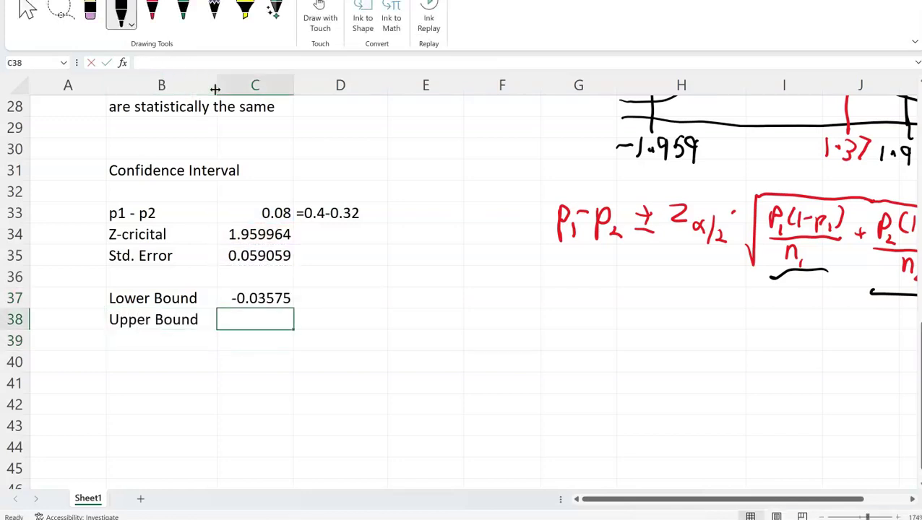
# Compute the upper confidence bound in C38 with =C33+C34*C35
pyautogui.write('=')
pyautogui.press('Up')
pyautogui.press('Up')
pyautogui.press('Up')
pyautogui.press('Up')
pyautogui.press('Up')
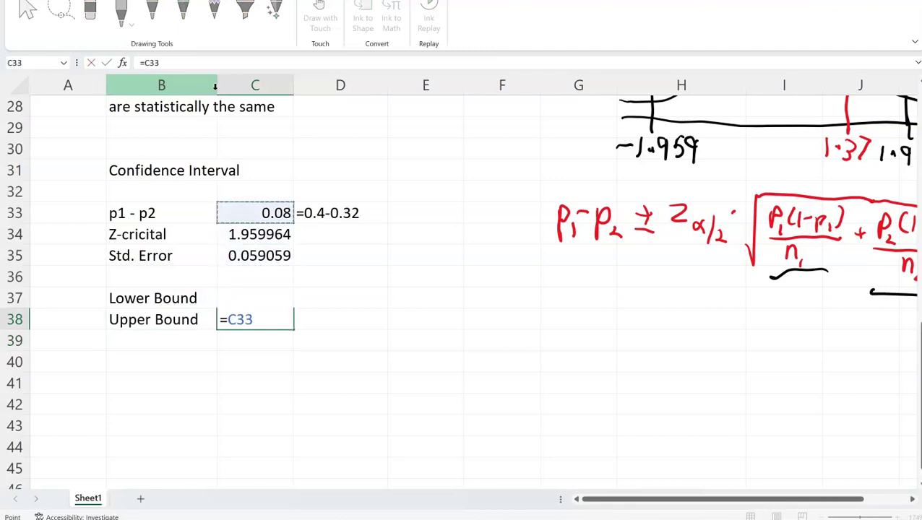
pyautogui.write('+')
pyautogui.press('Up')
pyautogui.press('Up')
pyautogui.press('Up')
pyautogui.press('Up')
pyautogui.write('*')
pyautogui.press('Up')
pyautogui.press('Up')
pyautogui.press('Up')
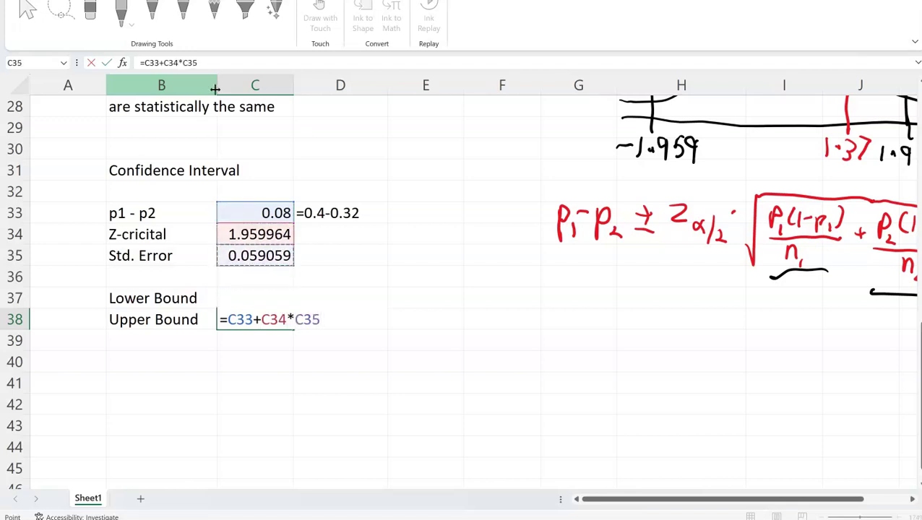